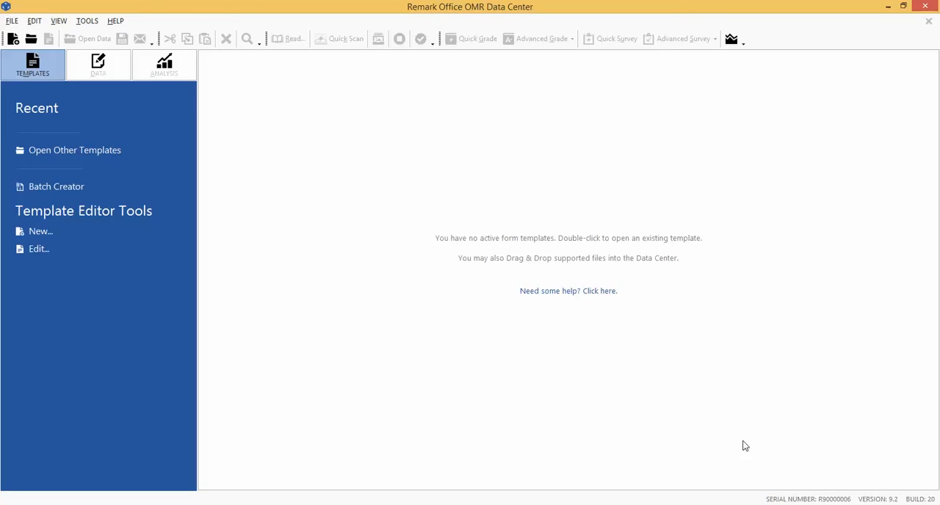
# Create a new form template with the description "Hospital Stay Evaluation".
pyautogui.click(17, 23)
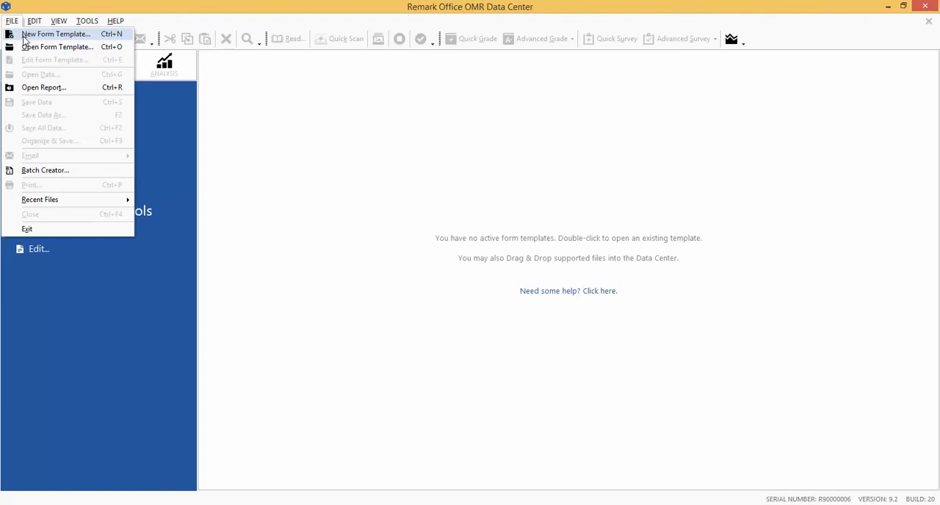
pyautogui.click(24, 39)
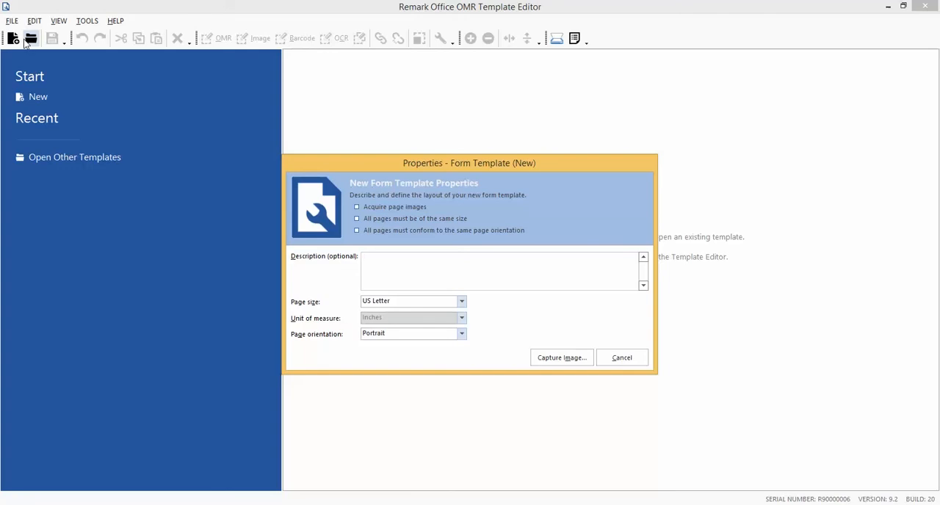
pyautogui.write('Hospital Stay Evaluation')
# Keep the template's page size as US Letter and orientation as Portrait, and proceed to capturing the page image.
pyautogui.click(455, 303)
pyautogui.click(453, 301)
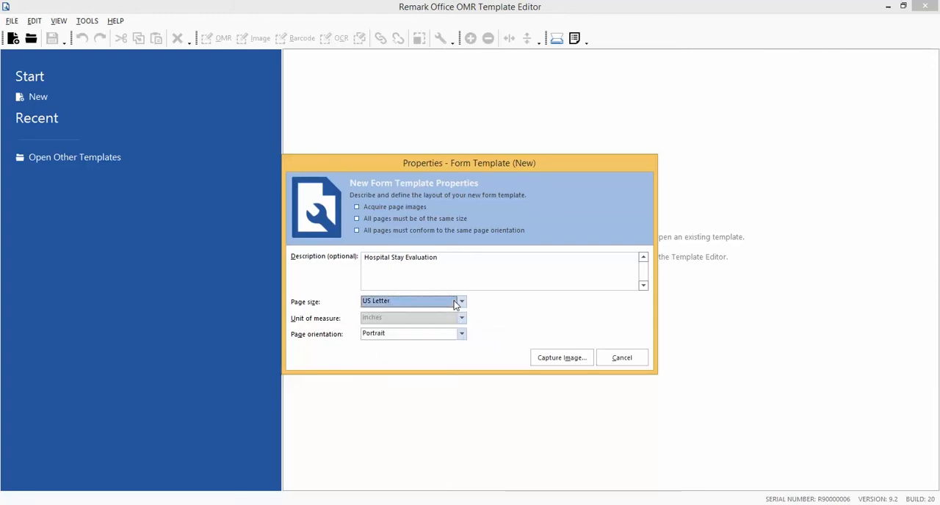
pyautogui.click(462, 337)
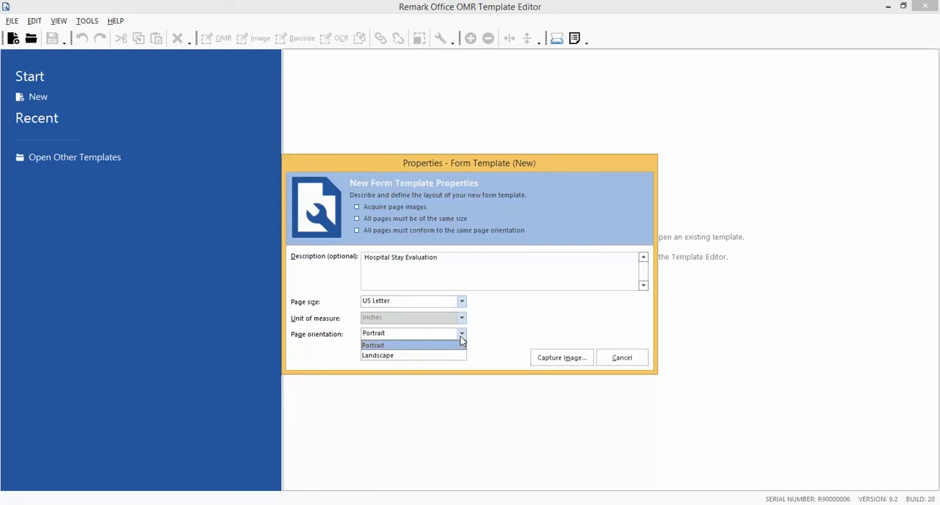
pyautogui.click(461, 337)
pyautogui.click(565, 363)
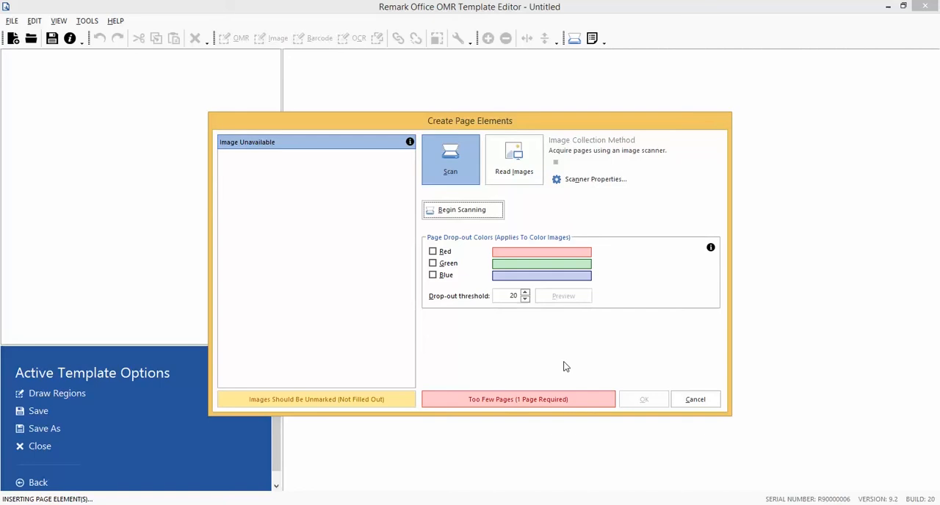
# Load the template page from the existing image "Tutorial 2 - Hospital Stay Survey.tif" in the Tutorials\Tutorial 2 folder.
pyautogui.click(509, 176)
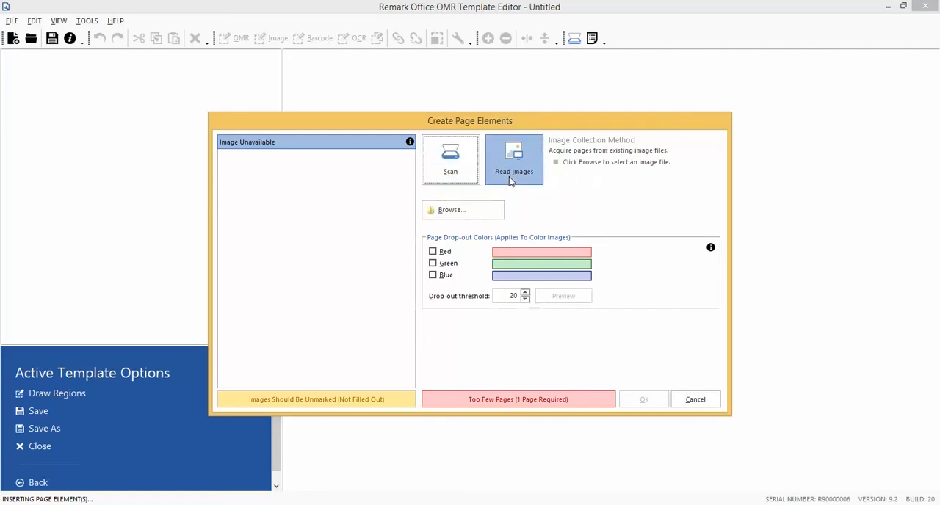
pyautogui.click(488, 215)
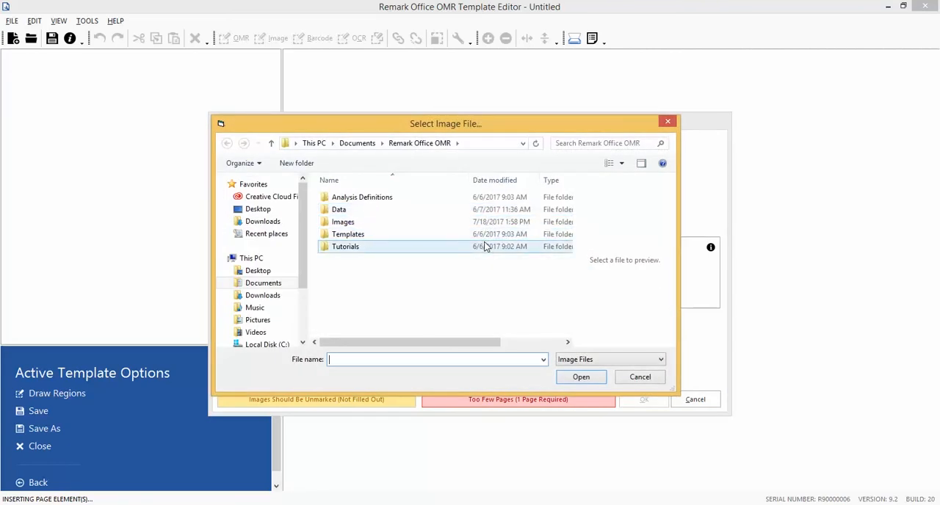
pyautogui.doubleClick(484, 247)
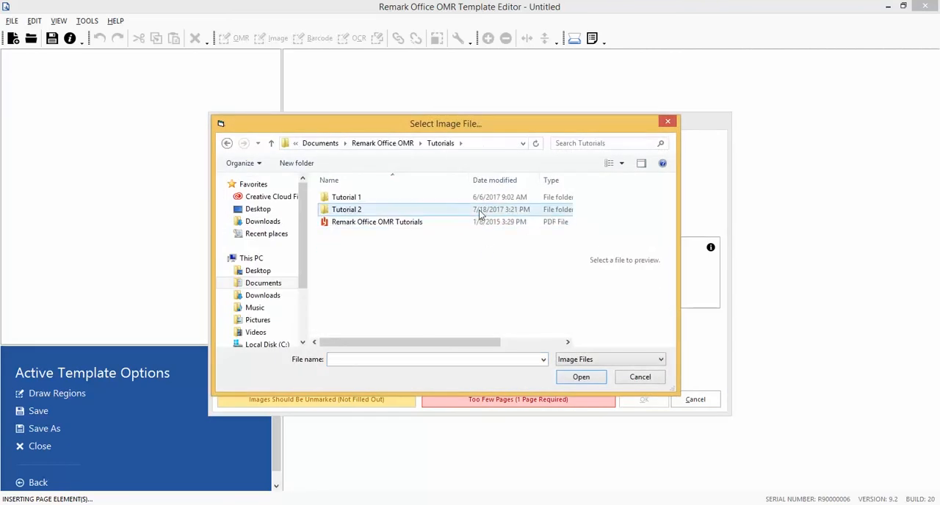
pyautogui.click(480, 213)
pyautogui.doubleClick(480, 212)
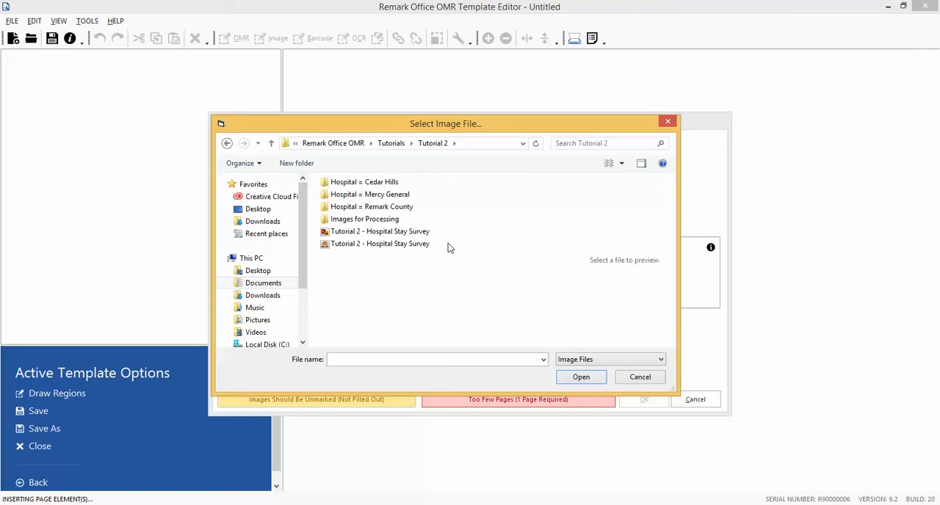
pyautogui.click(419, 244)
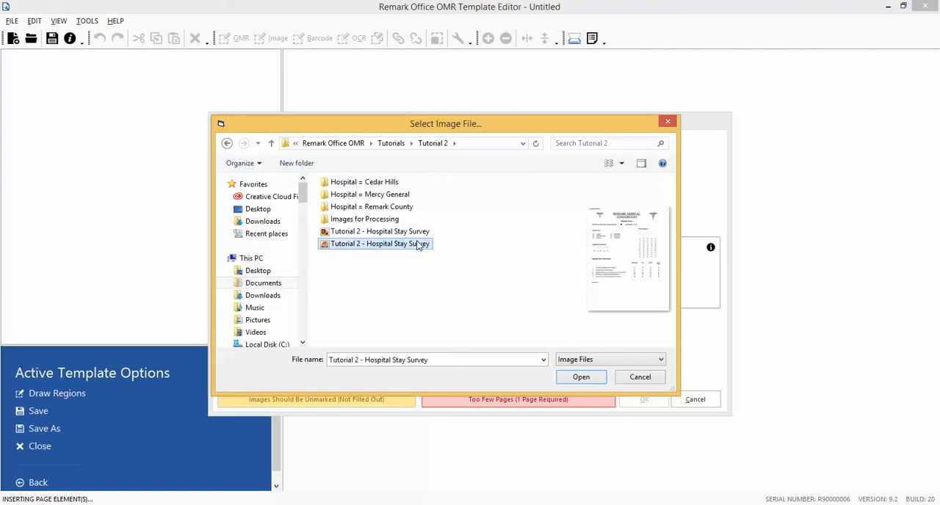
pyautogui.click(580, 378)
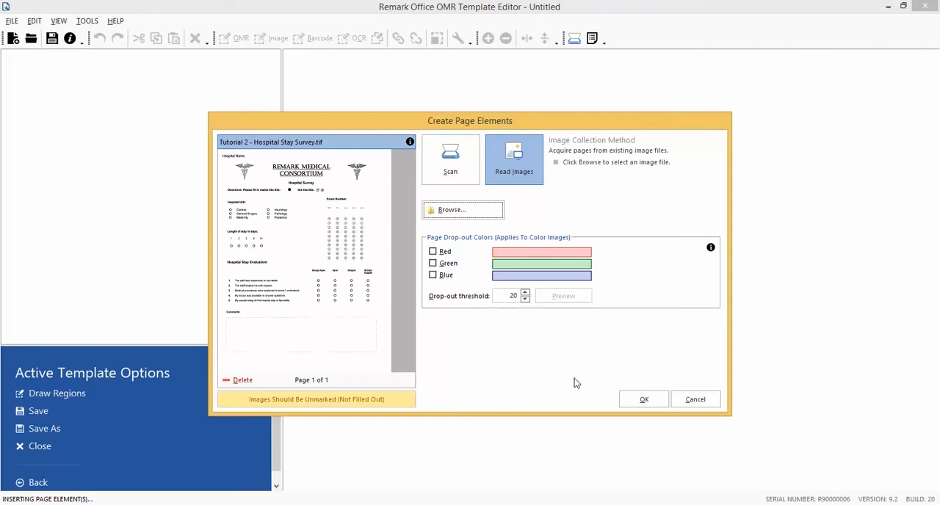
pyautogui.click(642, 399)
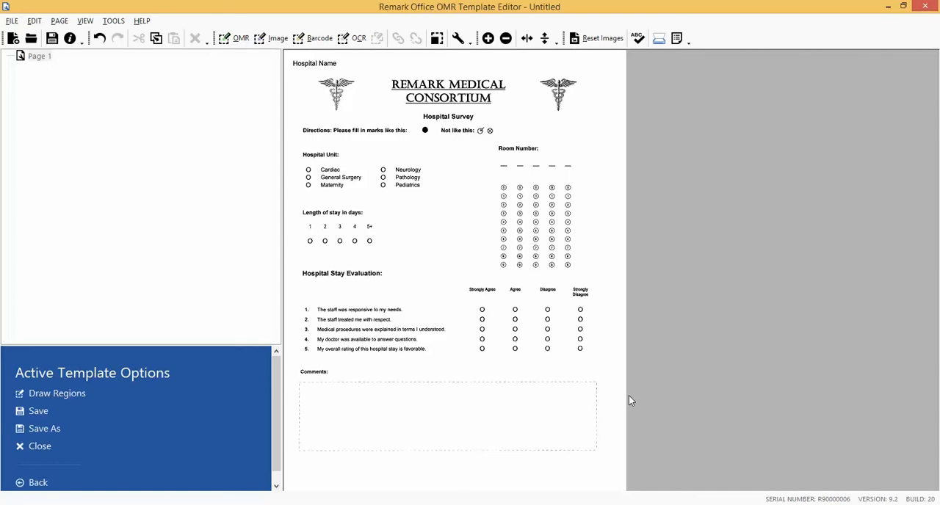
# Insert an OCR region after Page 1, drawn around the "Hospital Name" text at the top of the form.
pyautogui.click(43, 57)
pyautogui.click(56, 22)
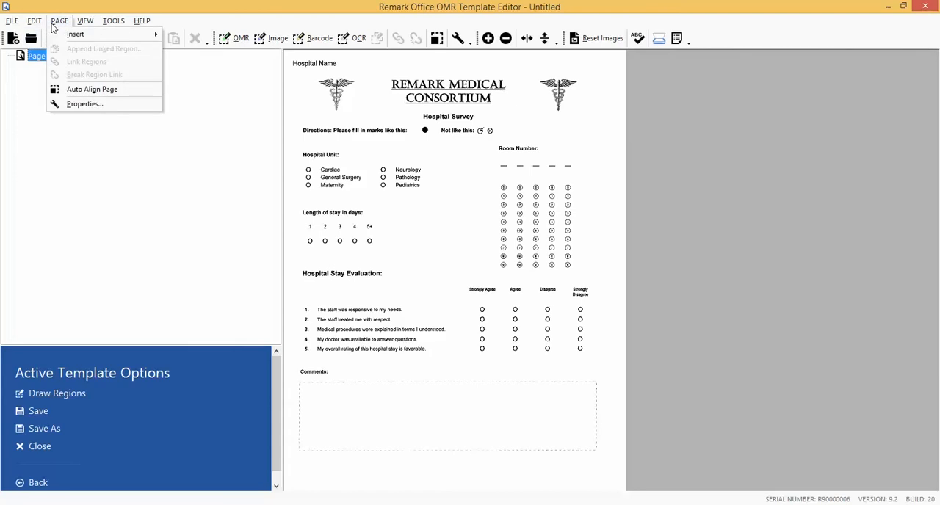
pyautogui.moveTo(57, 37)
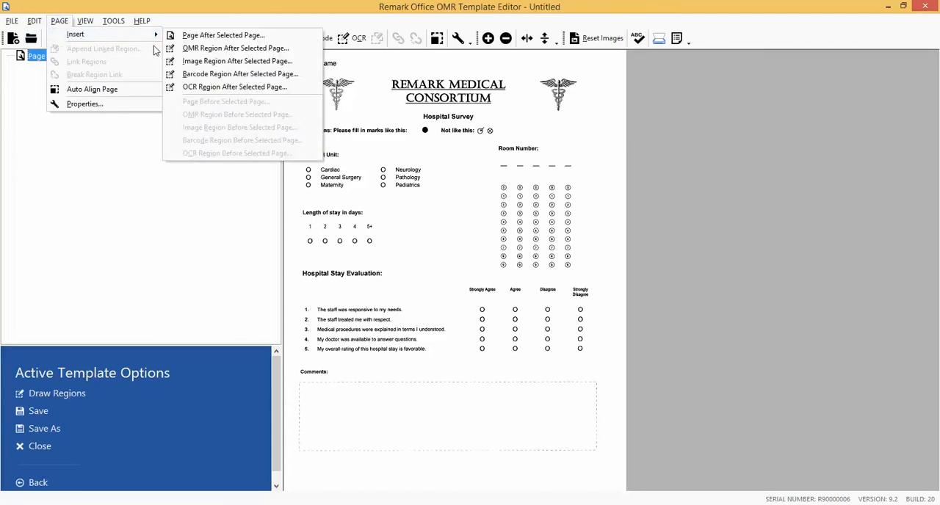
pyautogui.click(207, 85)
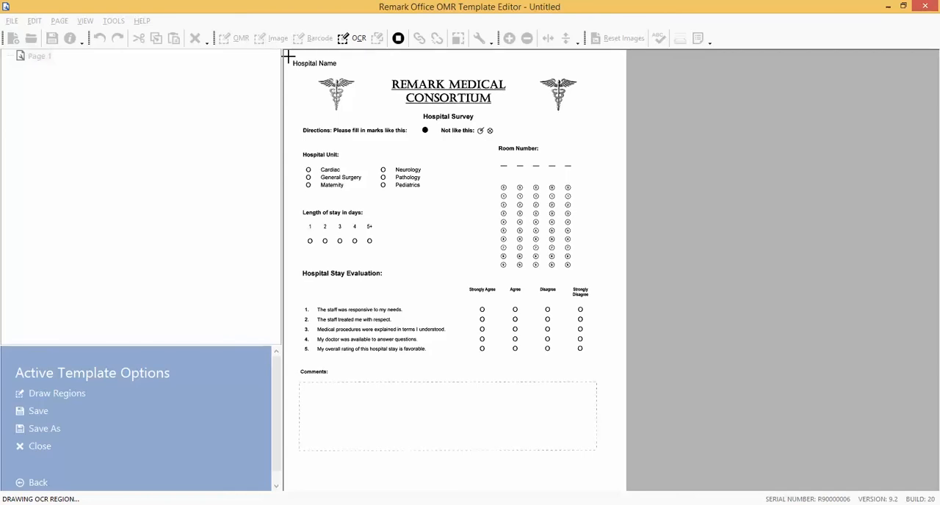
pyautogui.moveTo(288, 58); pyautogui.dragTo(365, 74)
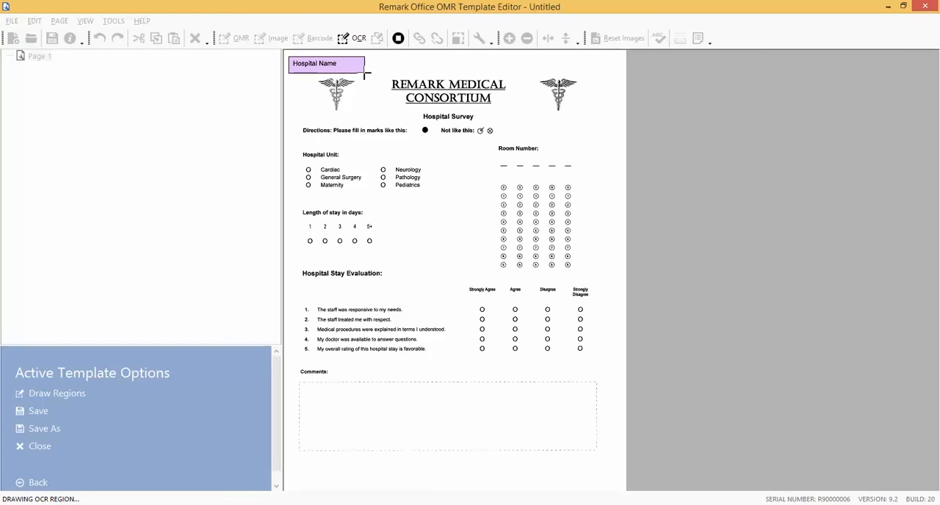
pyautogui.click(364, 73)
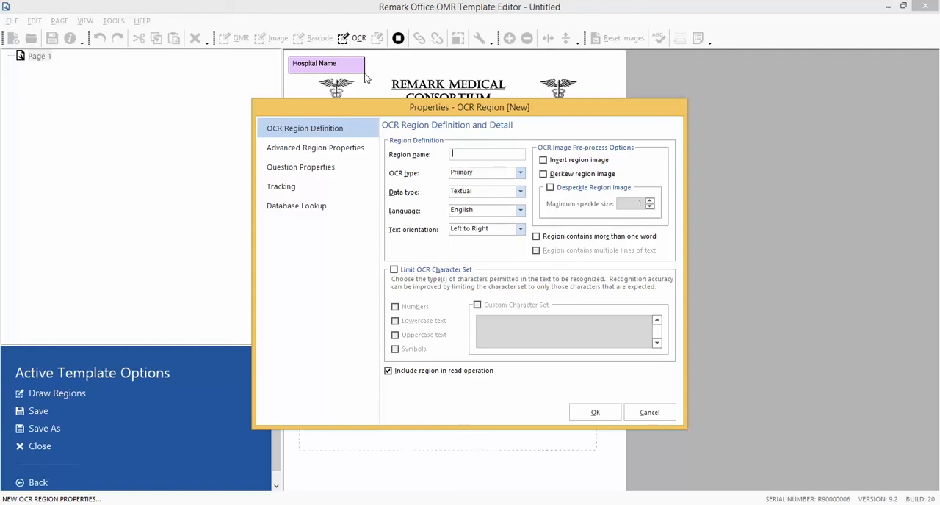
# Name the OCR region "Hospital", mark it as containing more than one word, and accept its properties.
pyautogui.write('Hospital')
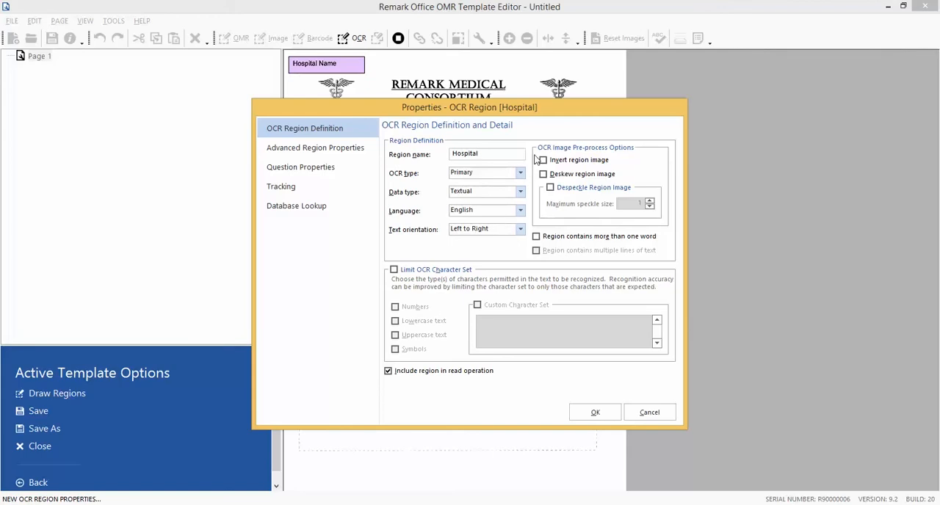
pyautogui.click(536, 242)
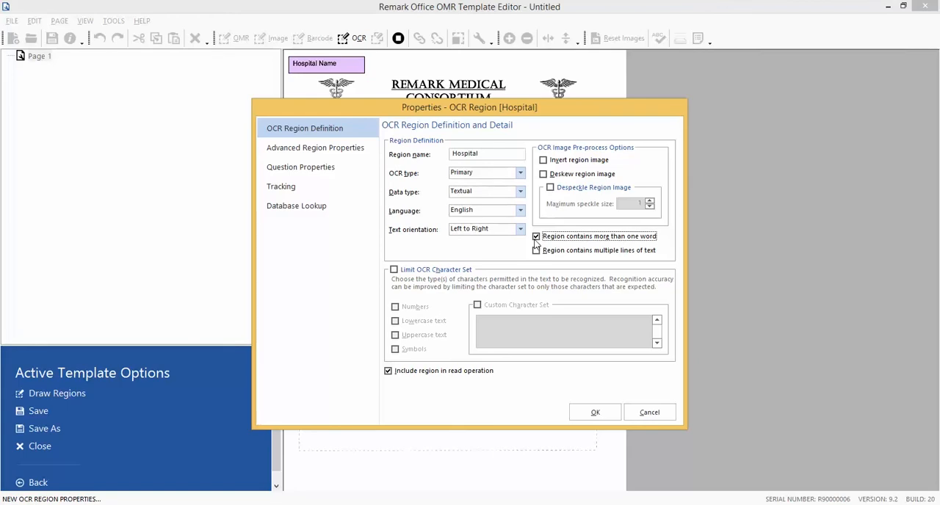
pyautogui.click(596, 413)
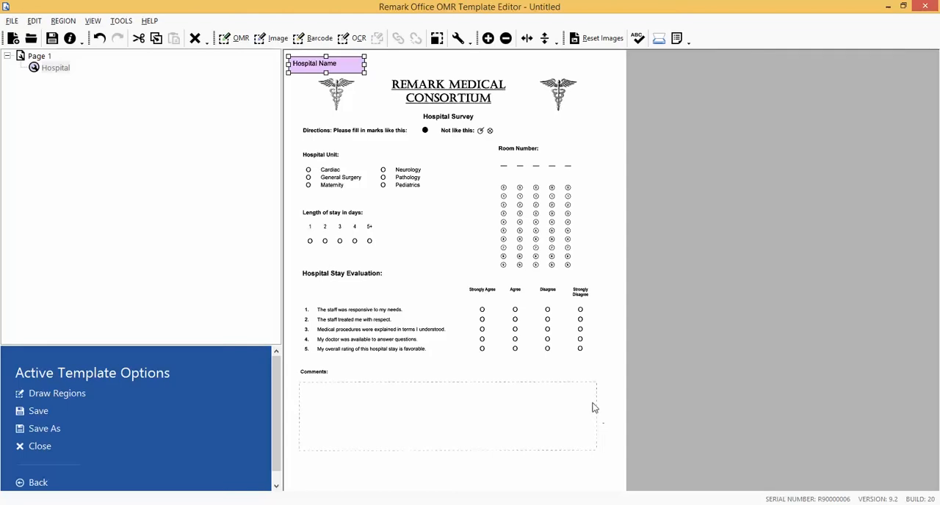
# Insert an OMR region after the Hospital region, drawn around the Cardiac, General Surgery and Maternity bubbles under Hospital Unit.
pyautogui.click(59, 68)
pyautogui.click(61, 22)
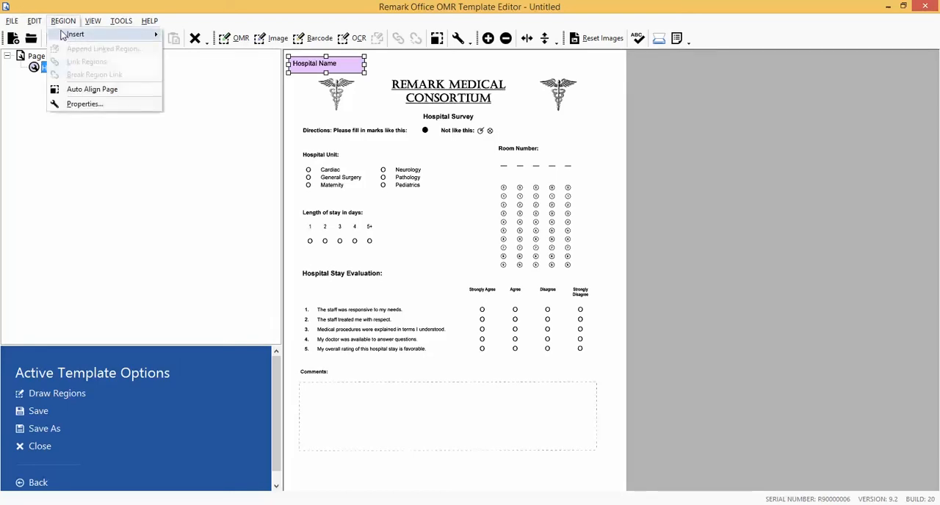
pyautogui.moveTo(63, 35)
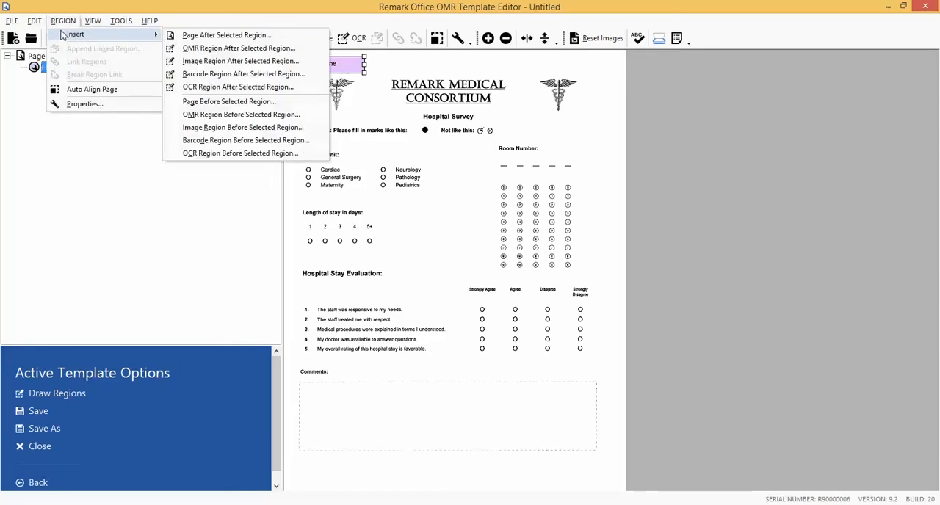
pyautogui.click(203, 48)
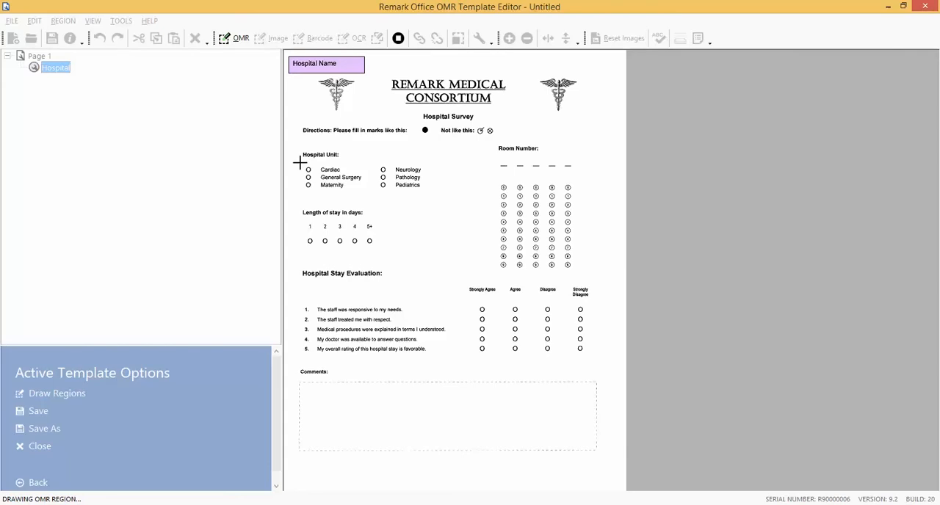
pyautogui.moveTo(300, 163); pyautogui.dragTo(317, 195)
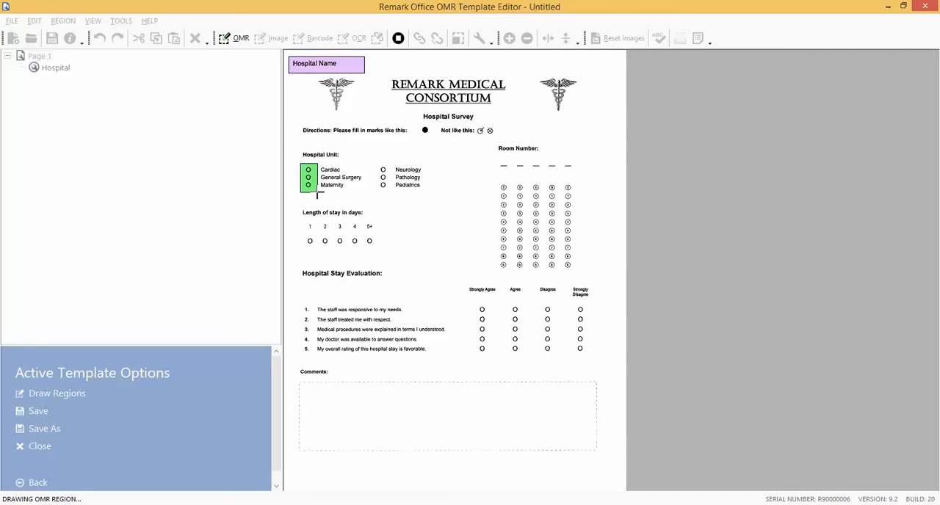
pyautogui.moveTo(317, 194); pyautogui.dragTo(317, 192)
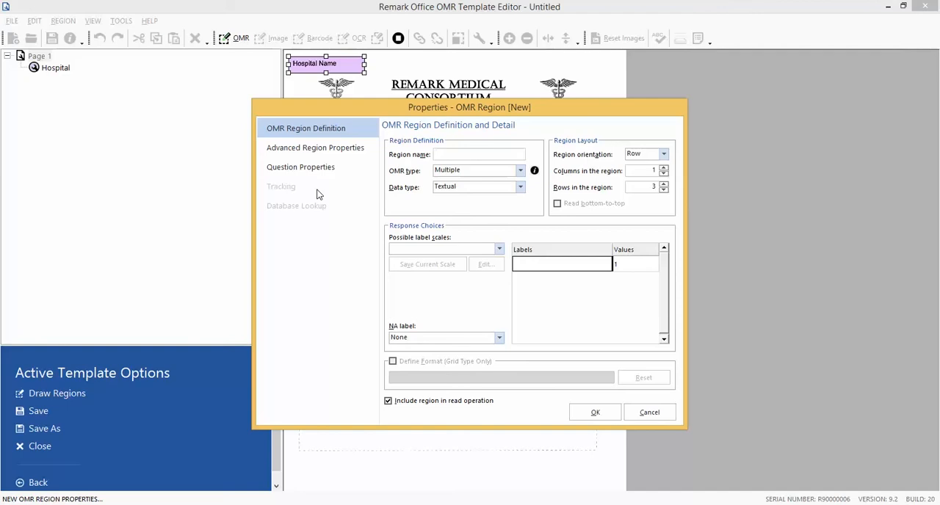
# Name the OMR region "Hospital Unit" and set its region orientation to Column.
pyautogui.write('Hos')
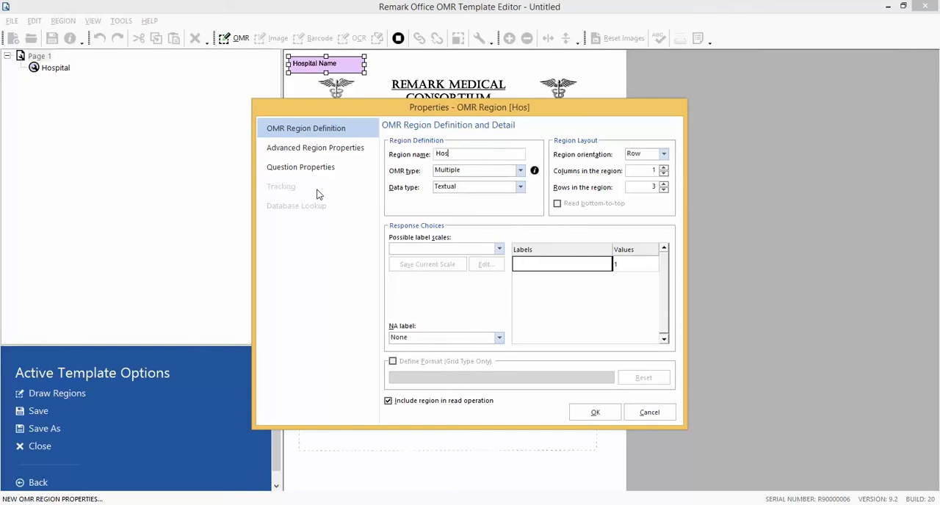
pyautogui.write('pital Unit')
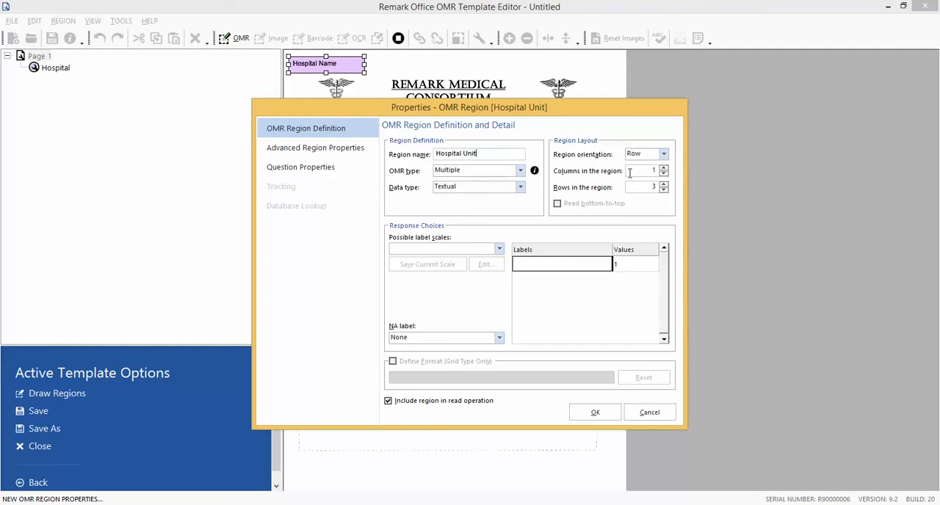
pyautogui.click(661, 154)
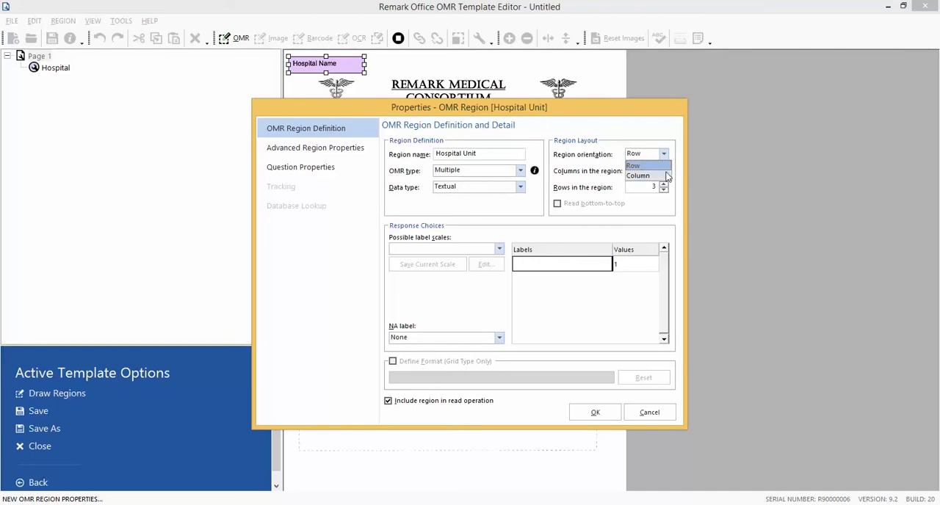
pyautogui.click(664, 175)
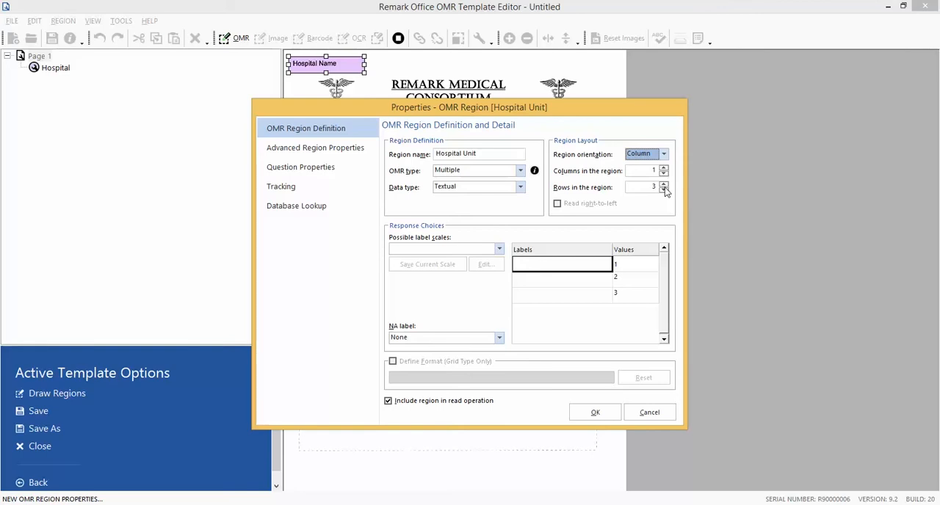
# Label the Hospital Unit region's three response choices Cardiac, General Surgery and Maternity, and accept its properties.
pyautogui.click(548, 264)
pyautogui.write('Card')
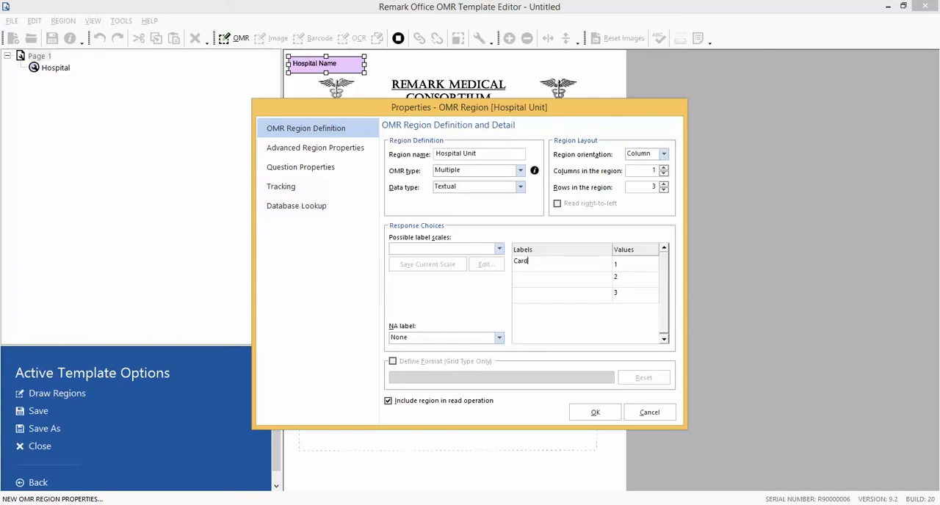
pyautogui.write('iac')
pyautogui.press('Return')
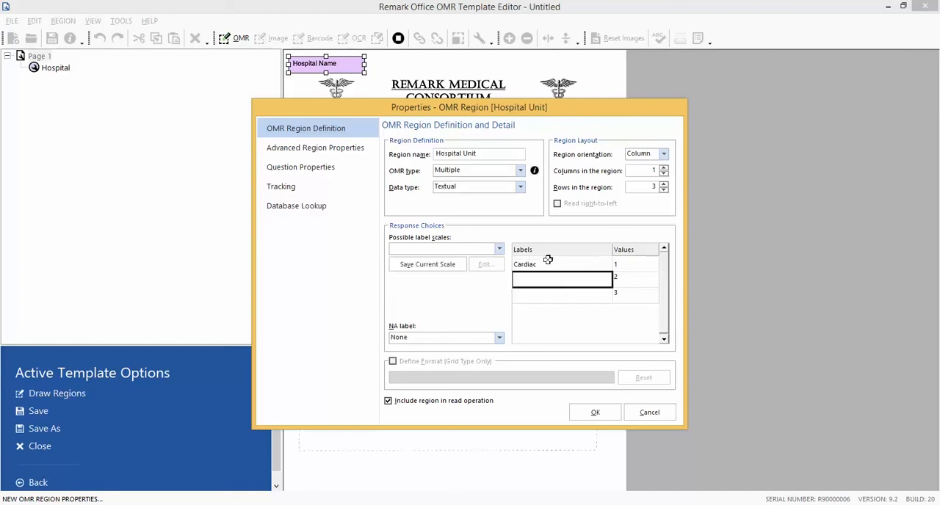
pyautogui.write('General ')
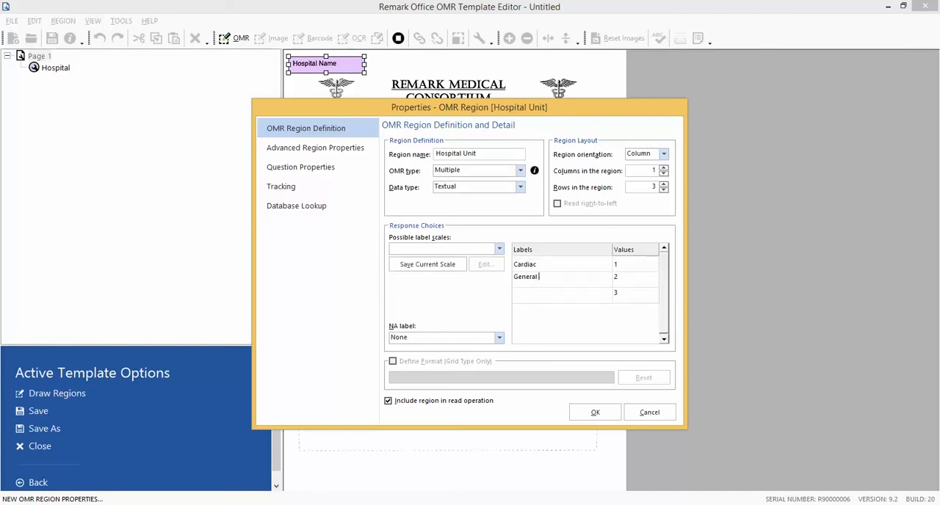
pyautogui.write('Surgery')
pyautogui.press('Return')
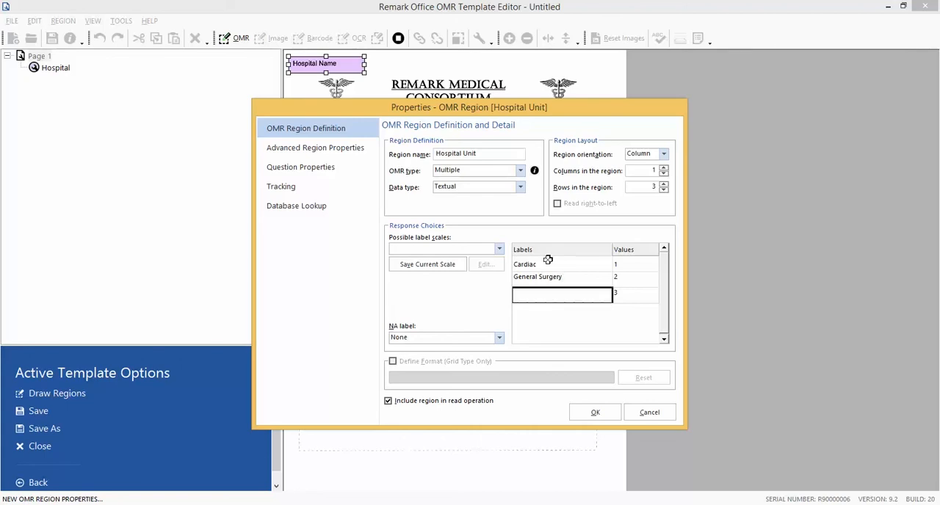
pyautogui.write('Materni')
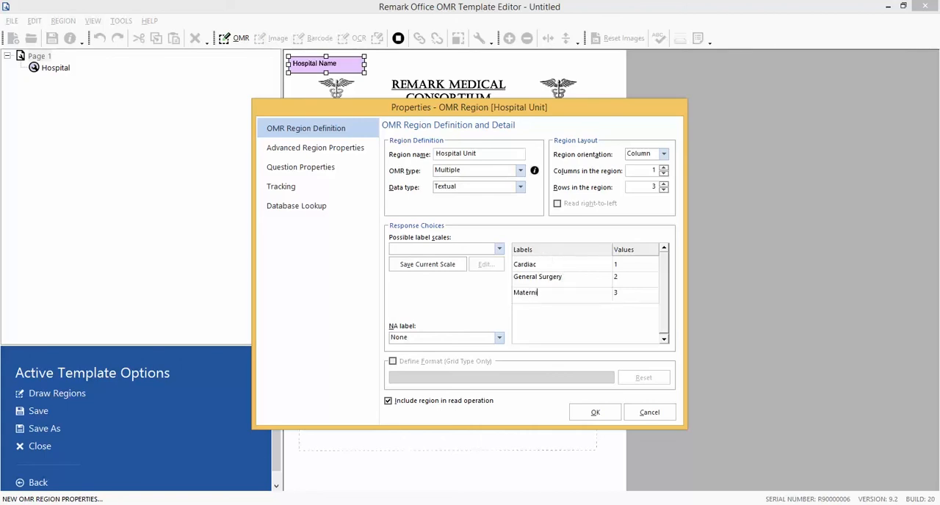
pyautogui.write('ty')
pyautogui.click(596, 412)
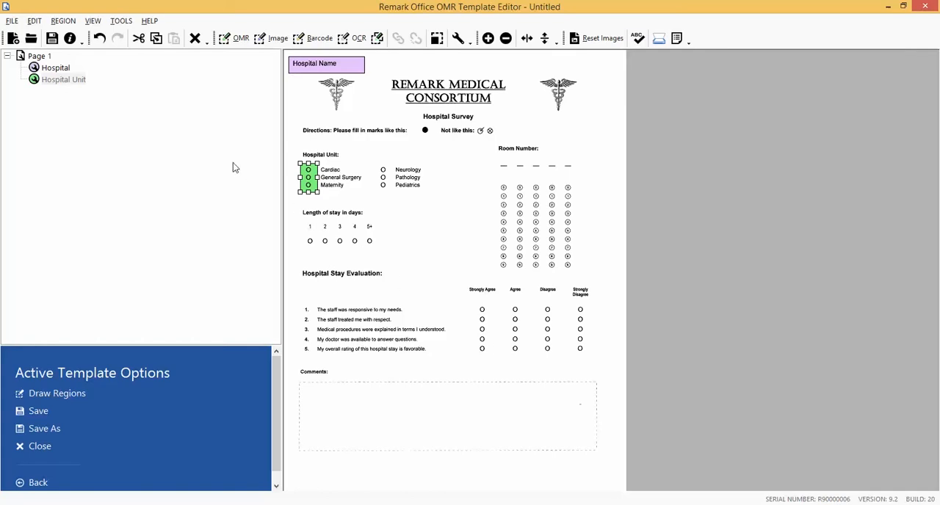
# Append a linked region to Hospital Unit, drawn around the Neurology, Pathology and Pediatrics bubbles.
pyautogui.click(63, 21)
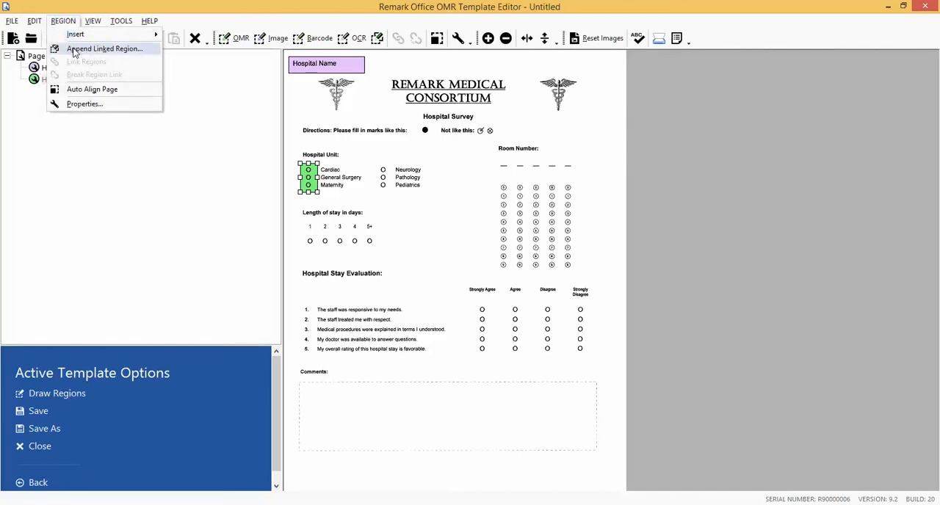
pyautogui.click(74, 48)
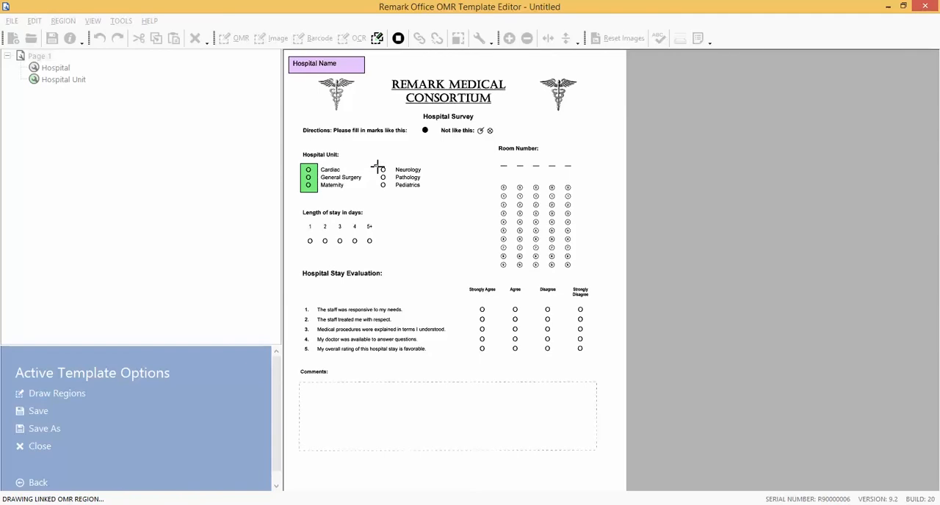
pyautogui.moveTo(374, 165); pyautogui.dragTo(392, 195)
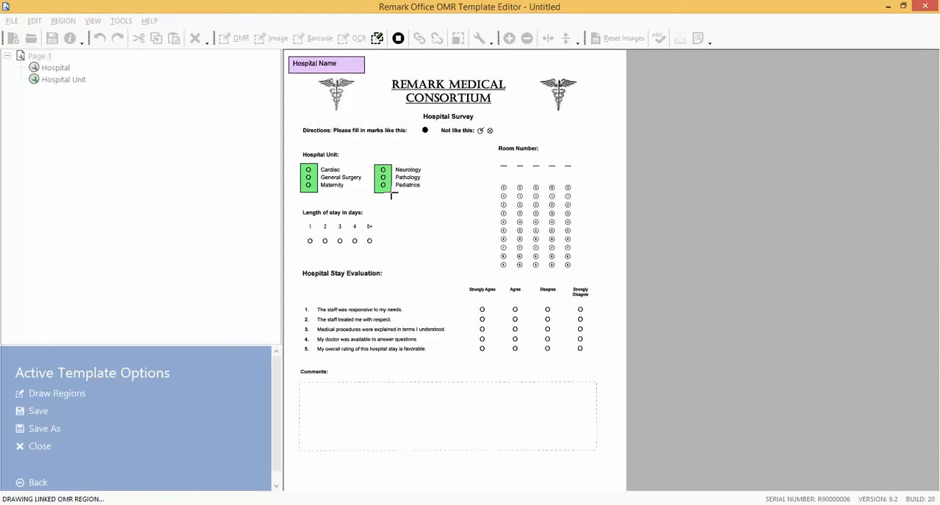
pyautogui.moveTo(391, 195); pyautogui.dragTo(391, 193)
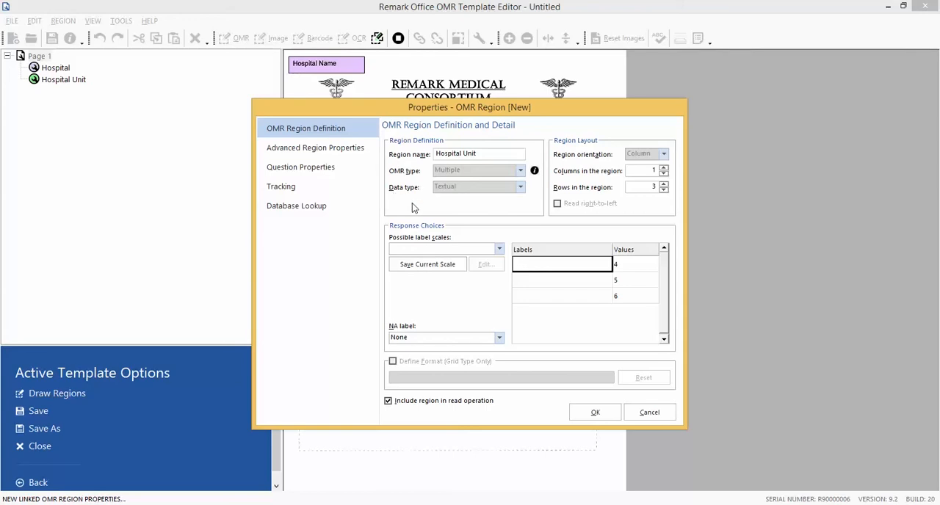
# Label the linked region's response choices Neurology, Pathology and Pediatrics, and accept its properties.
pyautogui.click(533, 266)
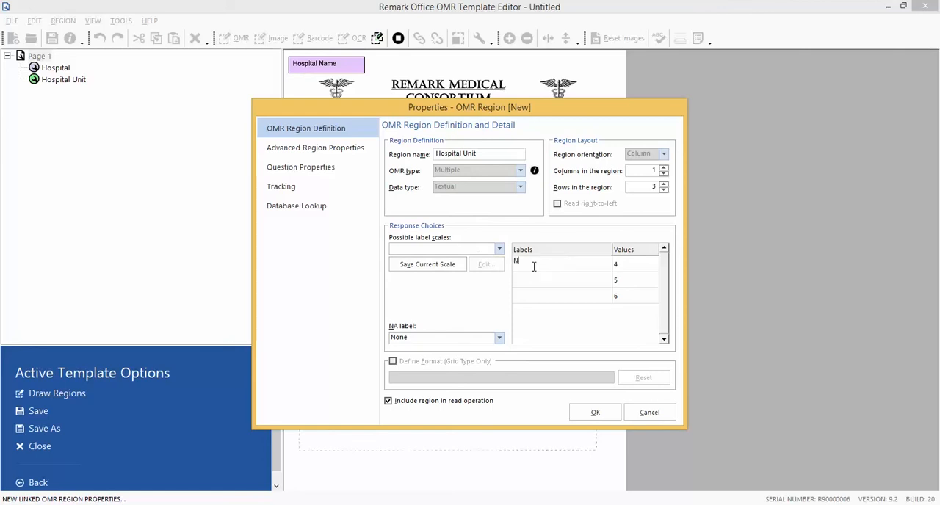
pyautogui.write('Neurology')
pyautogui.press('Return')
pyautogui.write('Pathology')
pyautogui.press('Return')
pyautogui.write('Pediatrics')
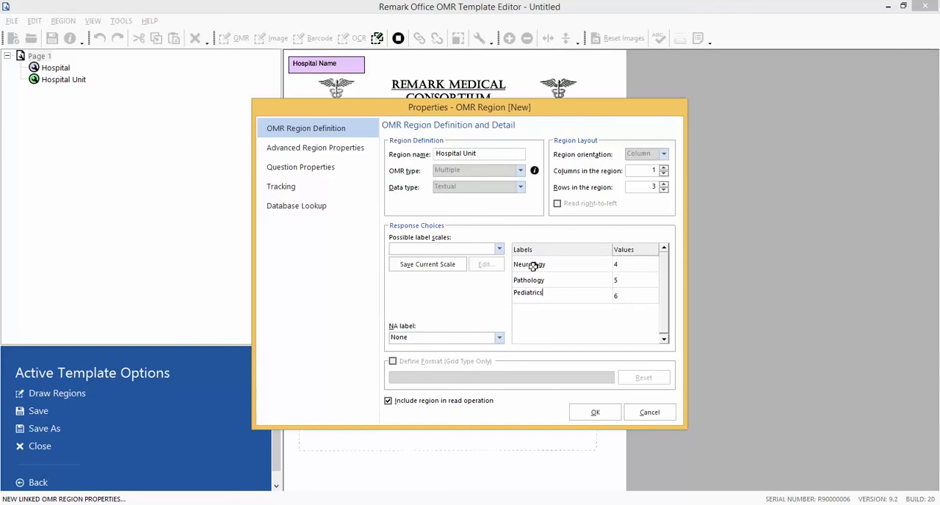
pyautogui.click(596, 413)
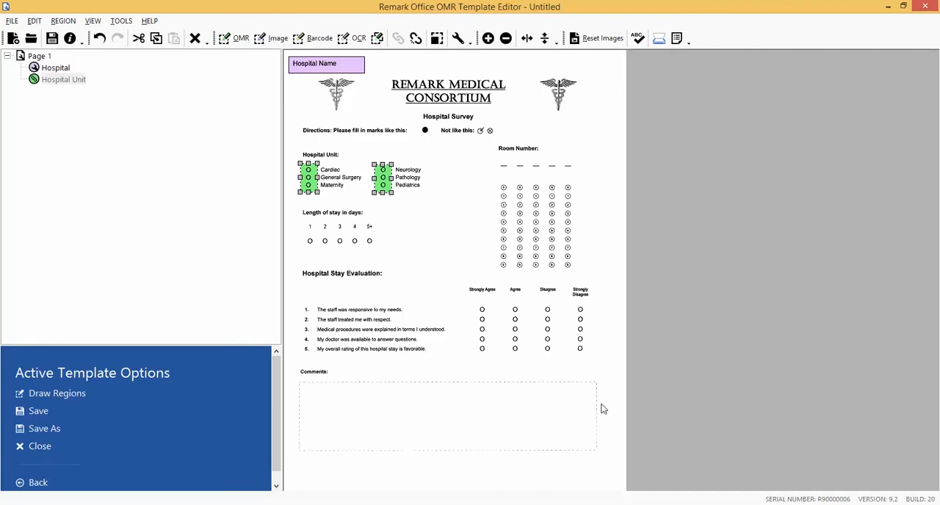
# Insert an OMR region after the Hospital Unit region, drawn around the five bubbles under "Length of stay in days".
pyautogui.click(81, 83)
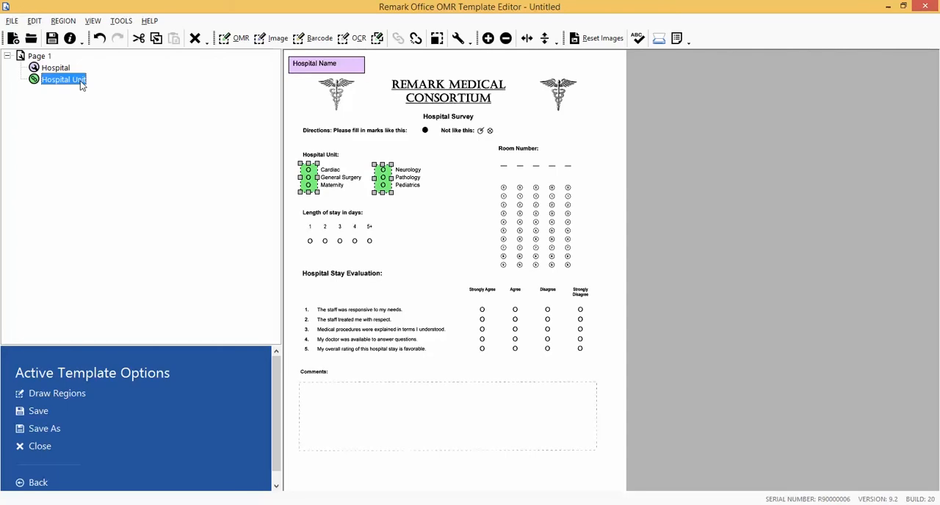
pyautogui.click(67, 22)
pyautogui.moveTo(74, 34)
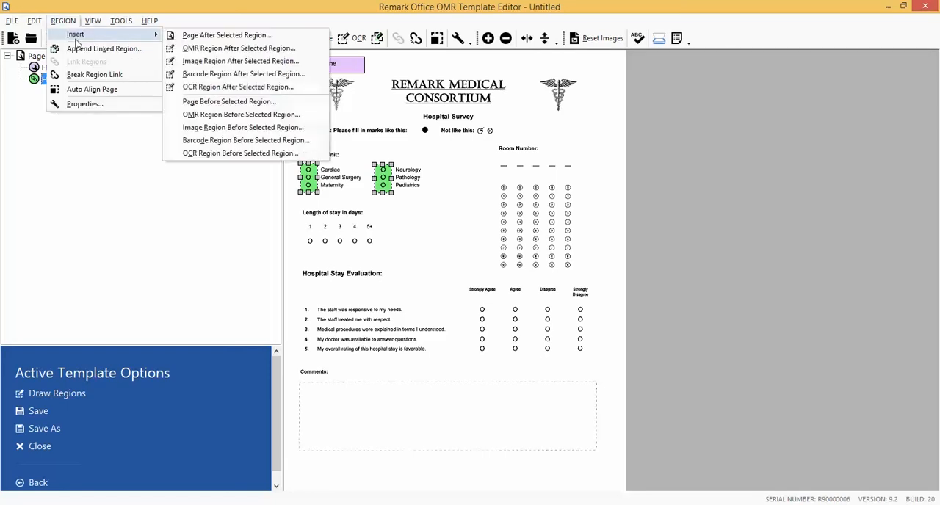
pyautogui.click(206, 48)
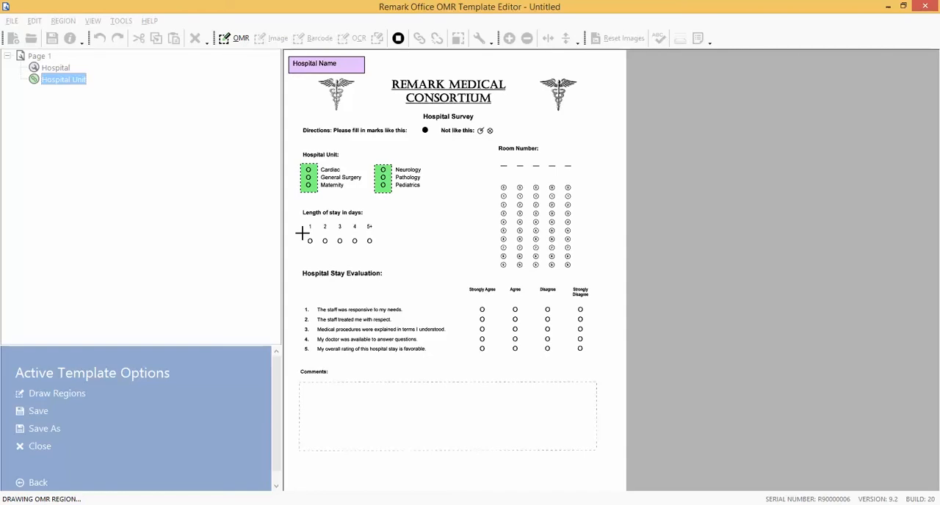
pyautogui.moveTo(302, 233); pyautogui.dragTo(302, 233)
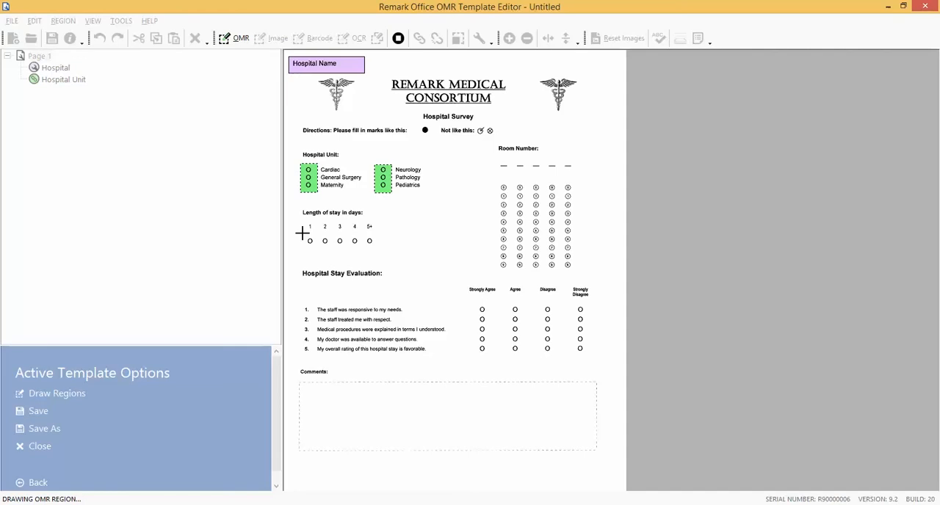
pyautogui.moveTo(303, 234); pyautogui.dragTo(379, 252)
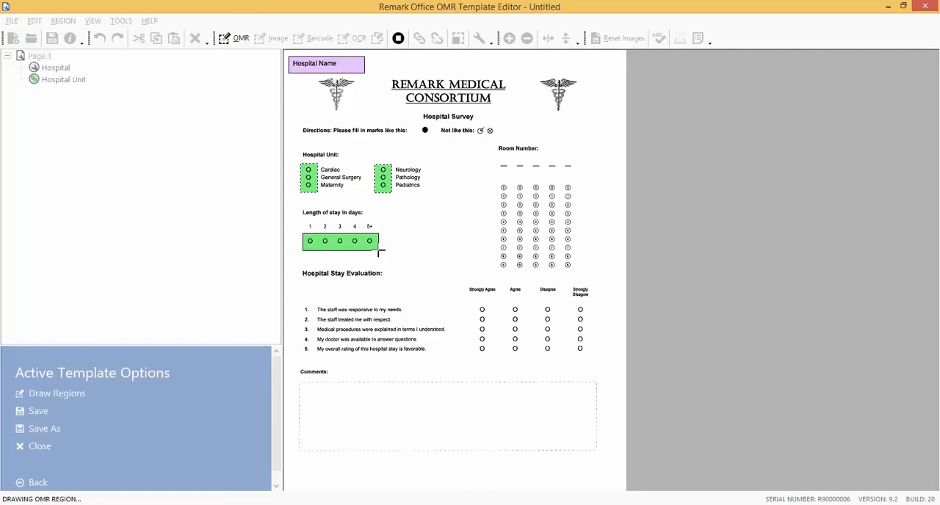
pyautogui.moveTo(379, 253); pyautogui.dragTo(378, 250)
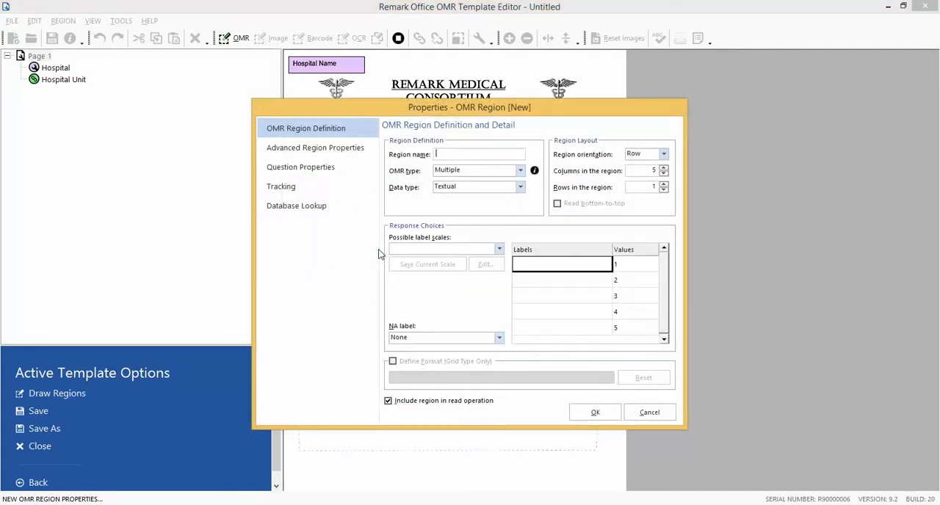
# Name the OMR region "Length of Stay", label its response choices 1, 2, 3, 4 and 5+, and accept its properties.
pyautogui.write('Length of')
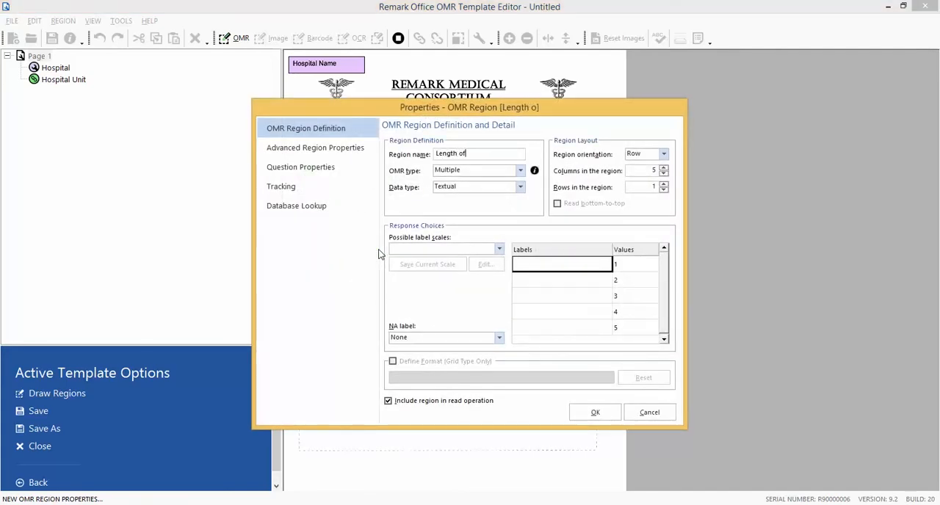
pyautogui.write(' Stay')
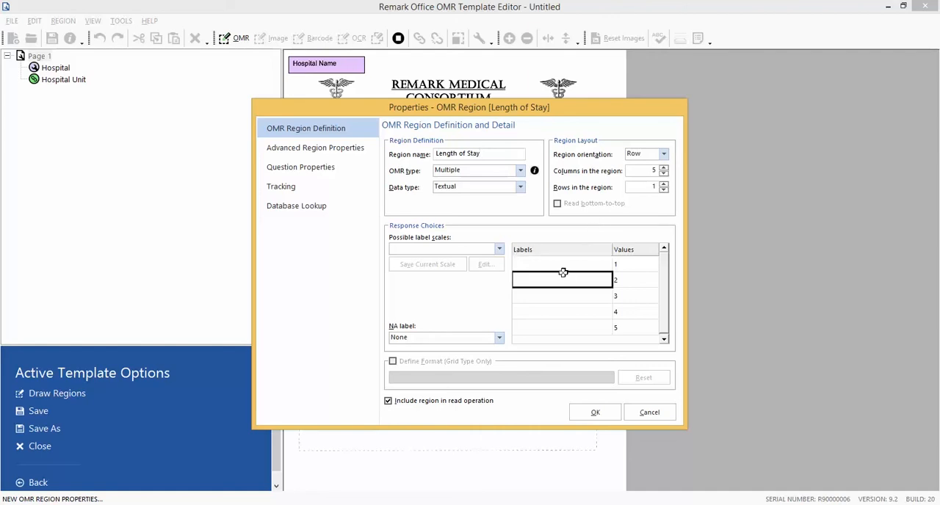
pyautogui.write('1')
pyautogui.press('Return')
pyautogui.write('2')
pyautogui.press('Return')
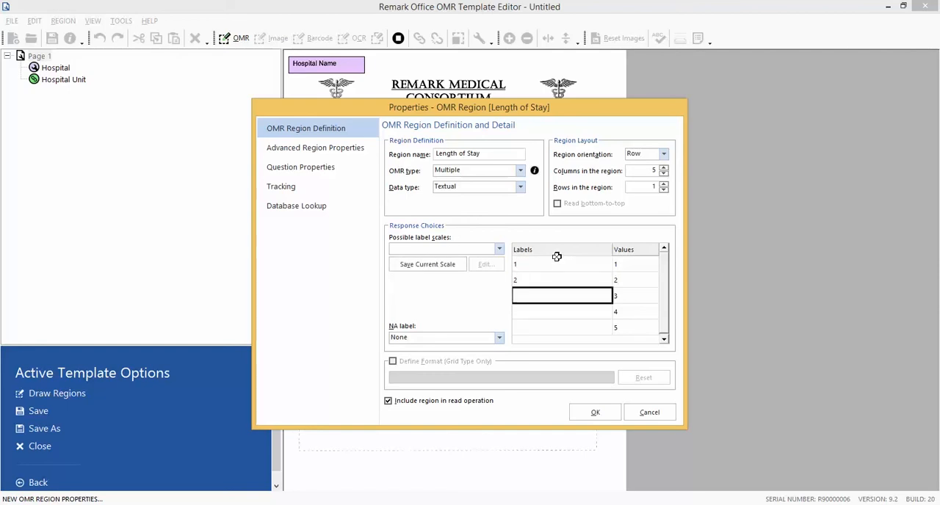
pyautogui.write('3')
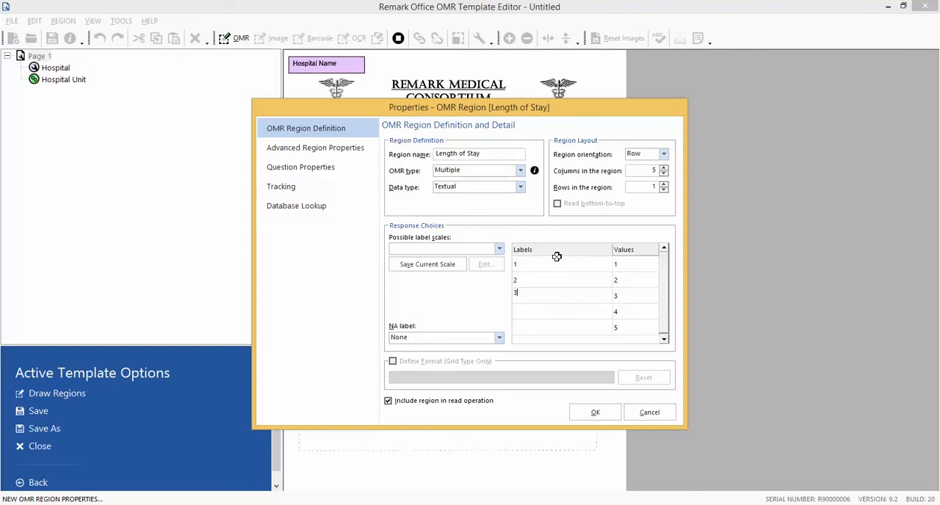
pyautogui.press('Return')
pyautogui.write('4')
pyautogui.press('Return')
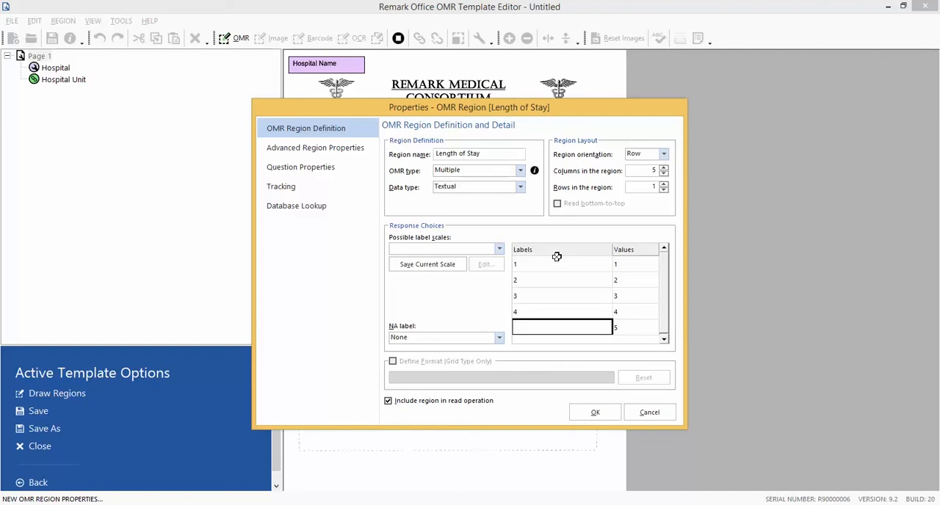
pyautogui.write('5')
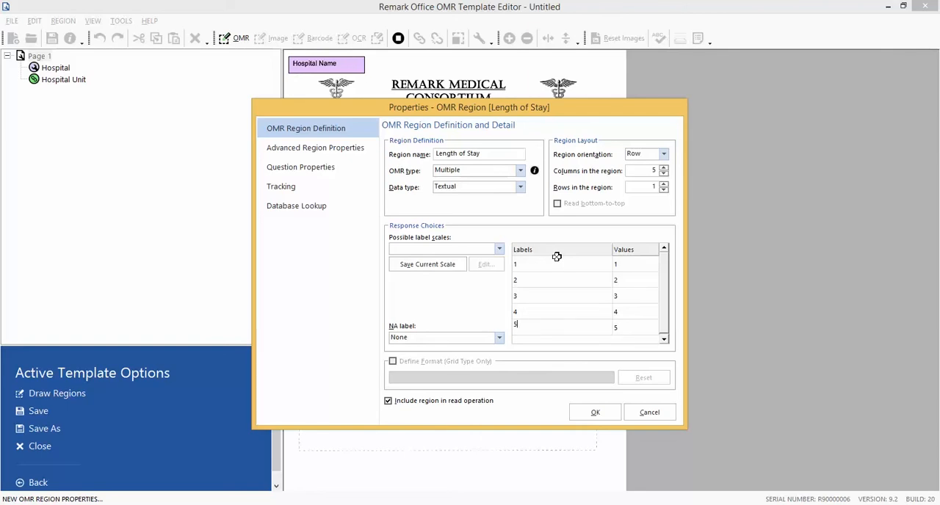
pyautogui.write('+')
pyautogui.click(598, 413)
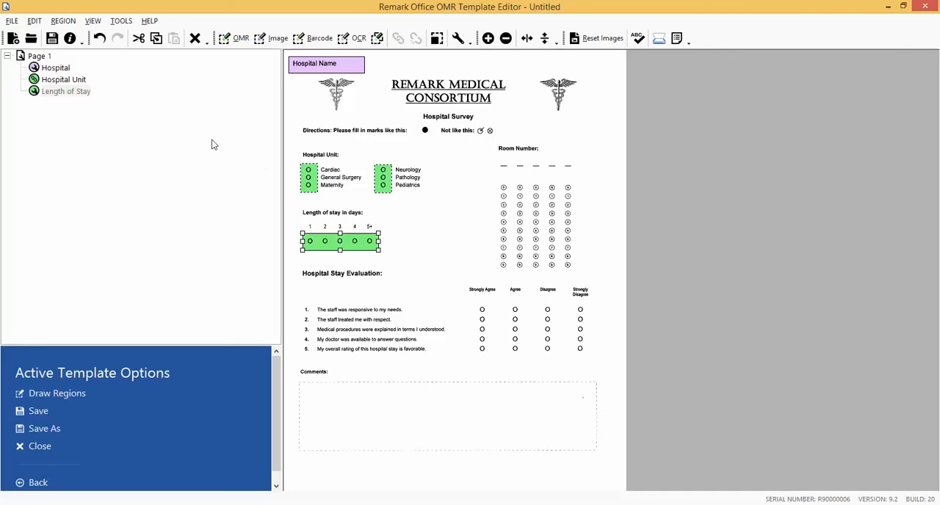
# Add an OMR region after Length of Stay, drawn around the whole bubble grid under Room Number.
pyautogui.click(81, 93)
pyautogui.click(220, 41)
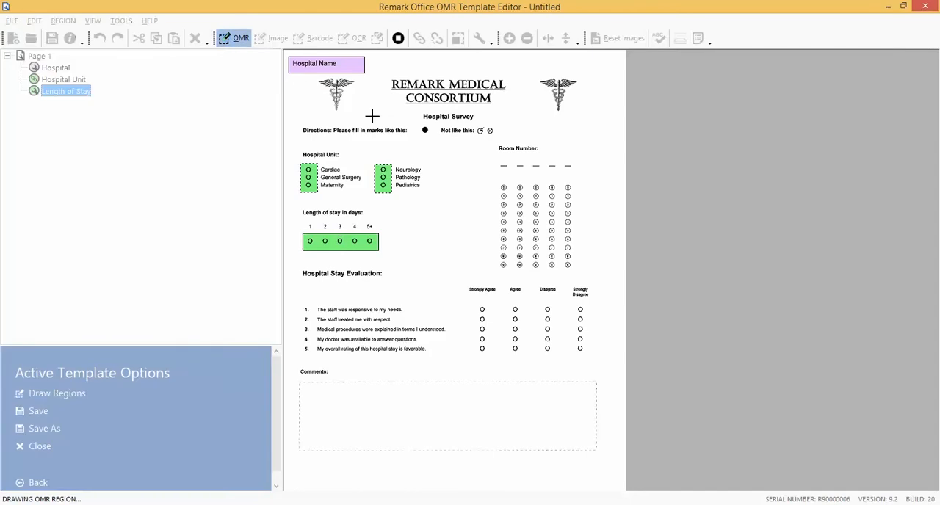
pyautogui.moveTo(494, 177); pyautogui.dragTo(577, 274)
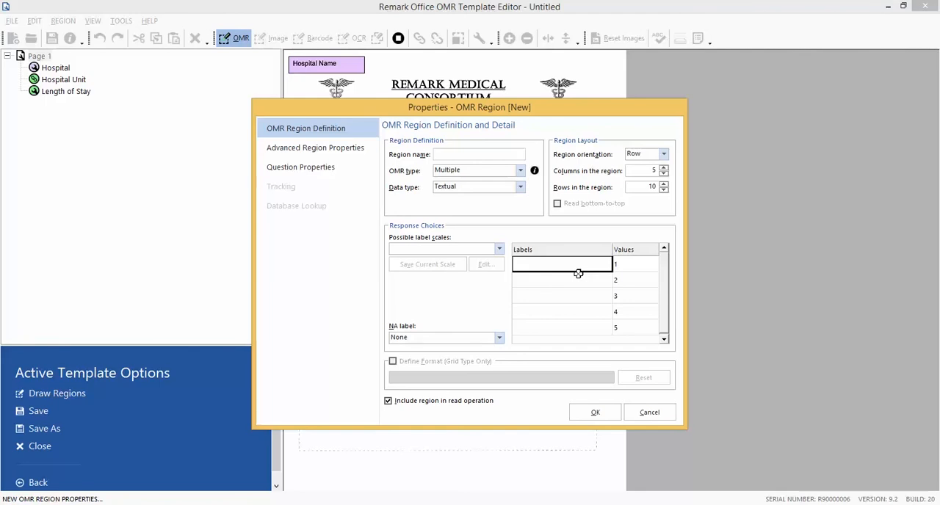
# Name the new OMR region "Room Number" and set its OMR type to Grid and data type to Numeric.
pyautogui.write('Ro')
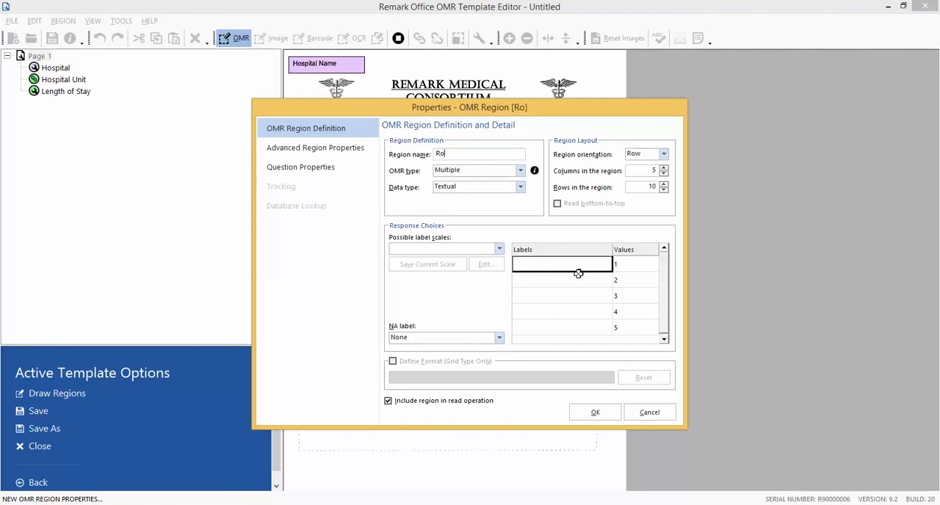
pyautogui.write('om Number')
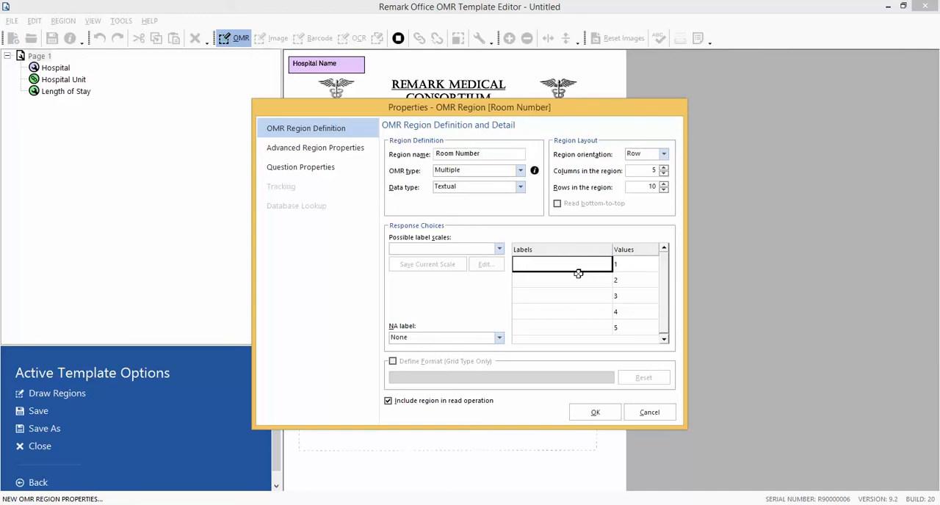
pyautogui.click(520, 170)
pyautogui.click(517, 192)
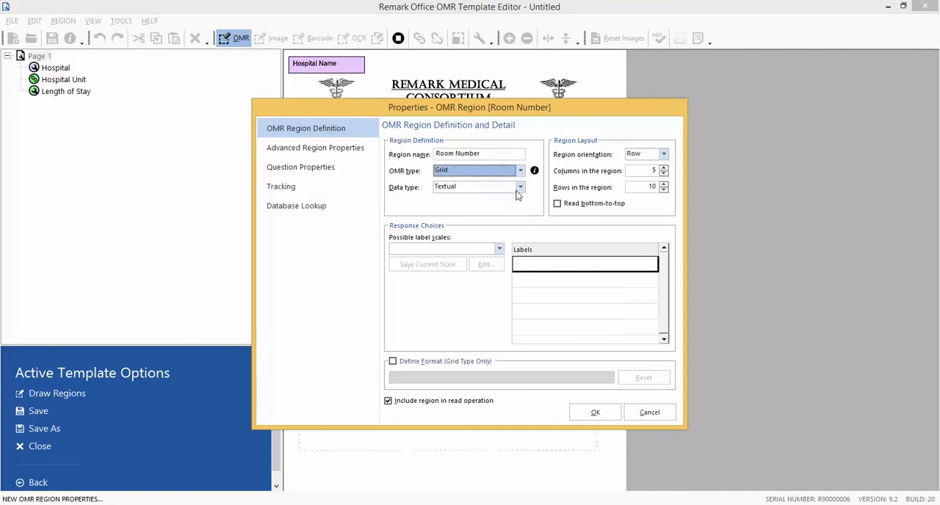
pyautogui.click(520, 187)
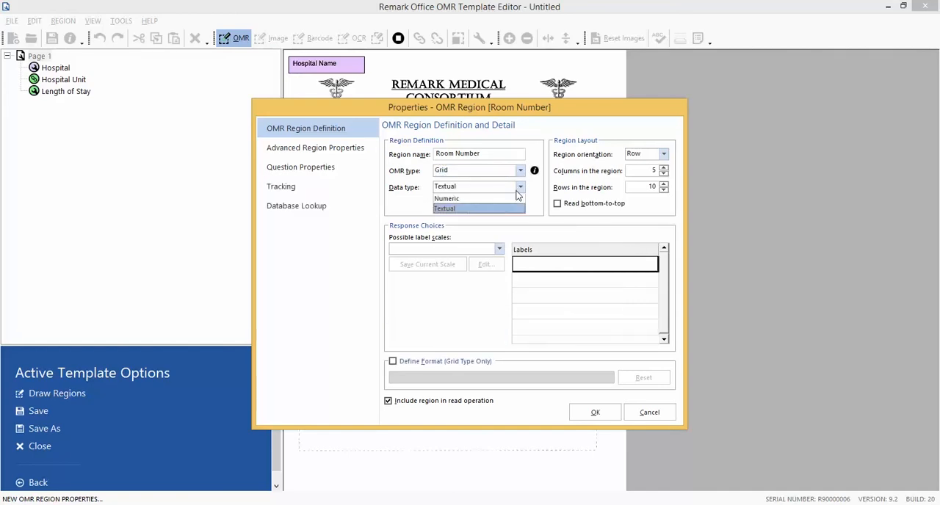
pyautogui.click(518, 201)
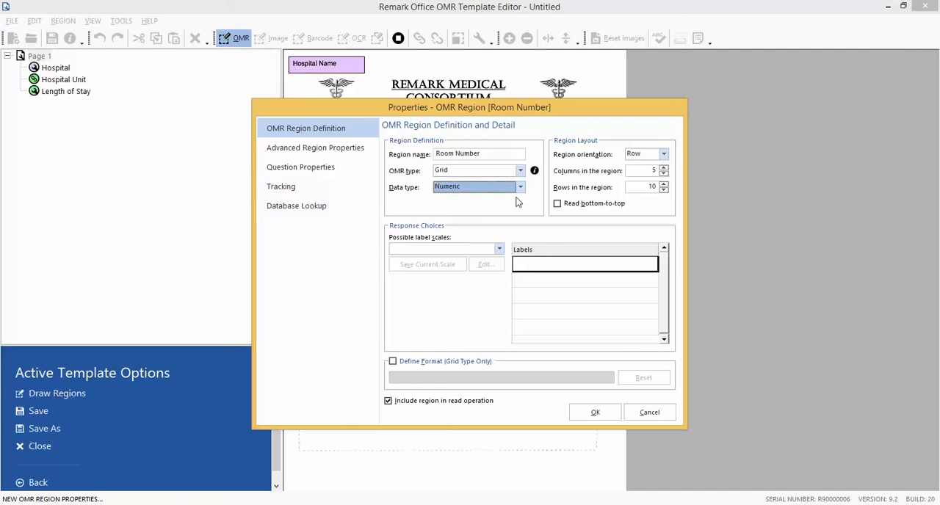
# Set the Room Number region's orientation to Column, apply the "0 to 9" label scale, and accept its properties.
pyautogui.click(663, 154)
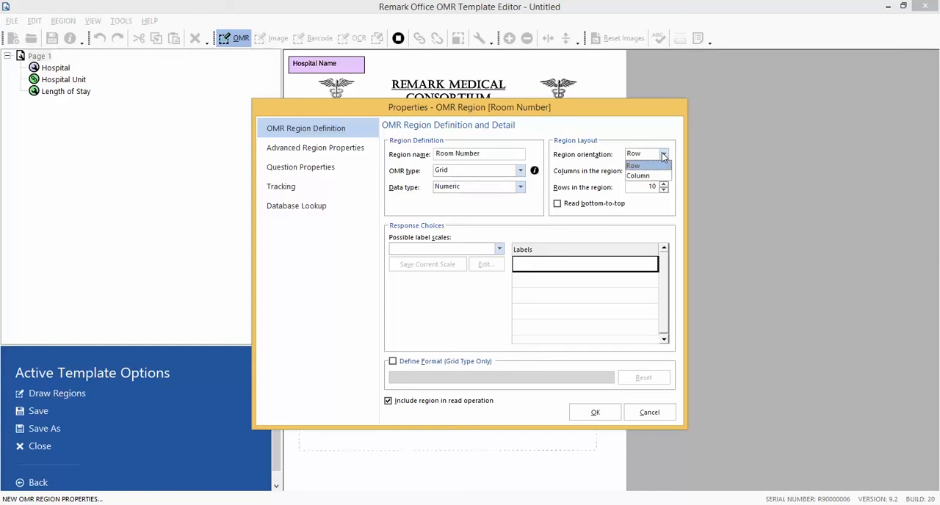
pyautogui.click(659, 176)
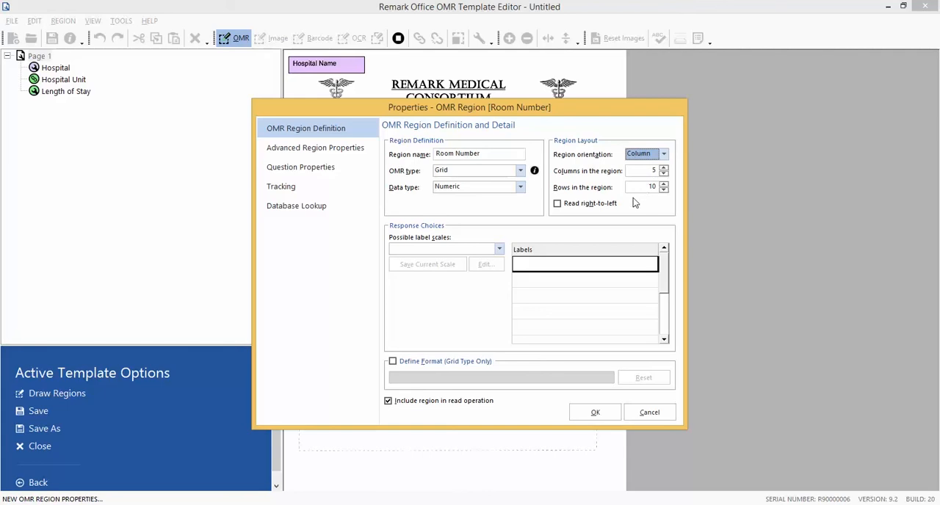
pyautogui.click(499, 249)
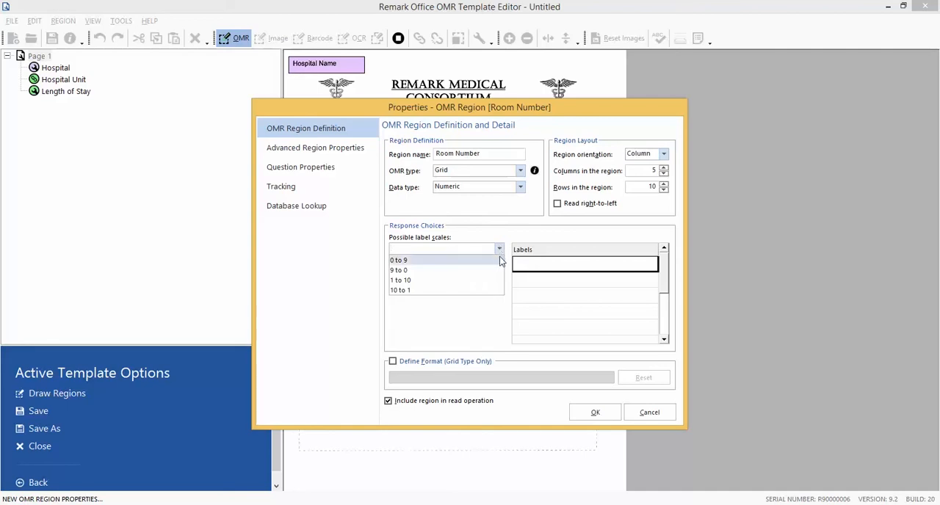
pyautogui.click(499, 261)
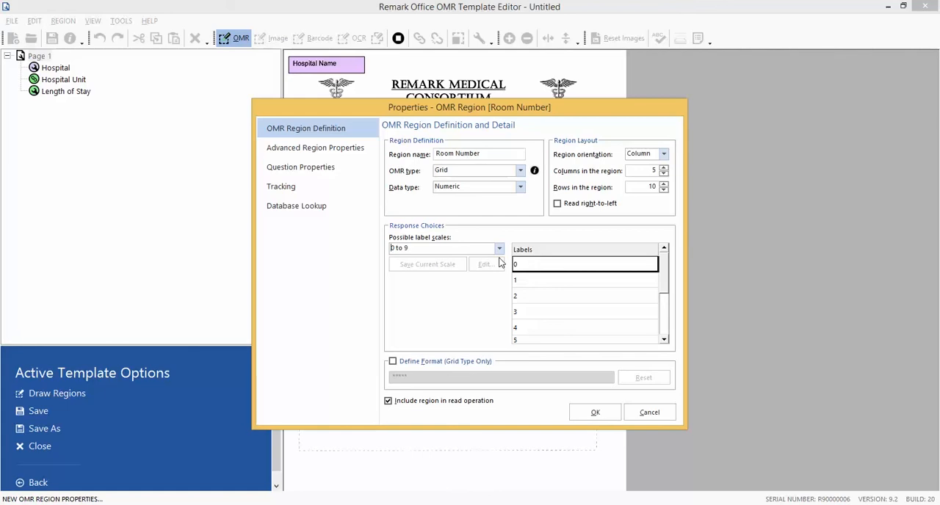
pyautogui.click(595, 413)
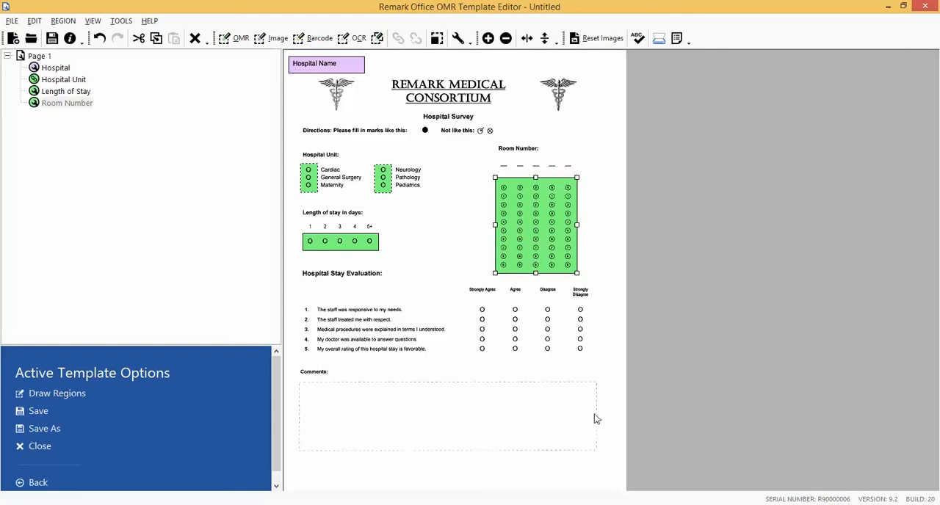
# Insert an OMR region after Room Number, drawn around all the answer bubbles of the five Hospital Stay Evaluation statements.
pyautogui.click(86, 105)
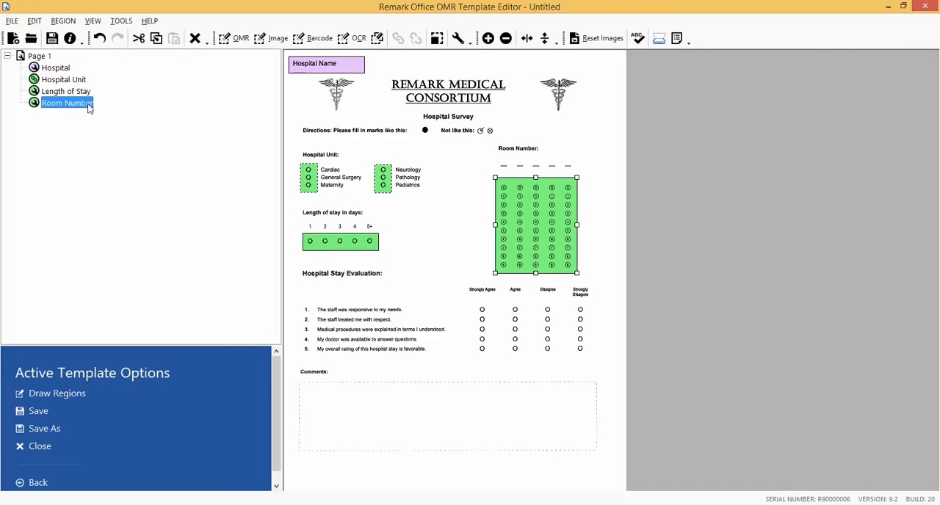
pyautogui.click(236, 41)
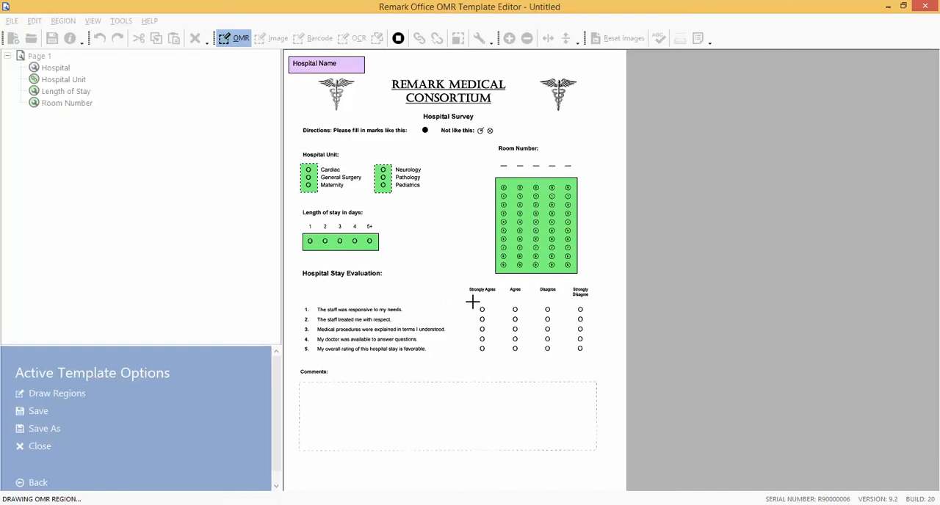
pyautogui.moveTo(473, 302); pyautogui.dragTo(592, 359)
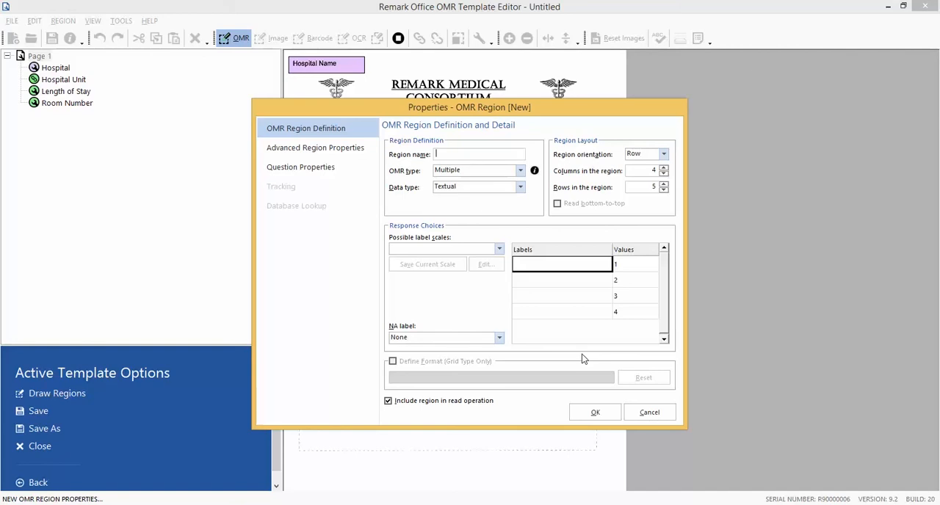
# Name the OMR region "Evaluation" and apply the four-choice Strongly Agree to Strongly Disagree label scale.
pyautogui.write('Evaluatio')
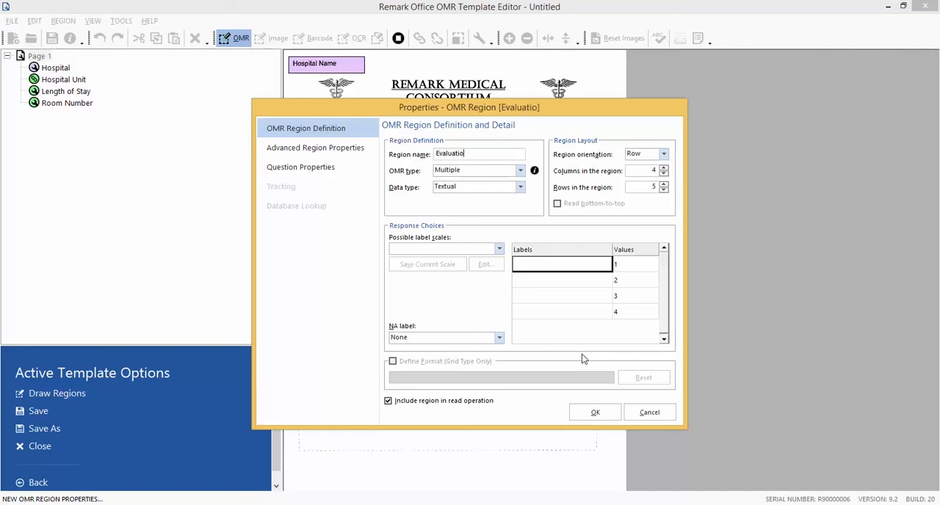
pyautogui.write('n')
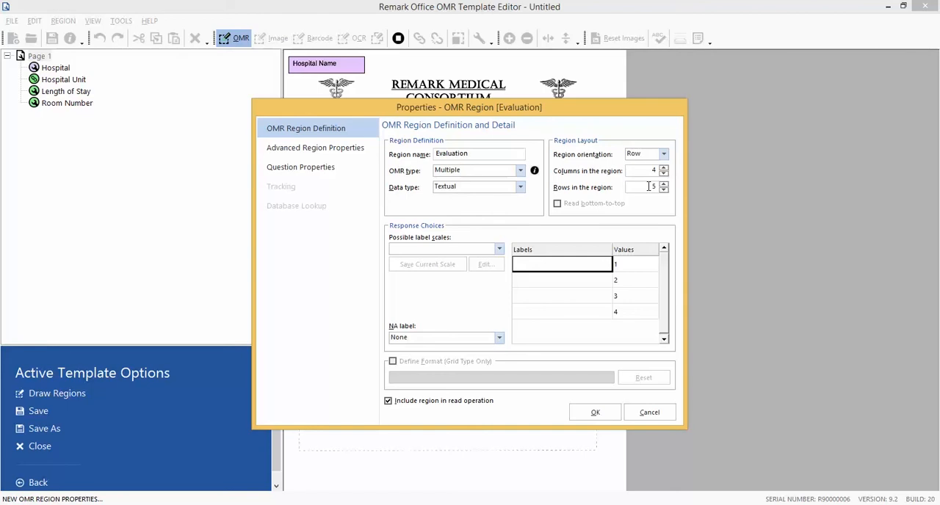
pyautogui.click(500, 249)
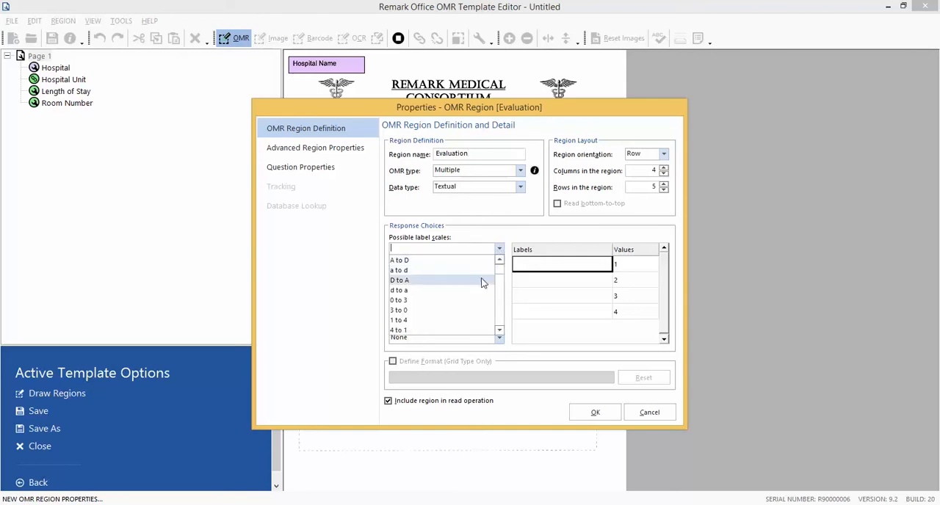
pyautogui.click(500, 332)
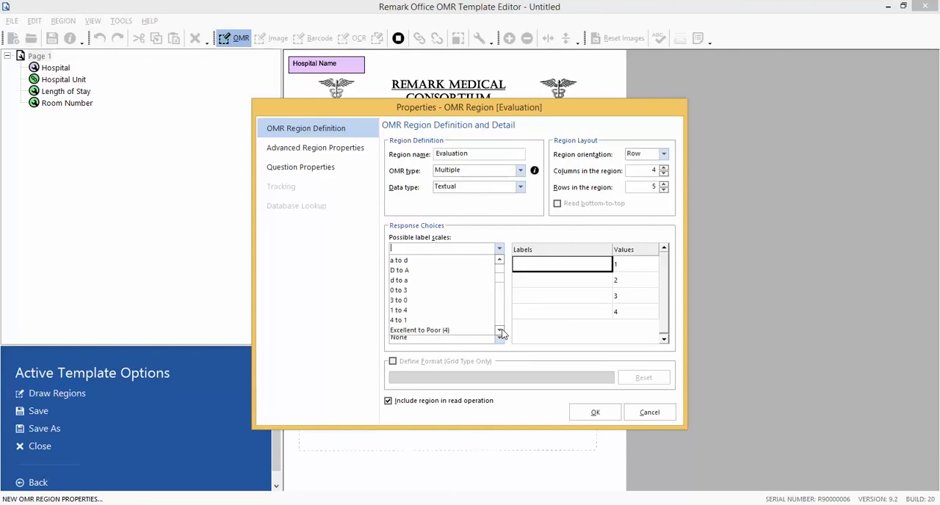
pyautogui.click(500, 331)
pyautogui.click(500, 331)
pyautogui.click(500, 331)
pyautogui.click(500, 331)
pyautogui.click(500, 331)
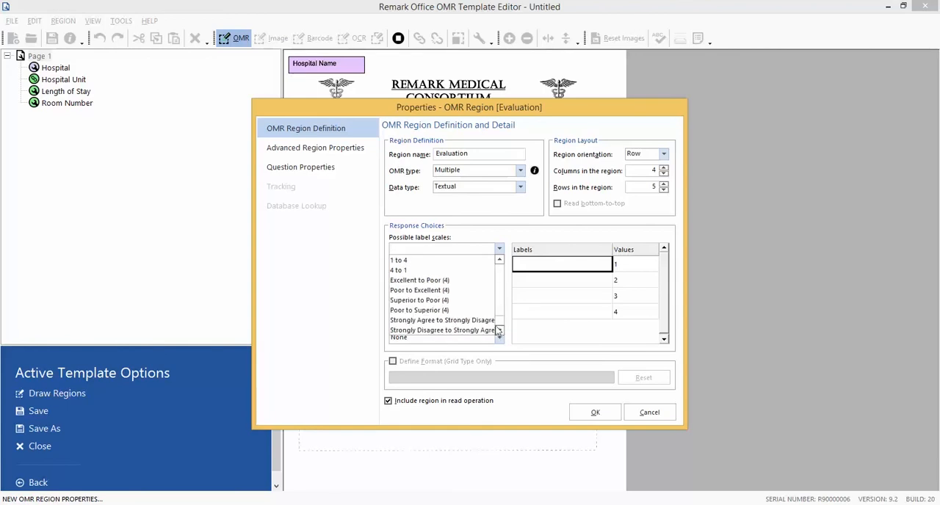
pyautogui.click(442, 320)
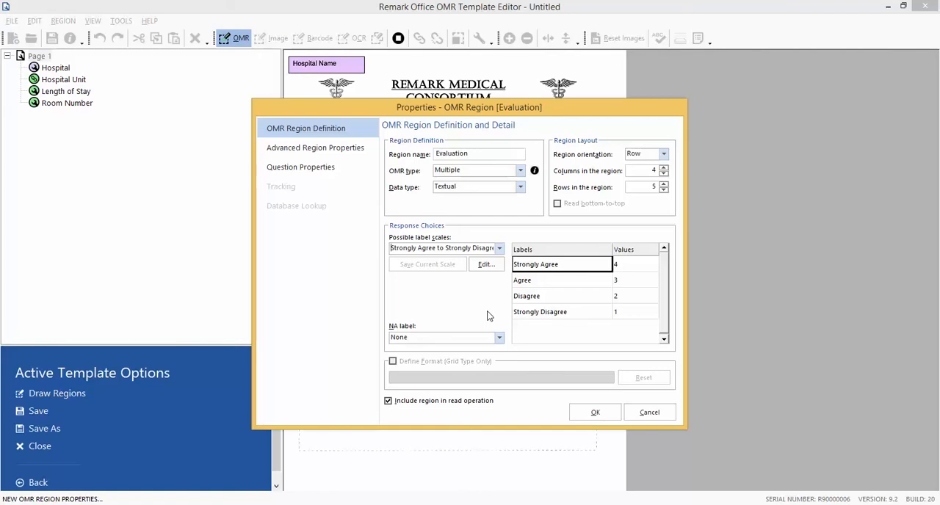
# In the Evaluation region's question properties, enter question 1 as "The staff was responsive to my needs." with the name "Responsive".
pyautogui.click(340, 173)
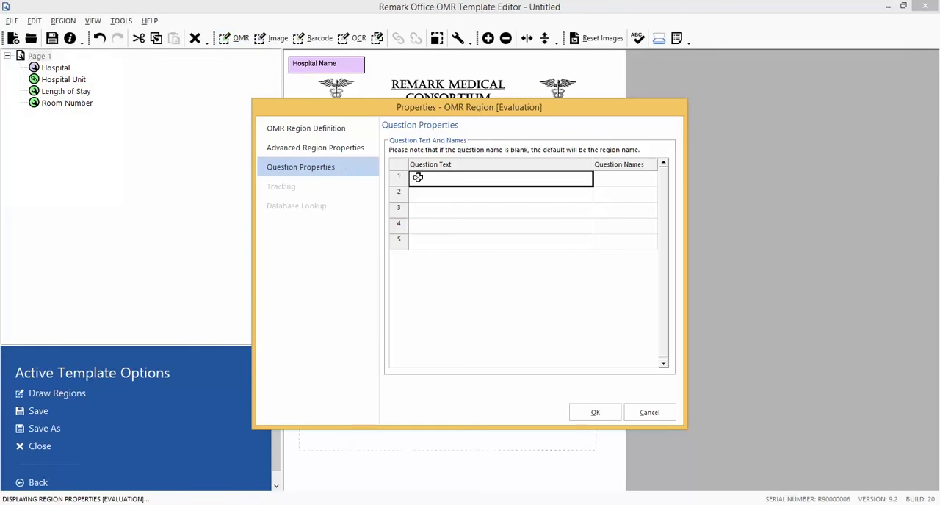
pyautogui.write('The st')
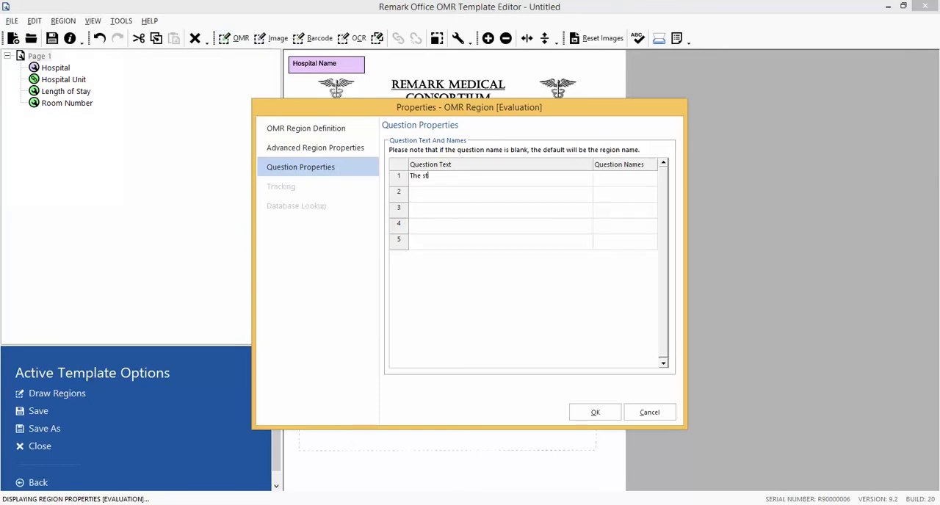
pyautogui.write('aff was responsive to my needs.')
pyautogui.press('Tab')
pyautogui.write('Res')
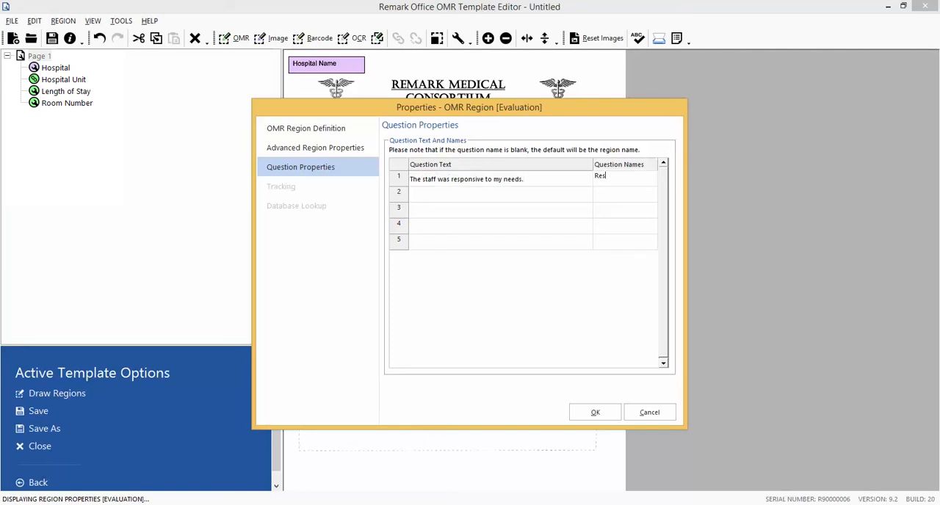
pyautogui.write('ponsive')
pyautogui.press('Tab')
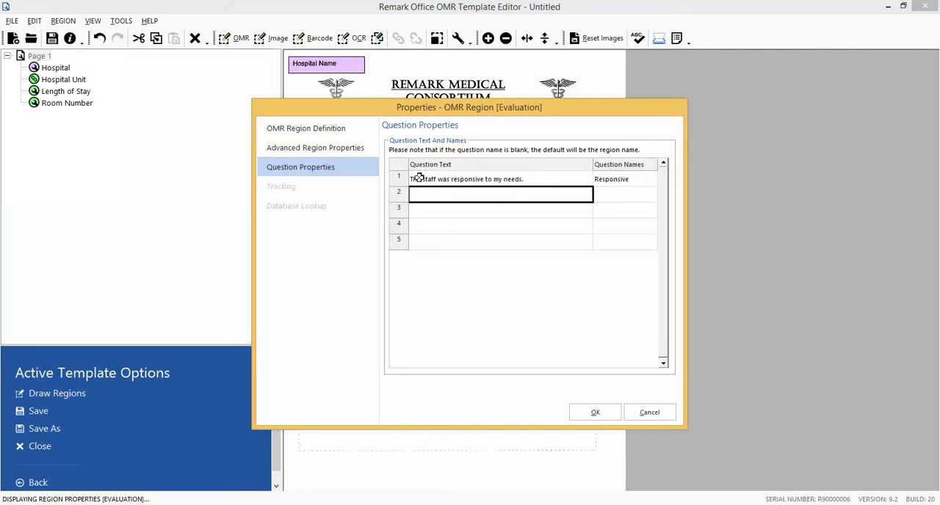
# Enter question 2 as "The staff treated me with respect." with the question name "Respect".
pyautogui.write('The staff t')
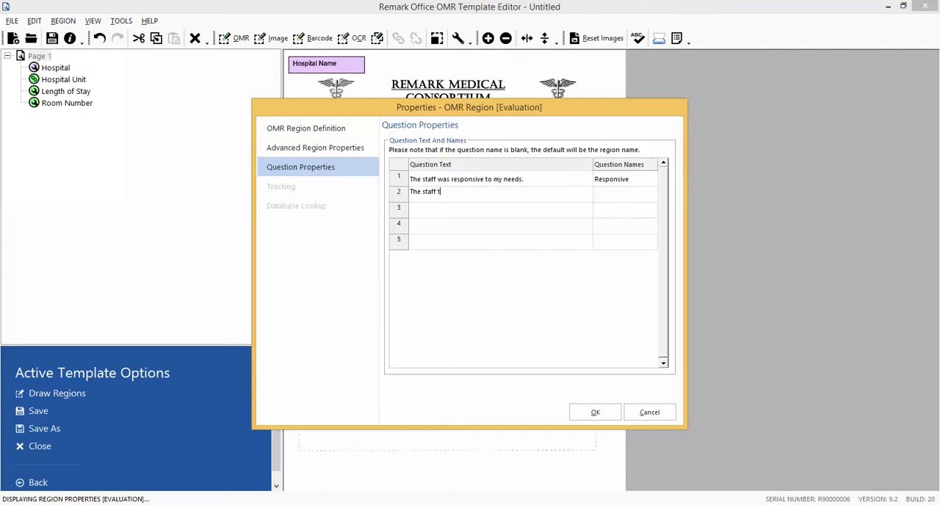
pyautogui.write('reated me with respect.')
pyautogui.press('Tab')
pyautogui.write('R')
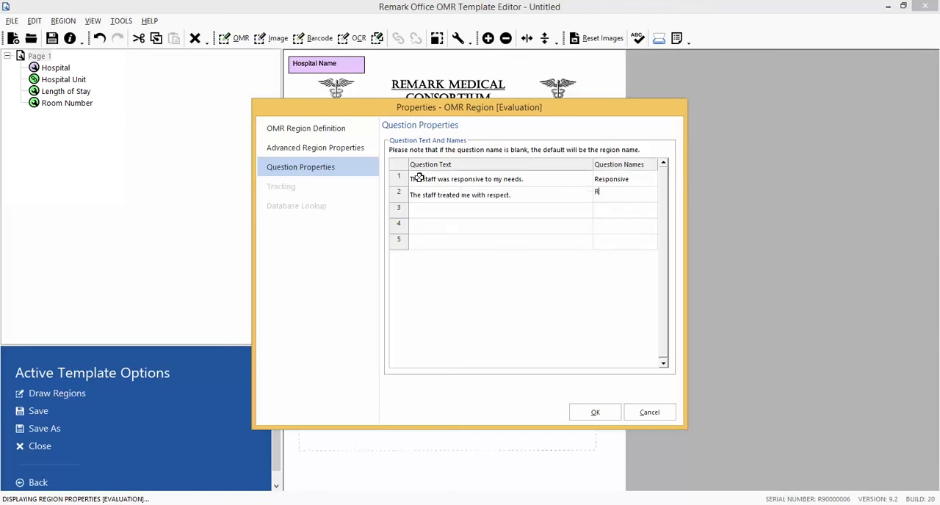
pyautogui.write('espect')
pyautogui.press('Tab')
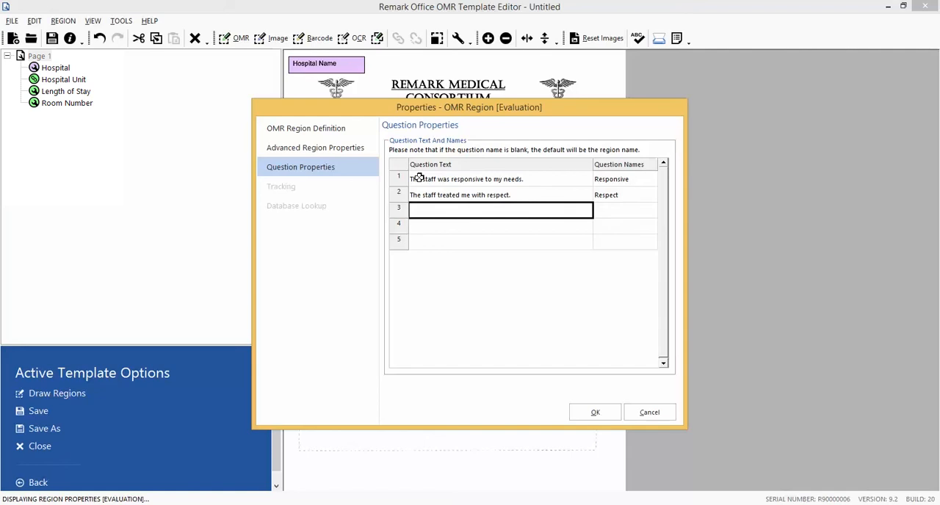
# Enter question 3 as "Medical procedures were explained to me in terms I understood." with the question name "Explanations".
pyautogui.write('Medical p')
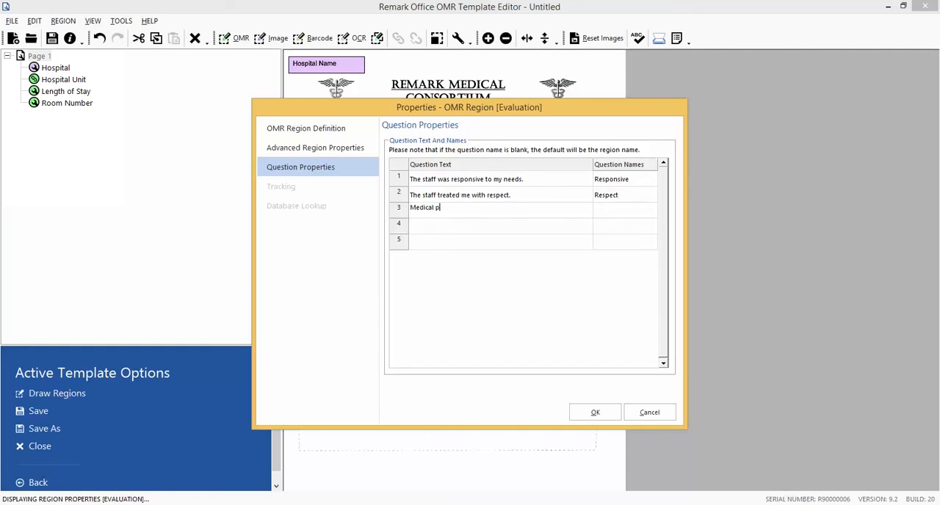
pyautogui.write('rocedures were explained to me in terms i u')
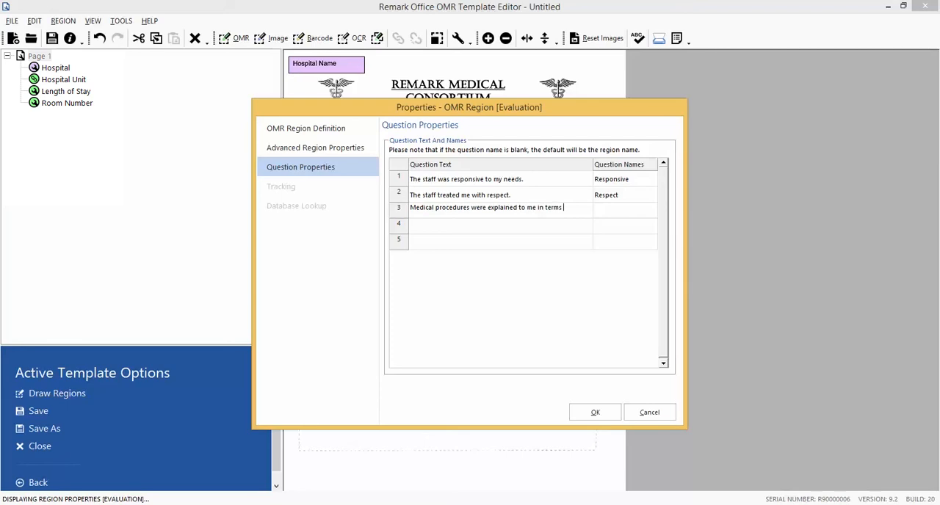
pyautogui.write('nderstood.')
pyautogui.press('Tab')
pyautogui.write('E')
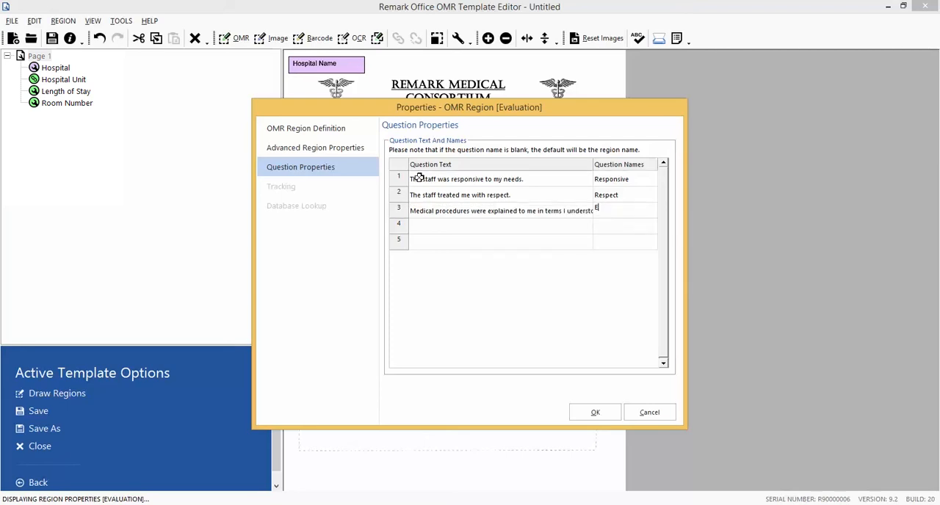
pyautogui.write('xplanations')
pyautogui.press('Tab')
# Enter question 4 as "My doctor was available to answer questions." with the question name "Questions".
pyautogui.write('My d')
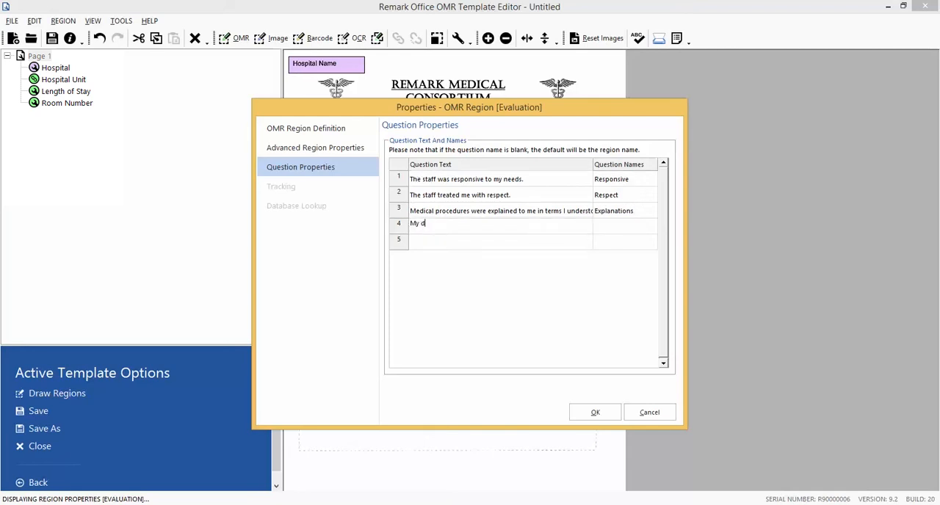
pyautogui.write('octor was available to answer questions.')
pyautogui.press('Tab')
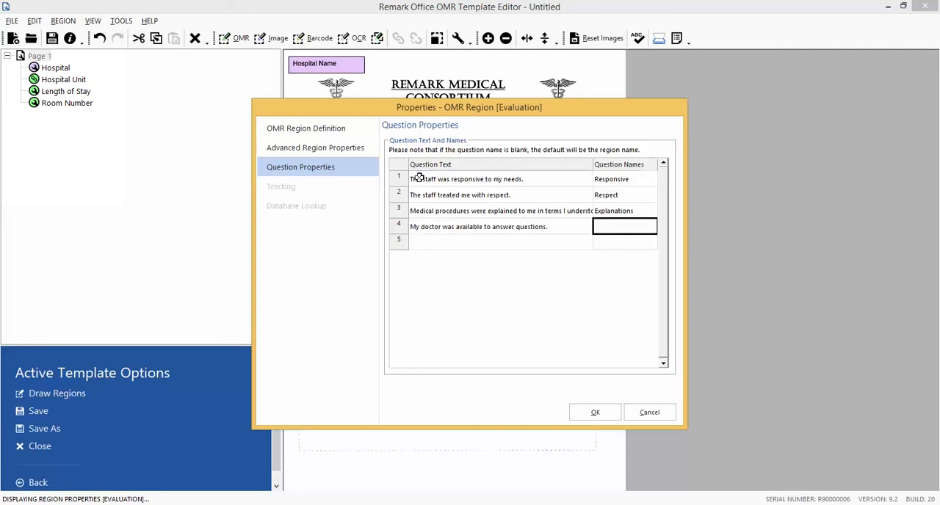
pyautogui.write('Questions')
pyautogui.press('Tab')
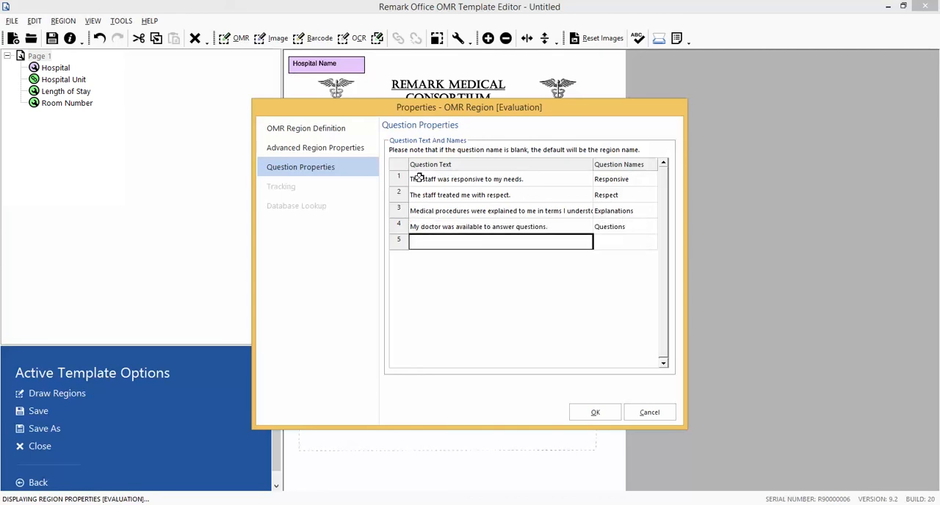
# Enter question 5 as "My overall rating of this hospital is favorable." with the name "Overall", accept the region's properties, and deselect the region.
pyautogui.write('My o')
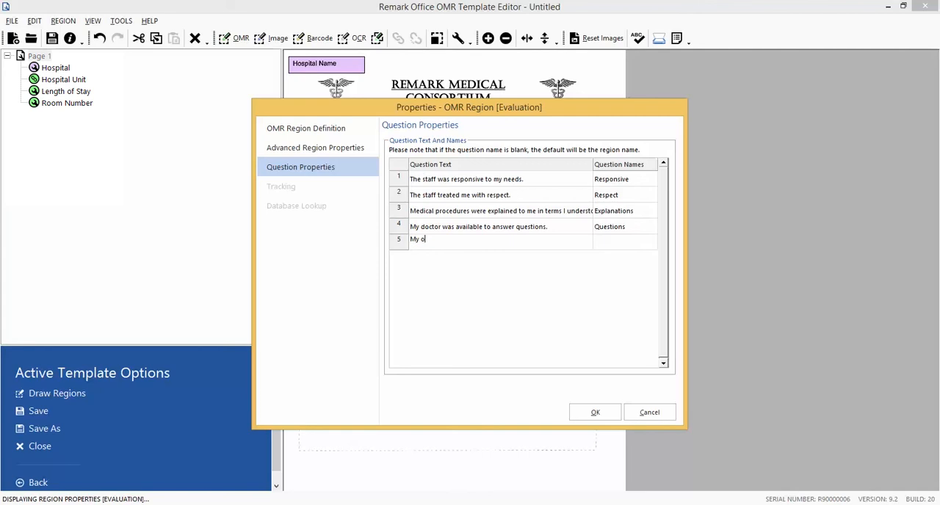
pyautogui.write('verall rating of this hospital is favora')
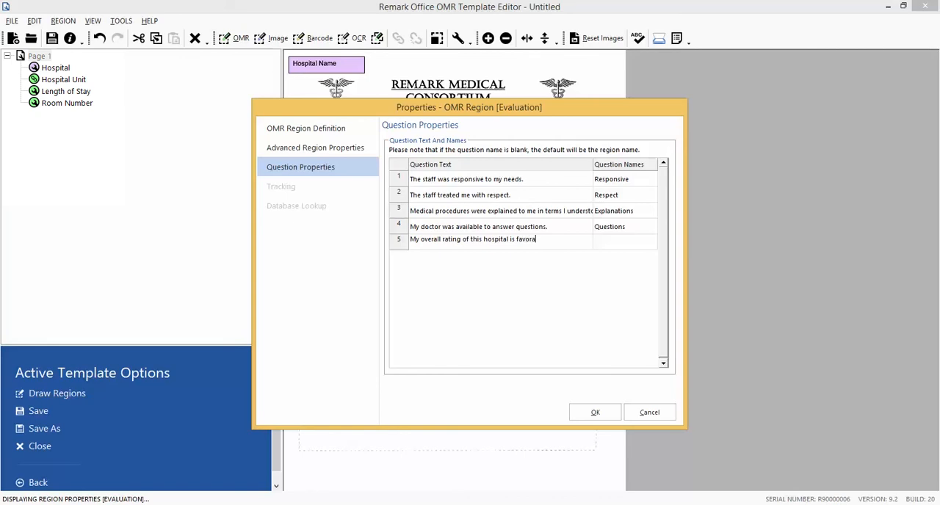
pyautogui.write('ble.')
pyautogui.press('Tab')
pyautogui.write('Overall')
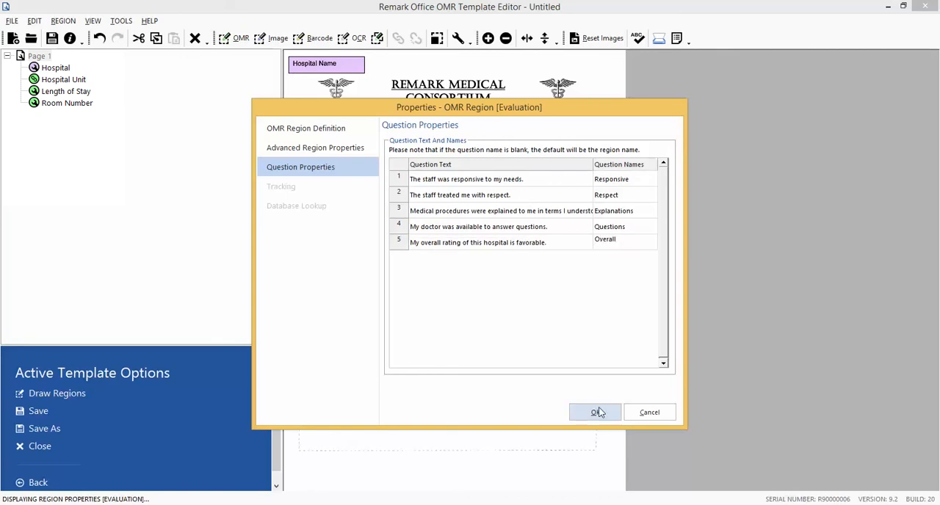
pyautogui.click(597, 412)
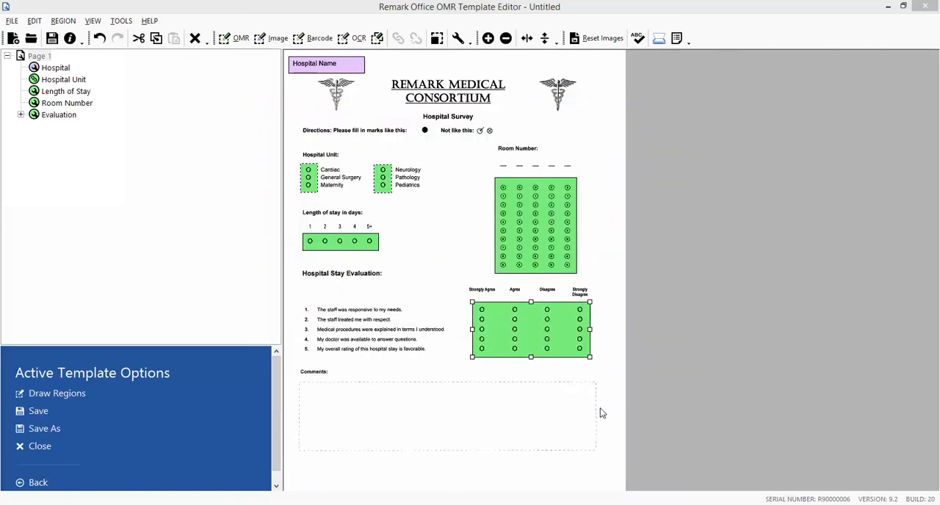
pyautogui.click(599, 413)
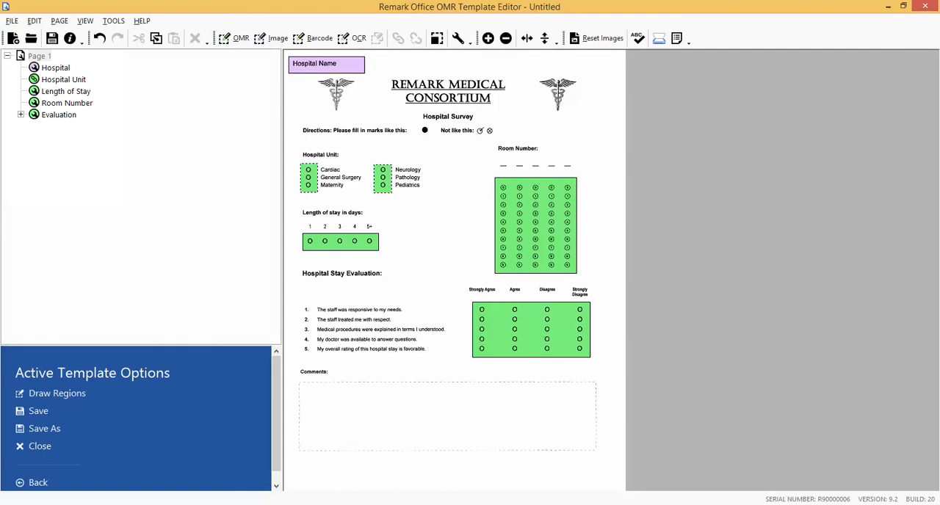
# Draw an image region around the comments box below the hospital stay evaluation questions.
pyautogui.click(59, 116)
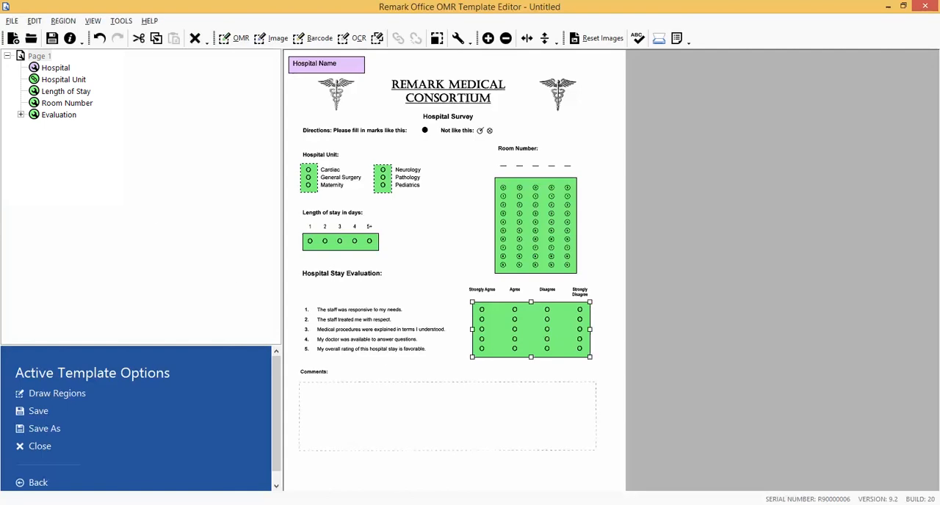
pyautogui.click(269, 42)
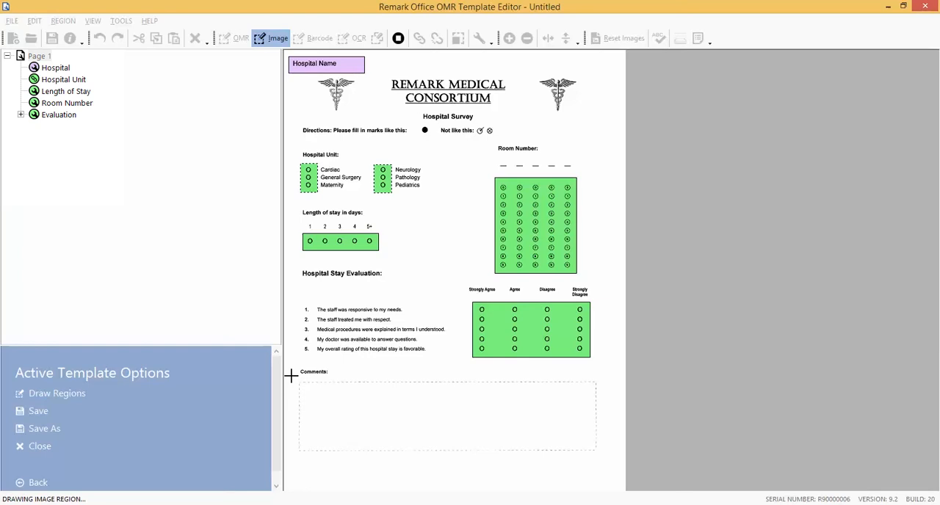
pyautogui.moveTo(291, 376); pyautogui.dragTo(614, 485)
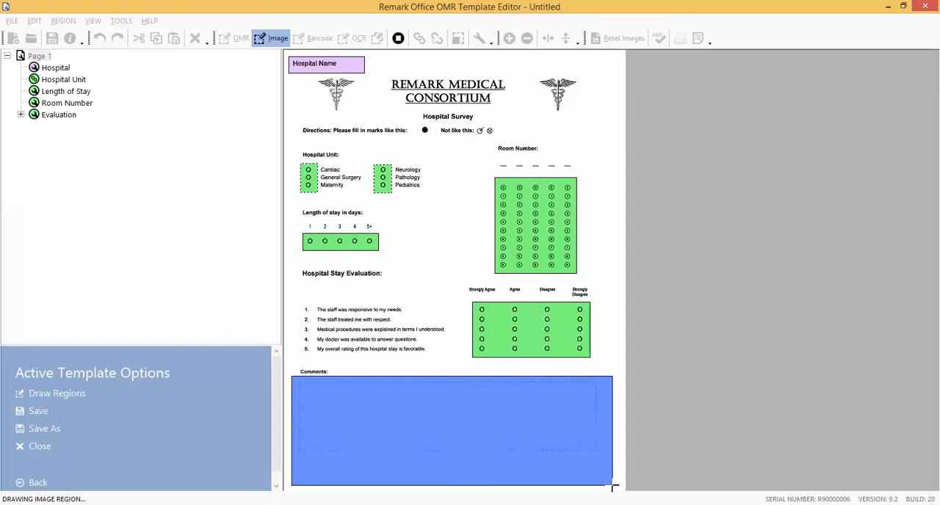
pyautogui.moveTo(614, 485); pyautogui.dragTo(614, 484)
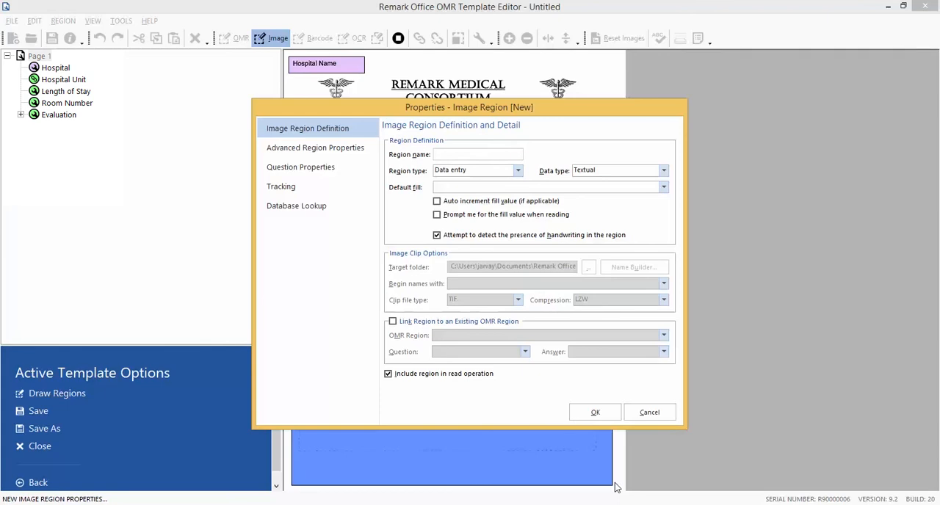
# Name the new image region "Comments" and set its region type to Image clip.
pyautogui.write('Comments')
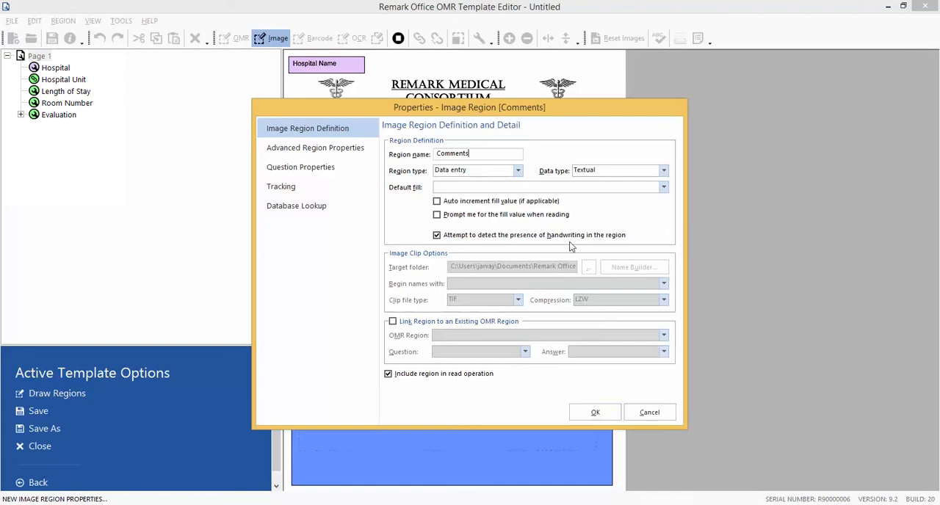
pyautogui.click(518, 170)
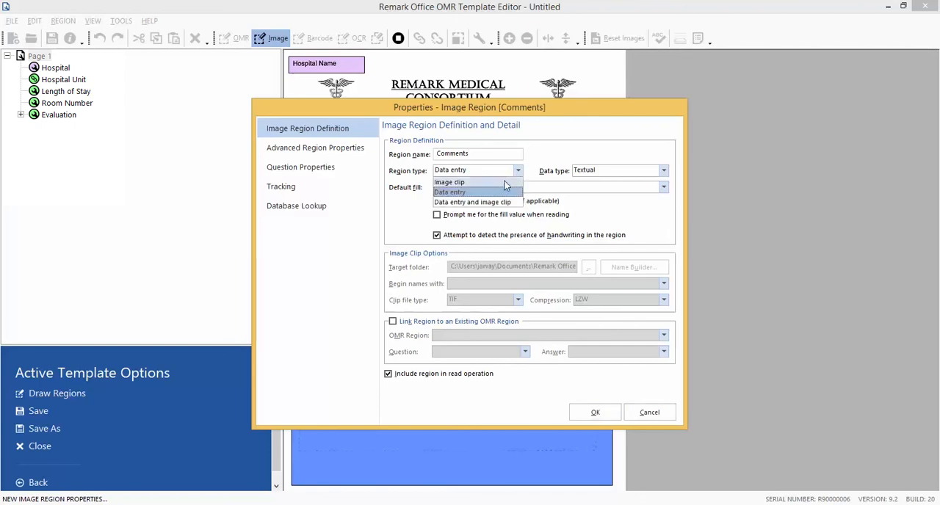
pyautogui.click(503, 183)
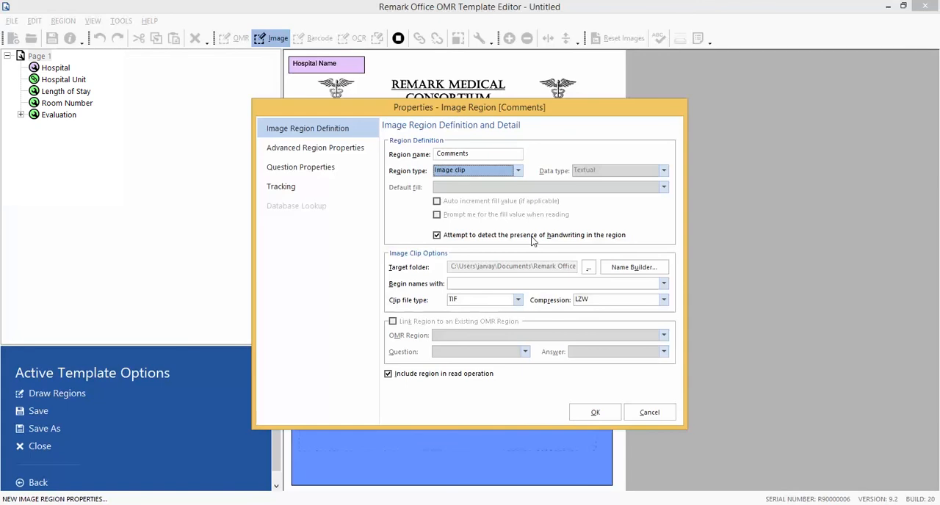
# Choose the Images folder under Documents\Remark Office OMR as the image clip target folder.
pyautogui.click(593, 271)
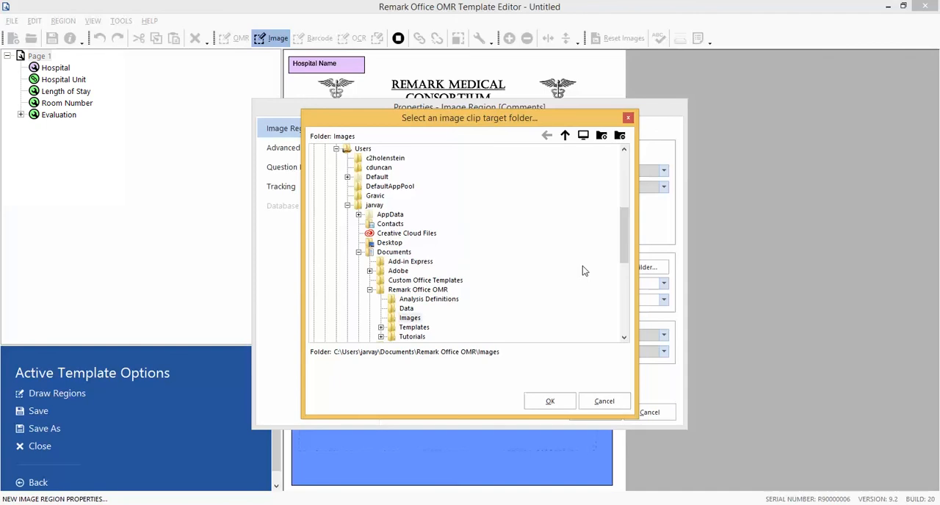
pyautogui.moveTo(619, 245); pyautogui.dragTo(627, 264)
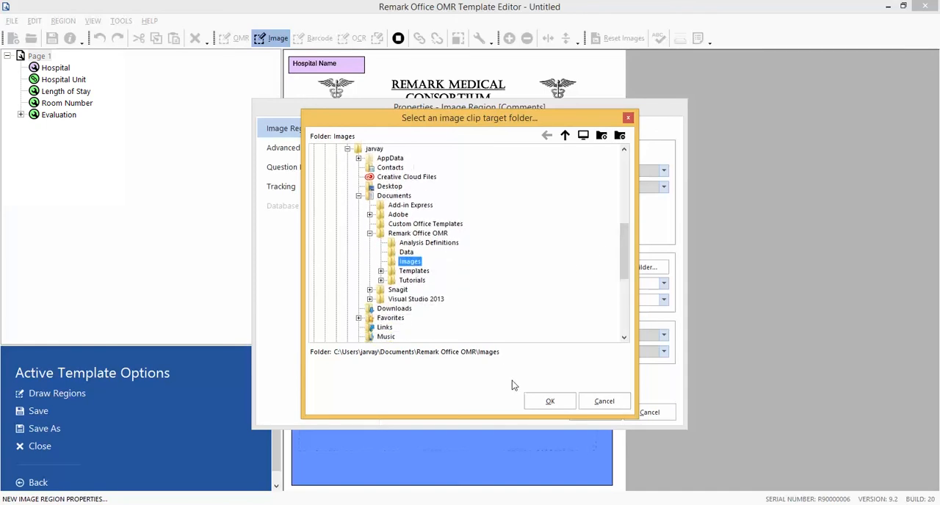
pyautogui.click(550, 400)
# Begin the image clip names with "Tutorial Comments", set compression to Group 4 (highest), and accept the region's properties.
pyautogui.click(529, 285)
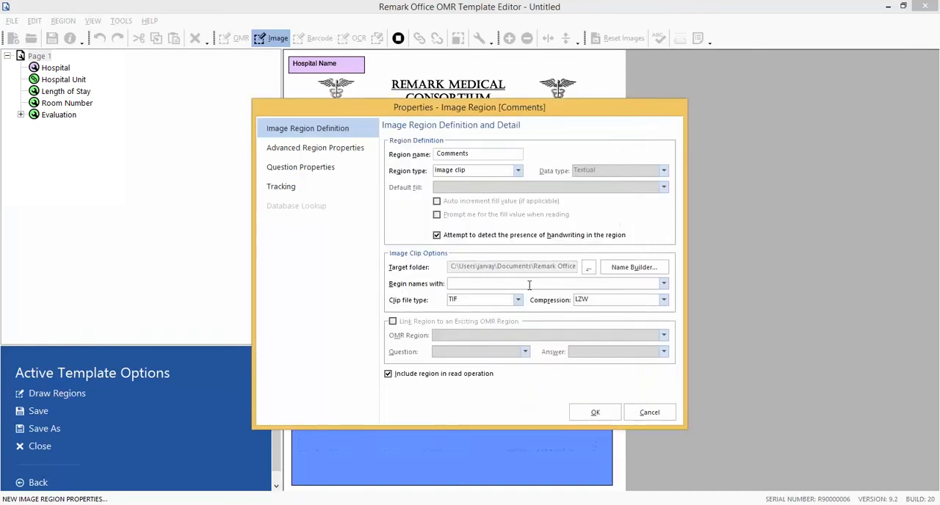
pyautogui.write('Tutorial Comments')
pyautogui.click(664, 299)
pyautogui.click(644, 329)
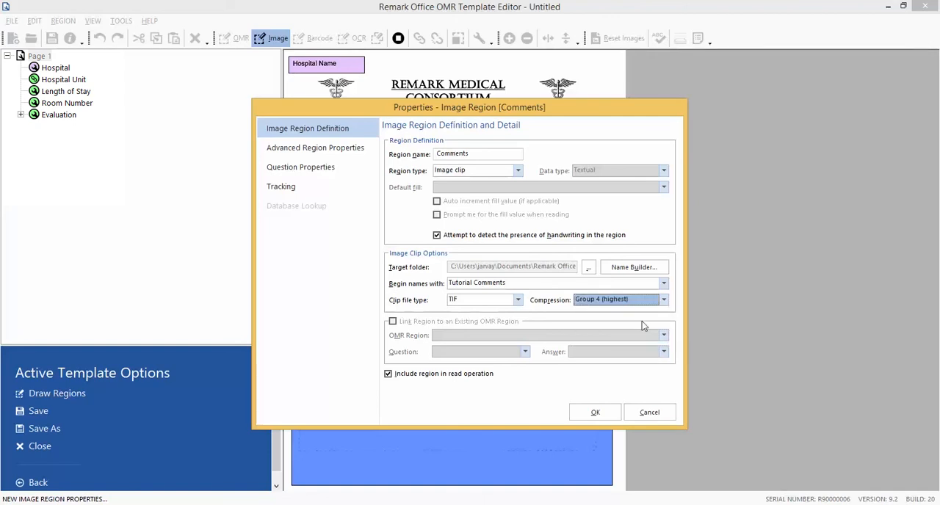
pyautogui.click(612, 412)
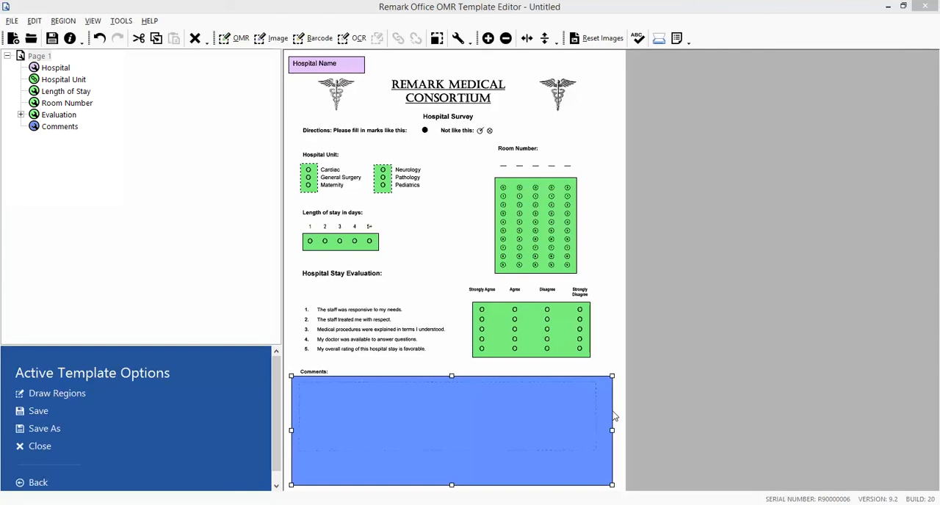
# Save the form template as "Tutorial2" in the Tutorial 2 folder.
pyautogui.click(11, 23)
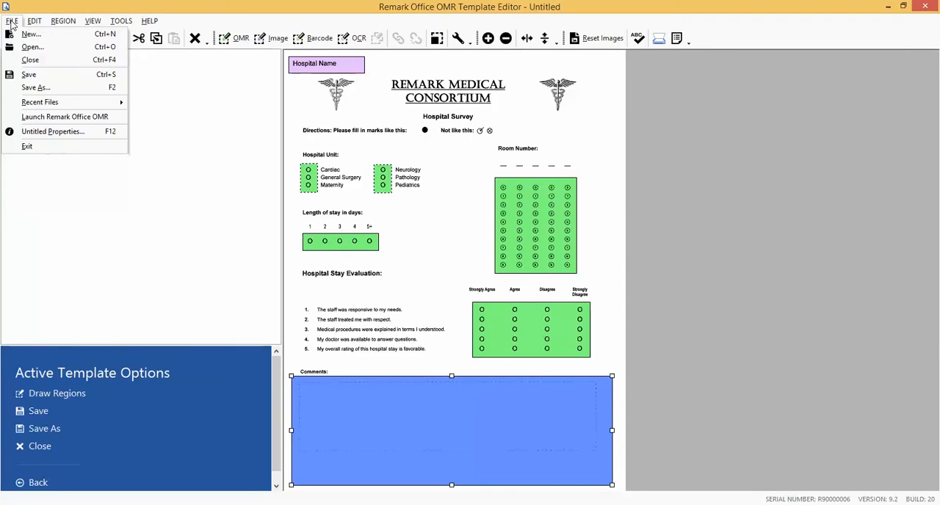
pyautogui.click(28, 75)
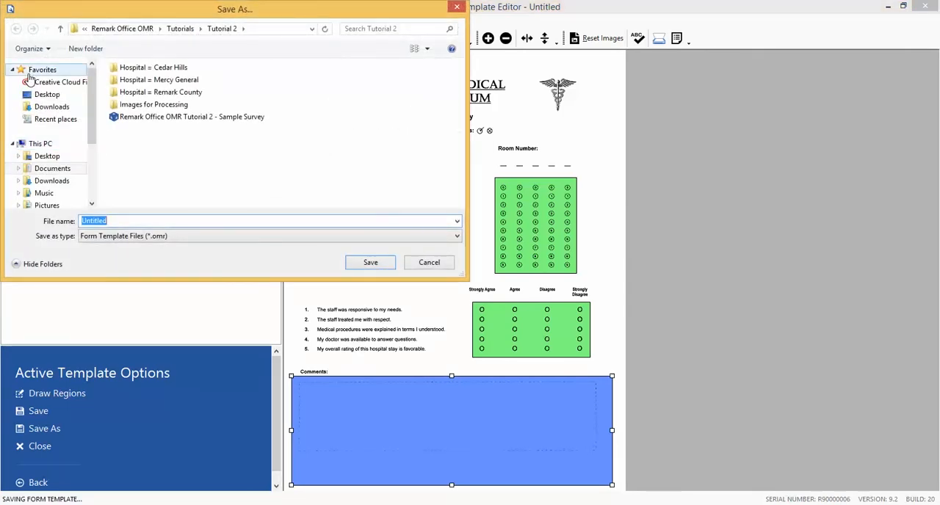
pyautogui.write('Tu')
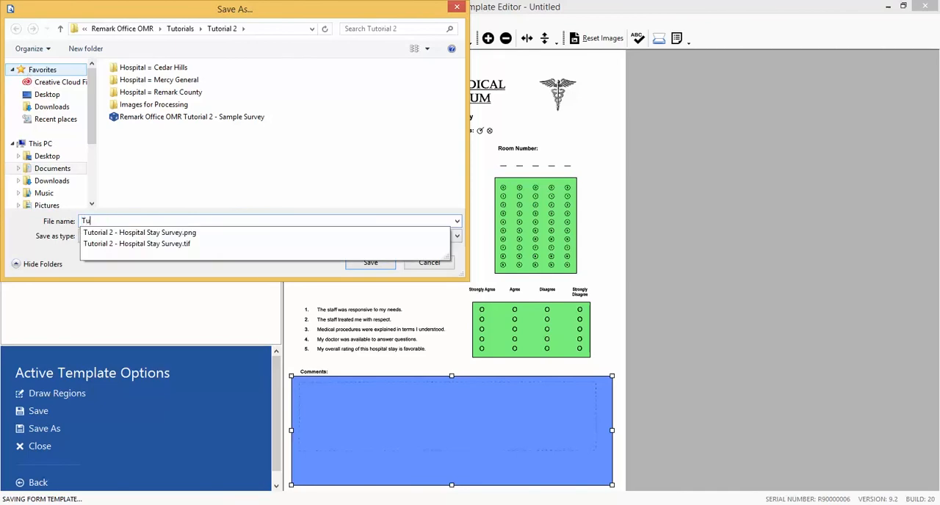
pyautogui.write('torial2')
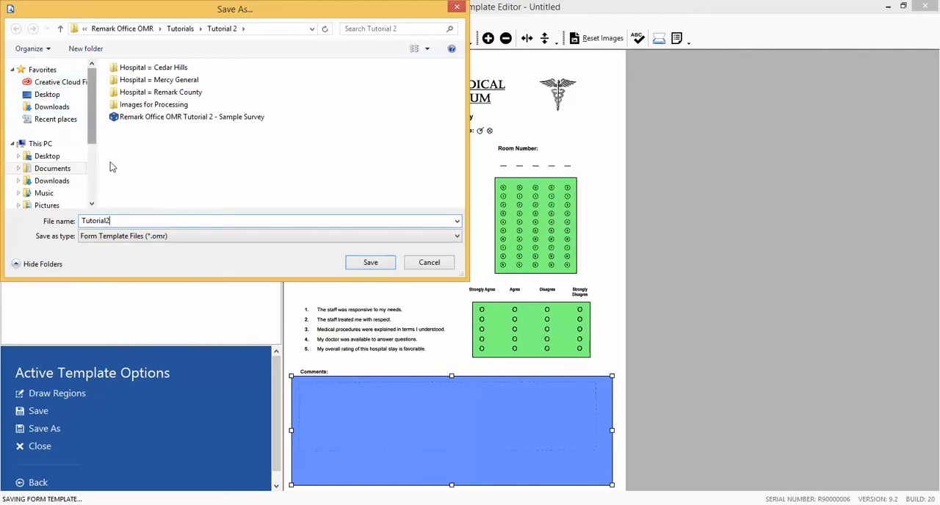
pyautogui.click(365, 263)
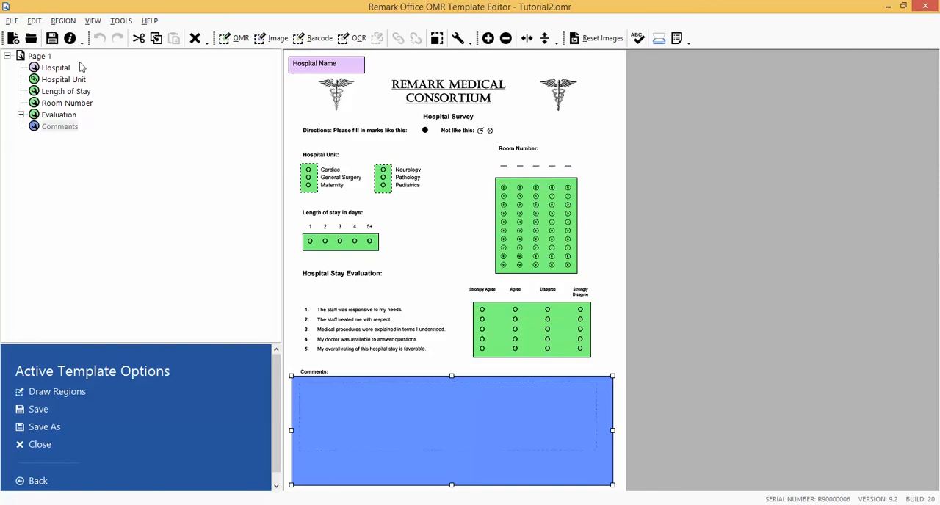
# Exit the Template Editor and open the Tutorial2 form template in Remark Office OMR Data Center.
pyautogui.click(14, 21)
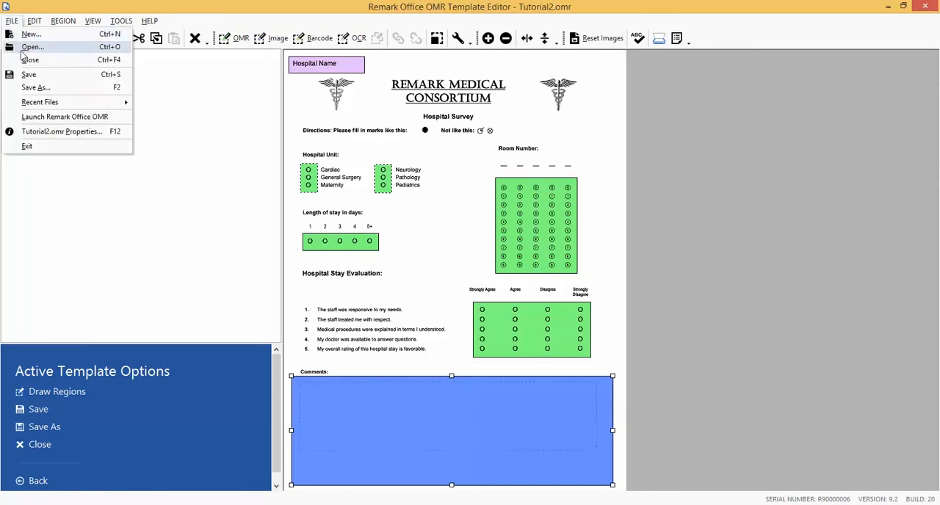
pyautogui.click(27, 146)
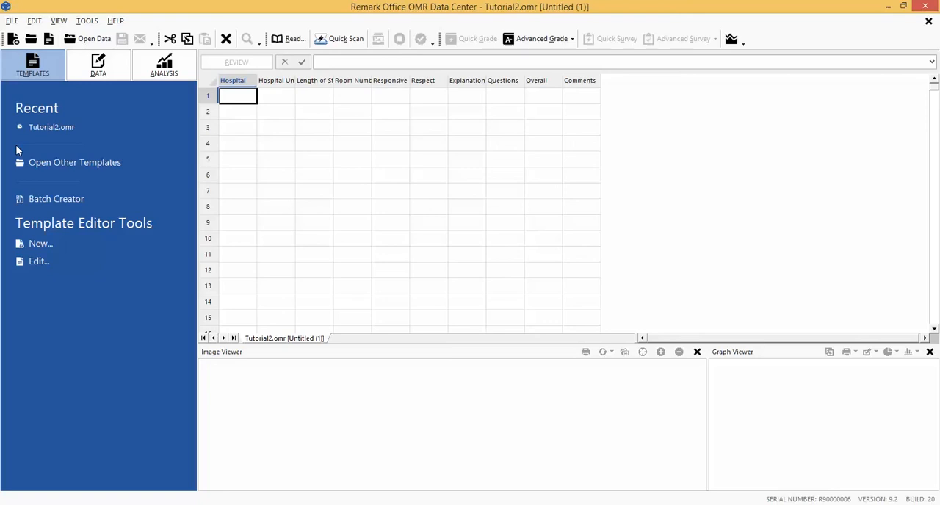
pyautogui.click(12, 22)
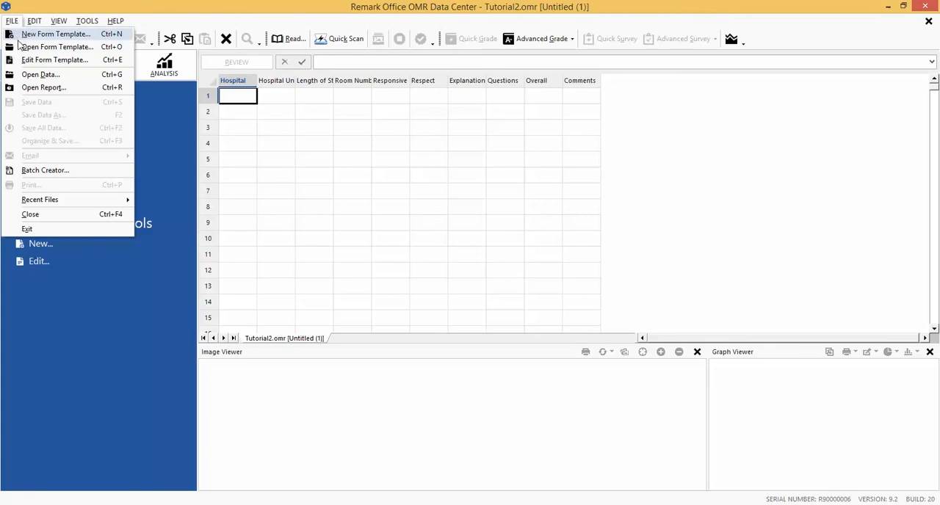
pyautogui.click(20, 47)
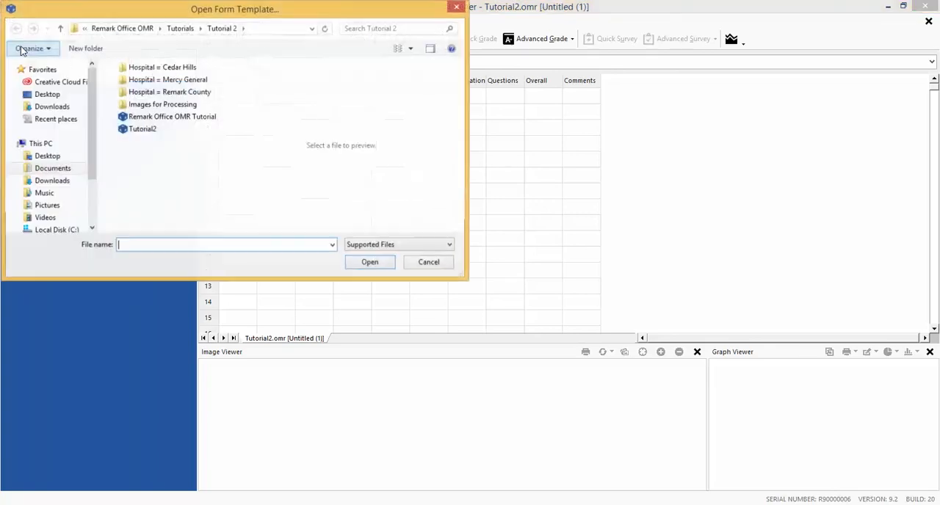
pyautogui.click(125, 131)
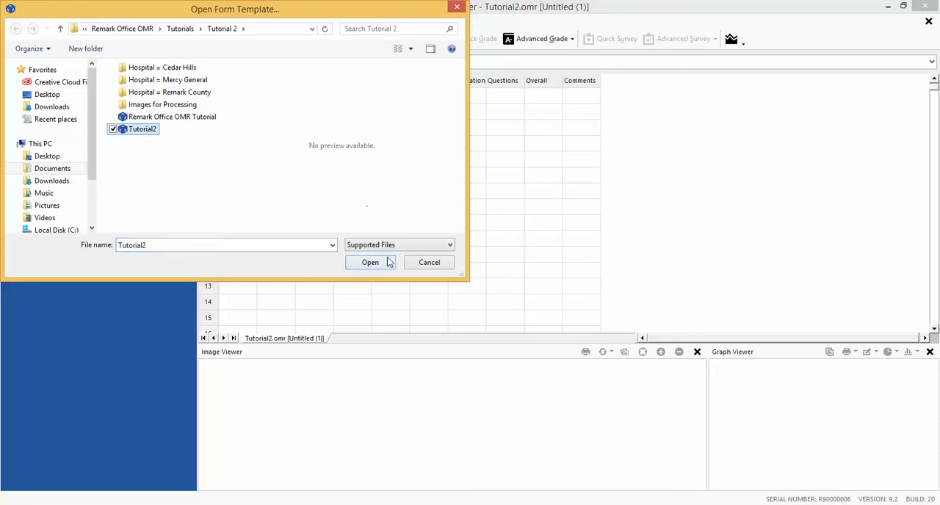
pyautogui.click(389, 268)
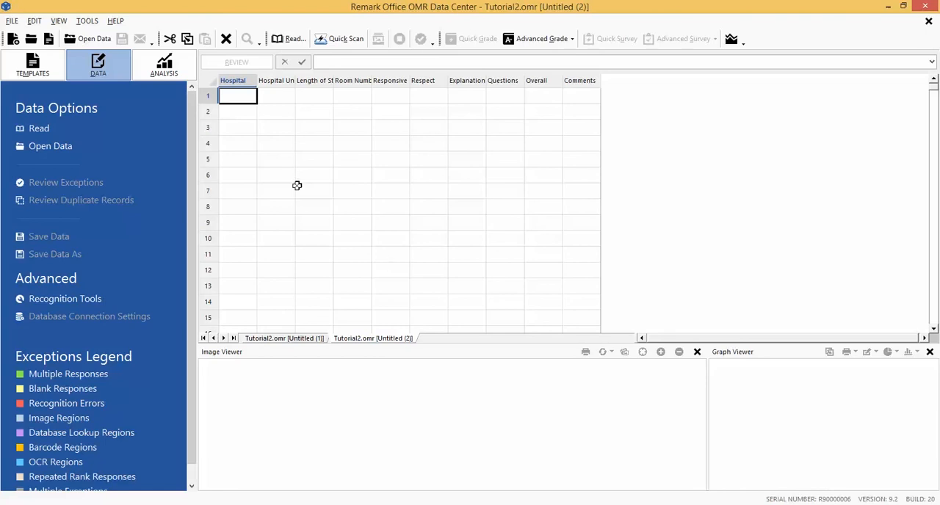
# Start a read operation that collects data from image files and proceed to choosing the images.
pyautogui.click(96, 23)
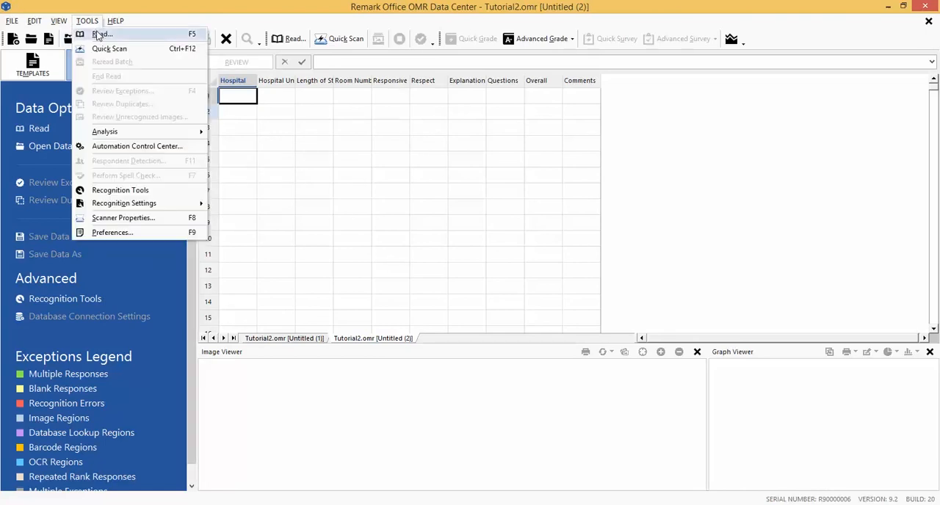
pyautogui.click(100, 35)
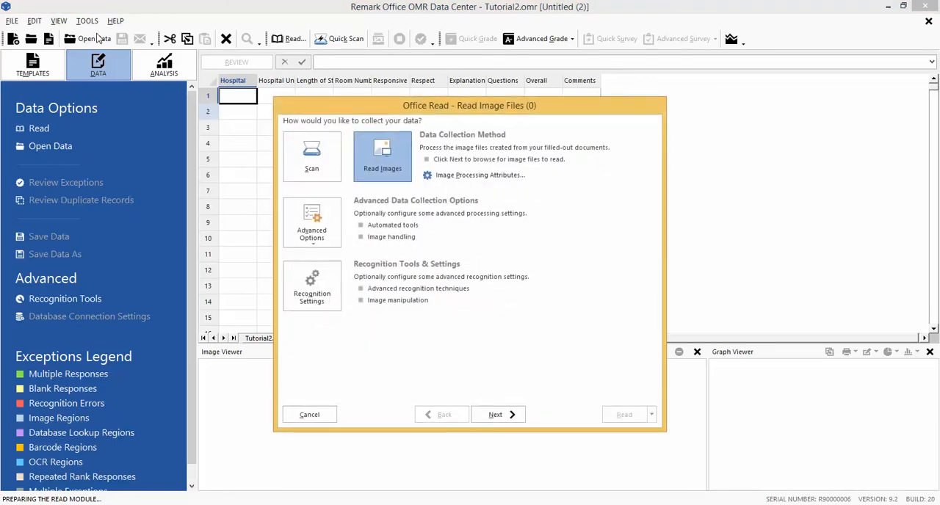
pyautogui.click(381, 176)
pyautogui.click(495, 415)
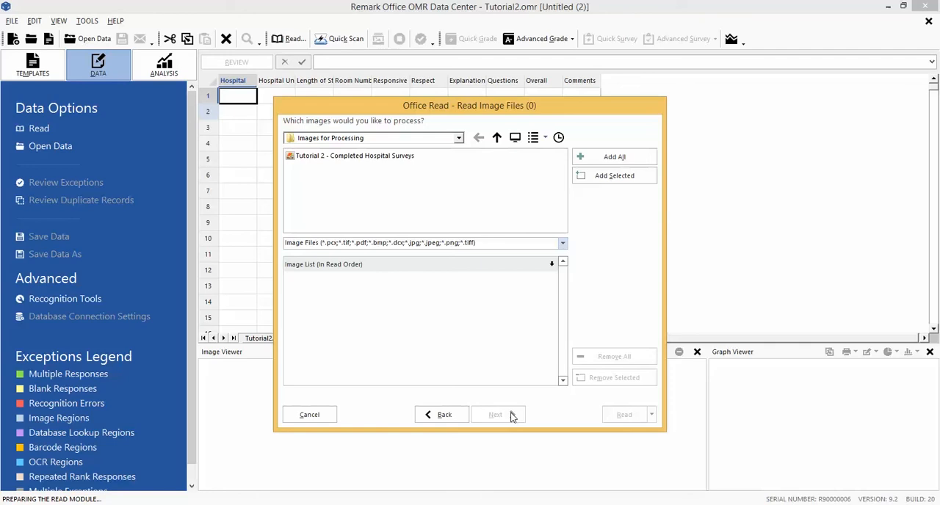
# Add the "Tutorial 2 - Completed Hospital Surveys" file from Images for Processing to the image list and run the read.
pyautogui.click(449, 139)
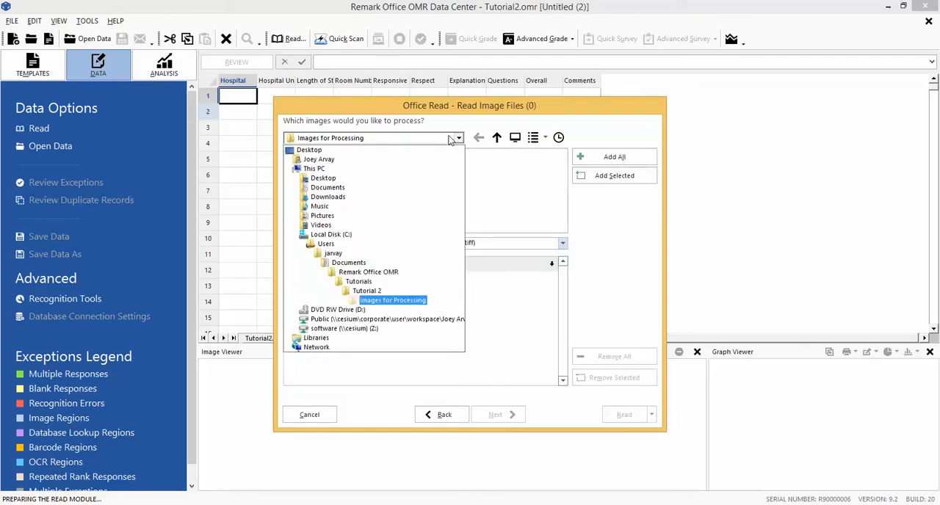
pyautogui.click(451, 139)
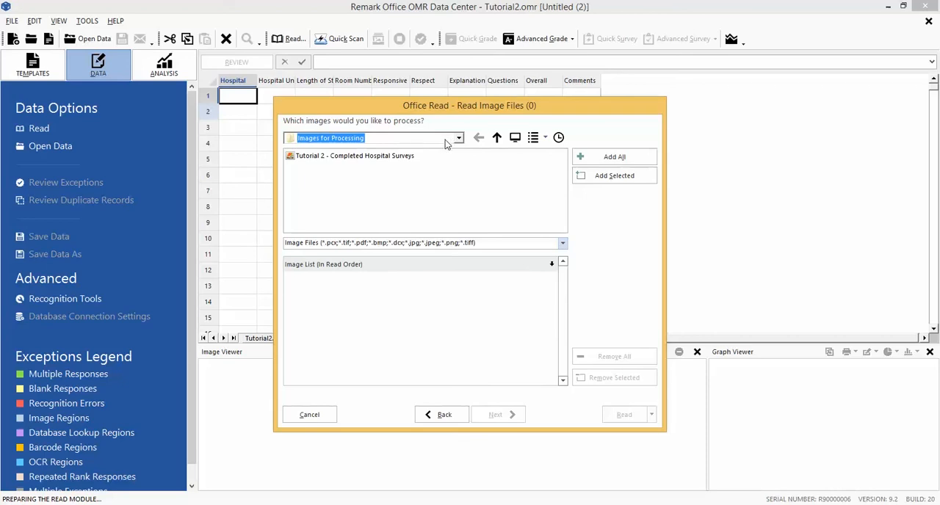
pyautogui.click(407, 158)
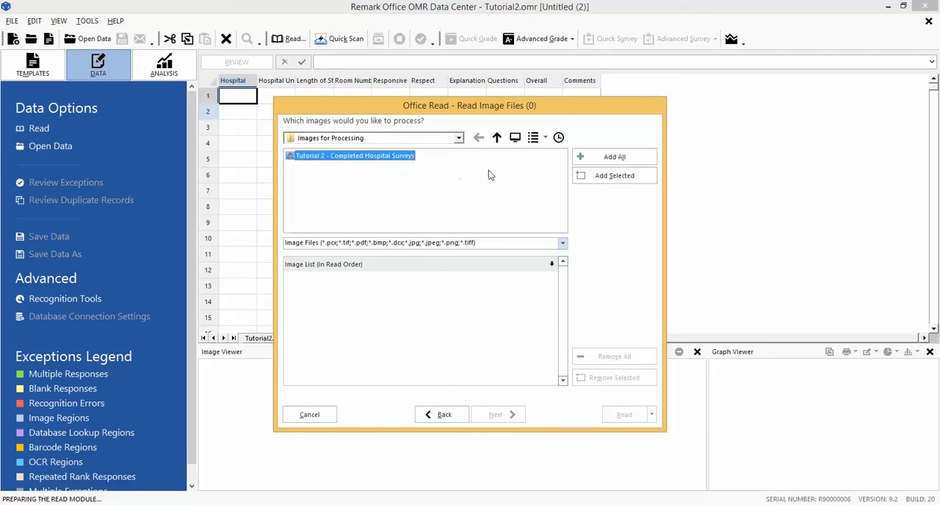
pyautogui.click(605, 185)
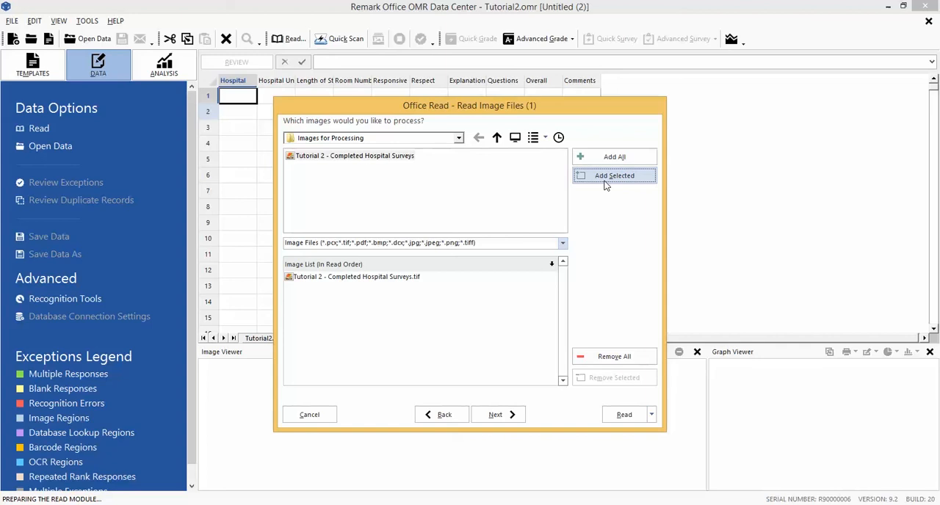
pyautogui.click(504, 419)
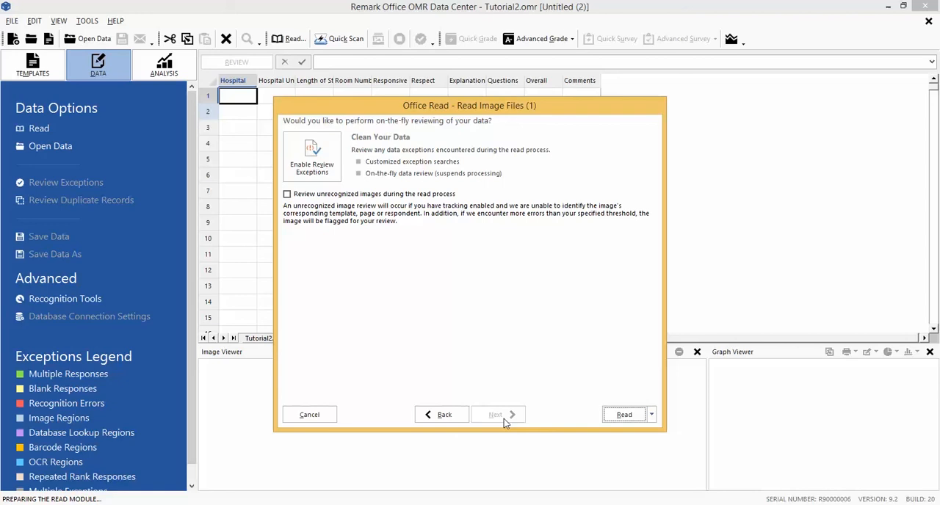
pyautogui.click(624, 415)
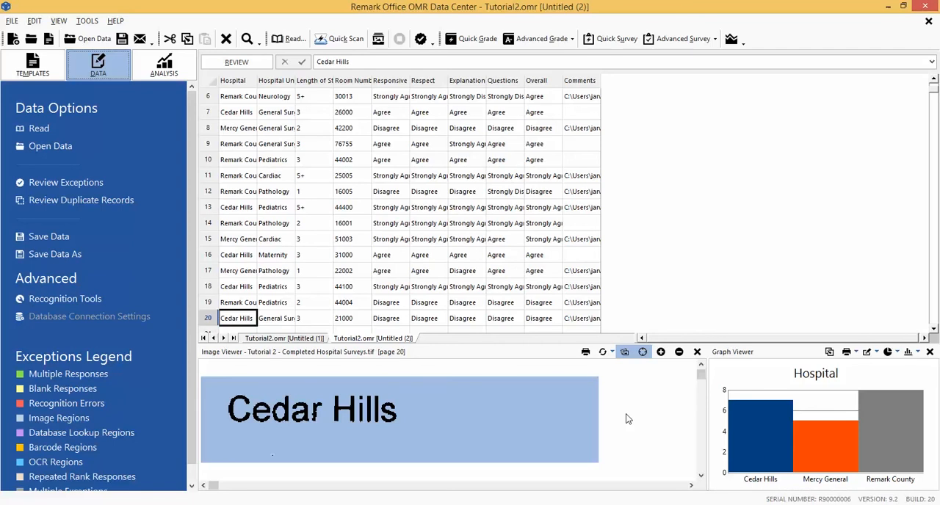
# Start reviewing exceptions in the survey data and go to the first exception.
pyautogui.click(89, 22)
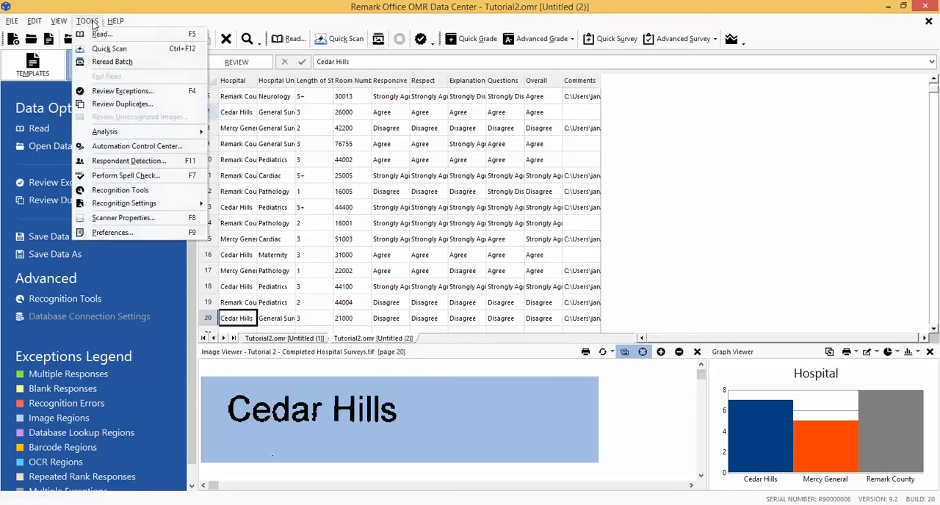
pyautogui.click(99, 92)
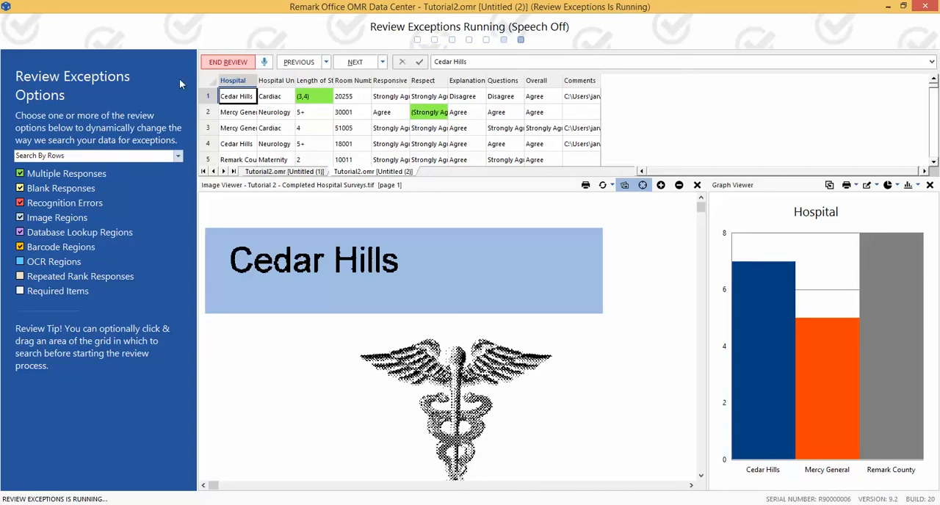
pyautogui.click(353, 63)
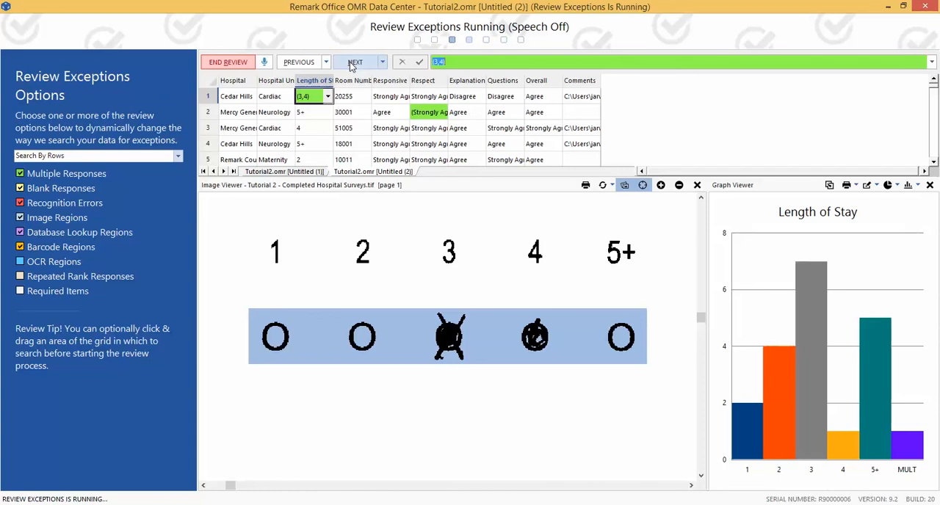
# Resolve the multiple response in record 1 by setting Length of Stay to 4, and go to the next exception.
pyautogui.click(327, 97)
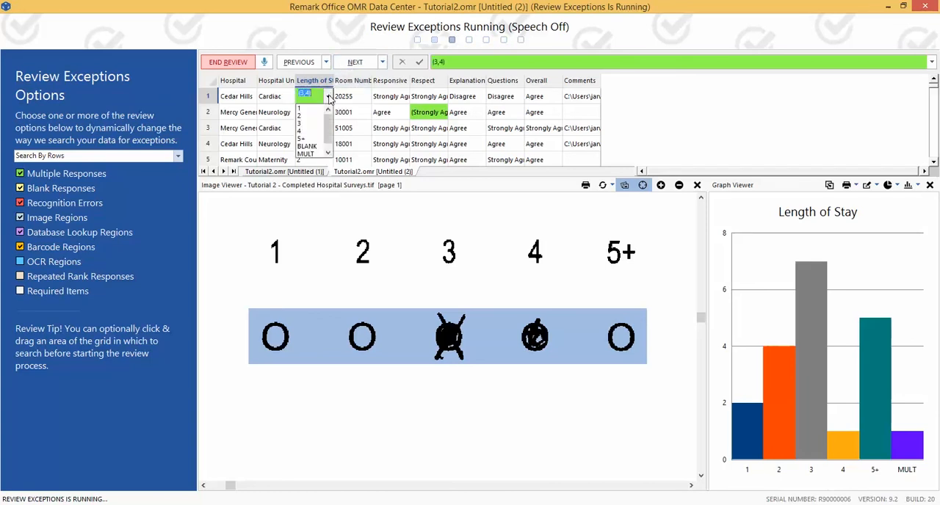
pyautogui.click(305, 131)
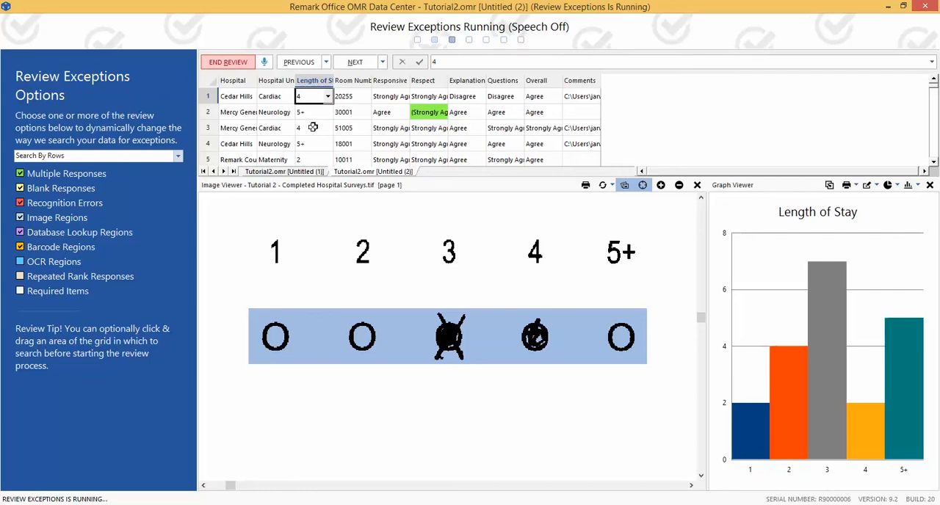
pyautogui.click(355, 62)
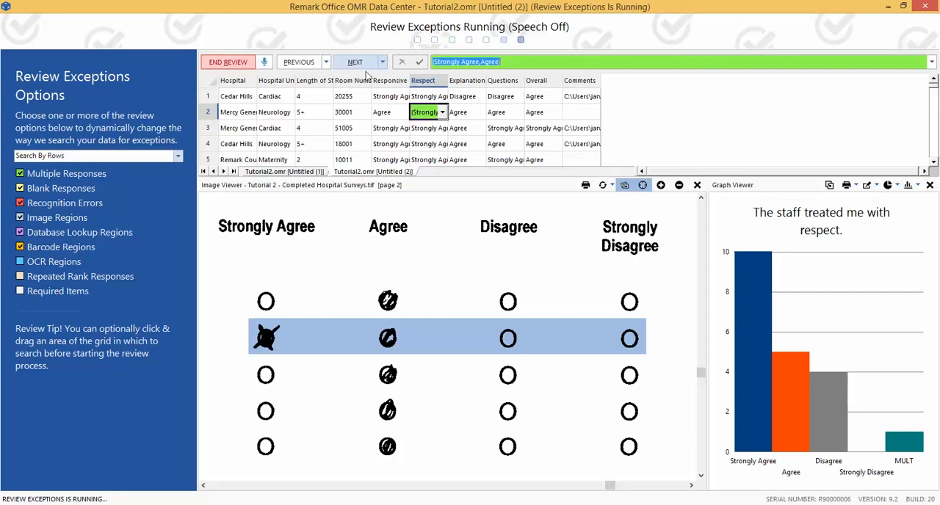
# Set the Respect answer in record 2 to Agree and finish the exception review, saving the changes.
pyautogui.click(443, 112)
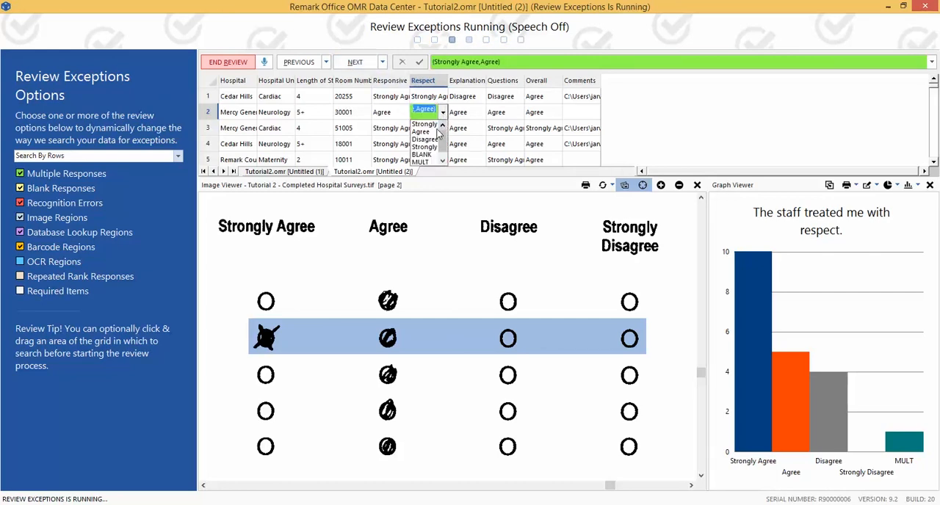
pyautogui.click(428, 131)
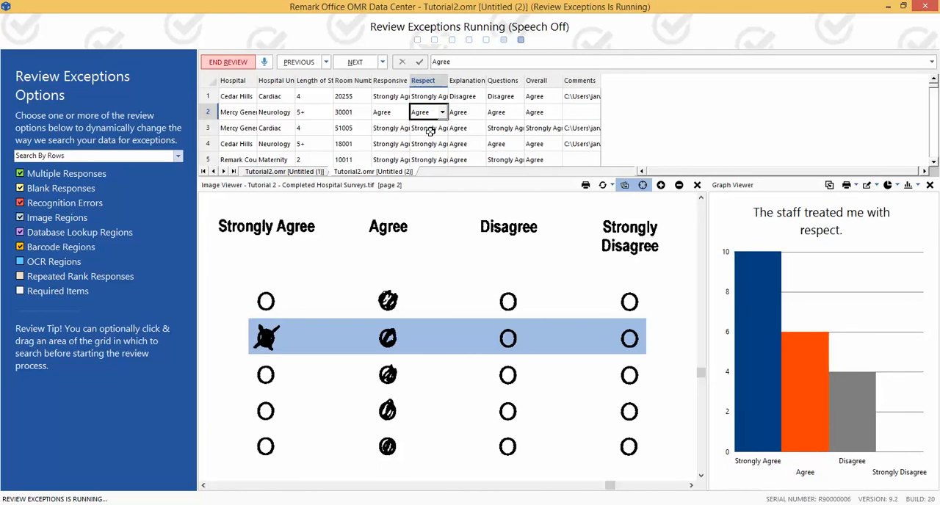
pyautogui.press('Return')
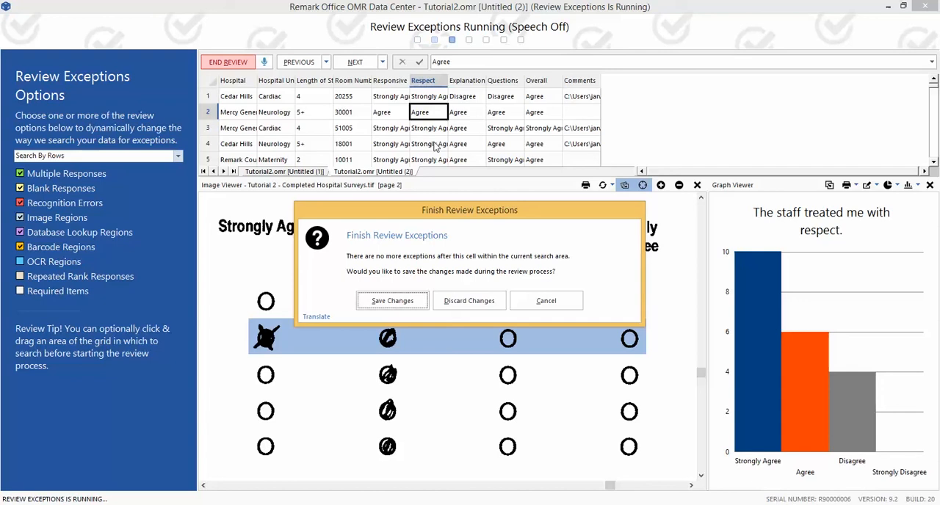
pyautogui.click(393, 303)
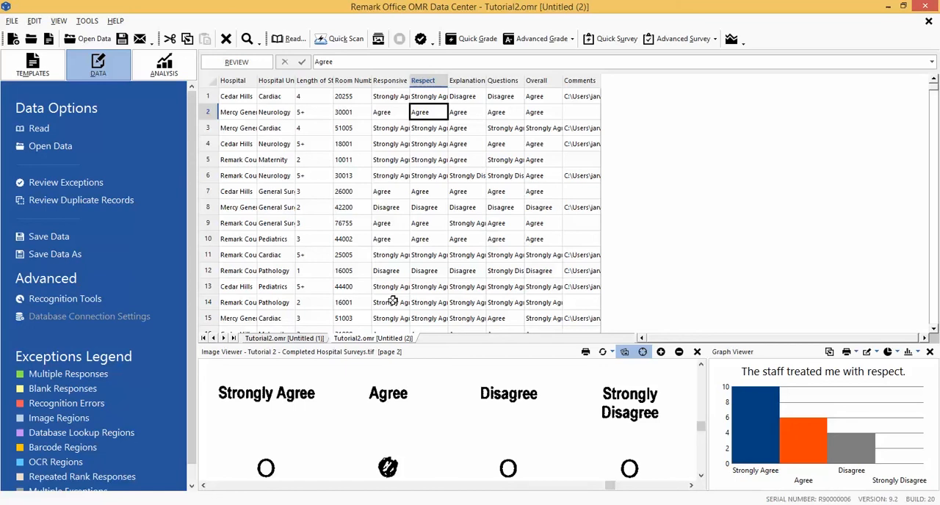
# Save the survey data in the Data folder as "Tutorial 2" in Remark Extended (*.RMX) format.
pyautogui.click(9, 21)
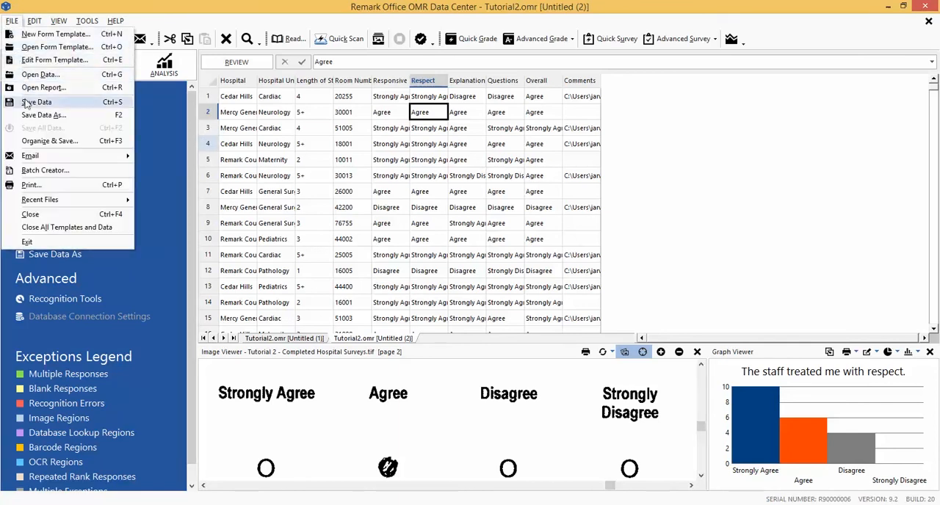
pyautogui.click(26, 107)
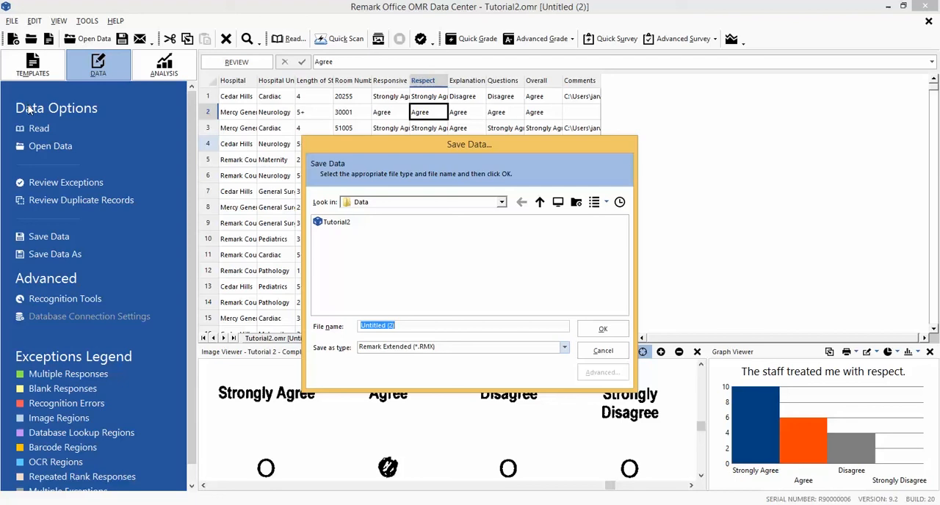
pyautogui.write('Tutorial 2')
pyautogui.click(484, 351)
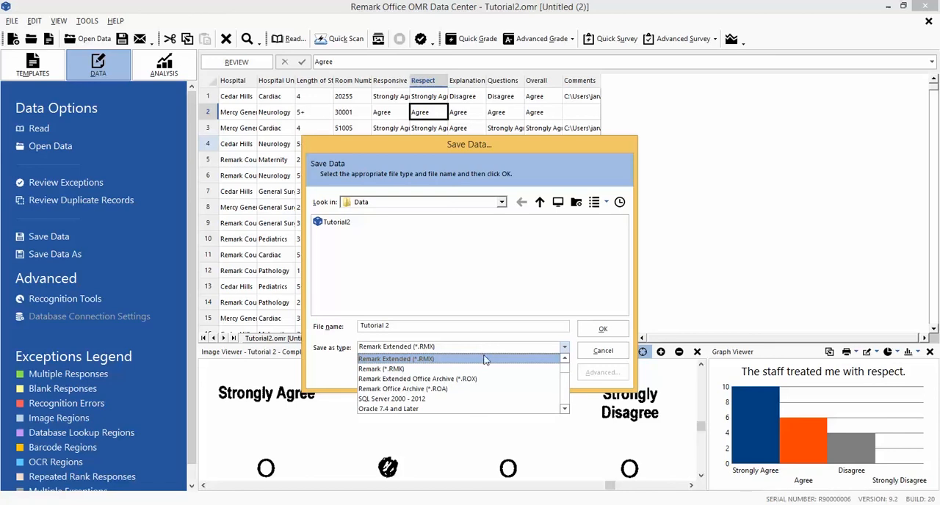
pyautogui.click(484, 359)
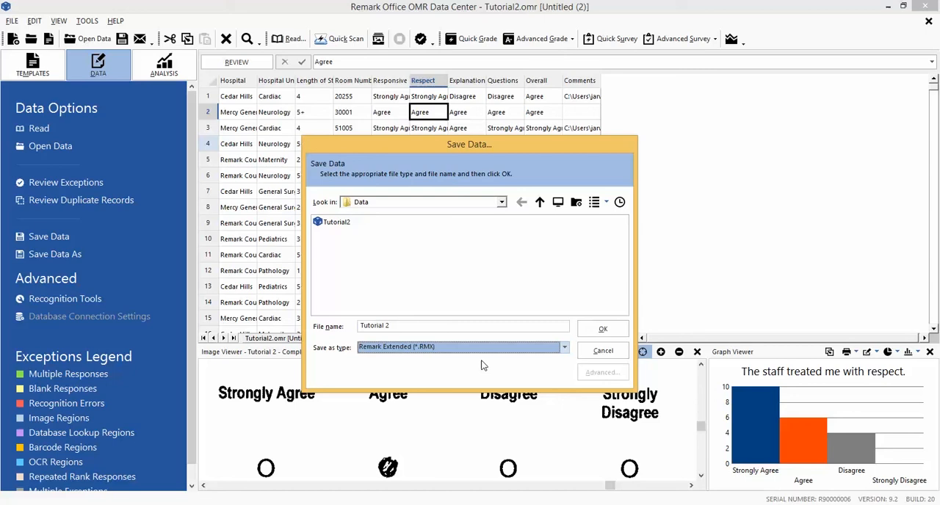
pyautogui.click(457, 324)
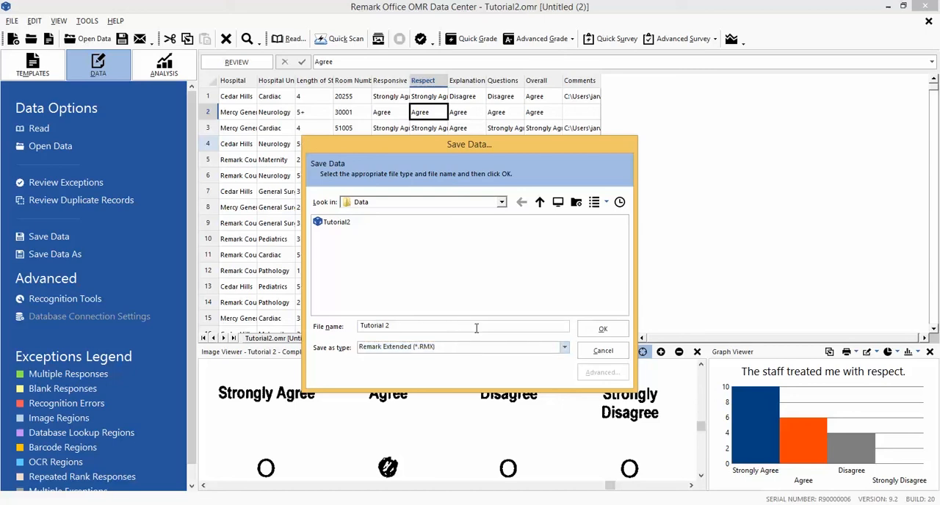
pyautogui.click(600, 330)
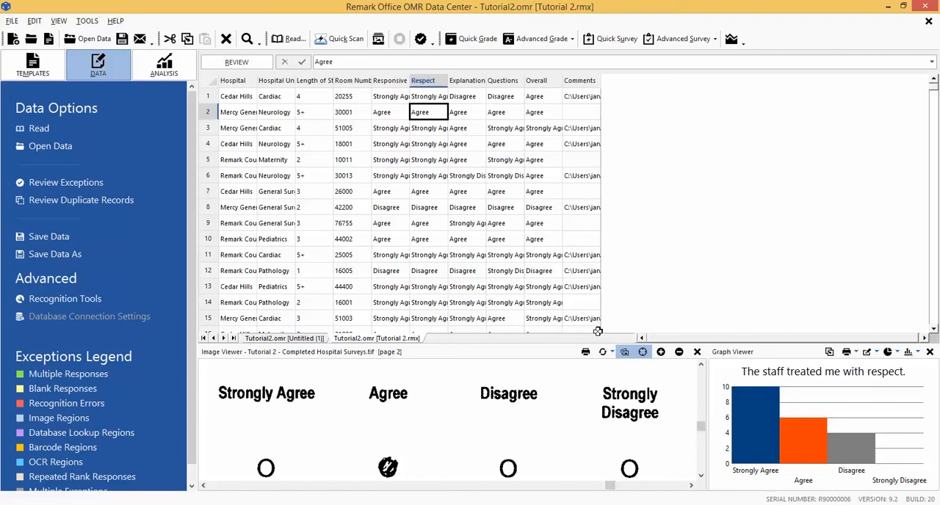
# Run a Quick Survey analysis of the data in Remark Quick Stats and view the Condensed Item Analysis report.
pyautogui.click(89, 21)
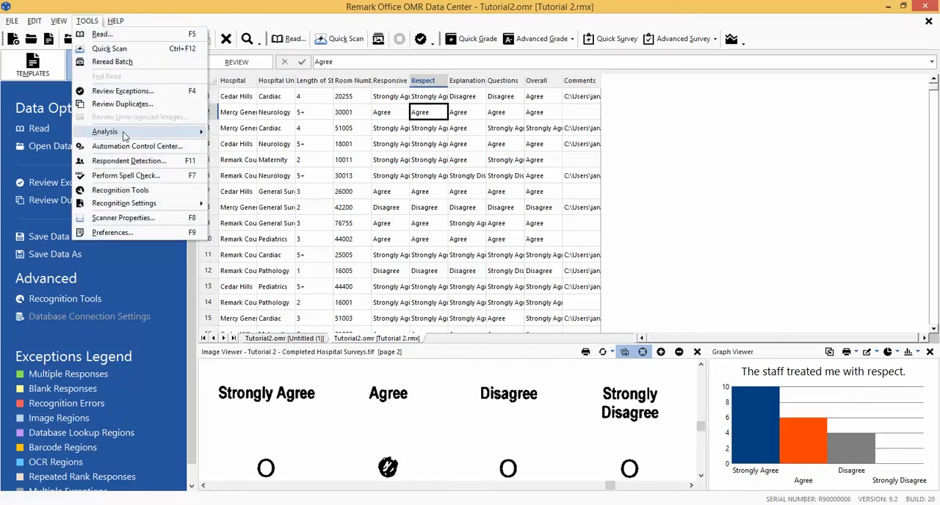
pyautogui.moveTo(123, 135)
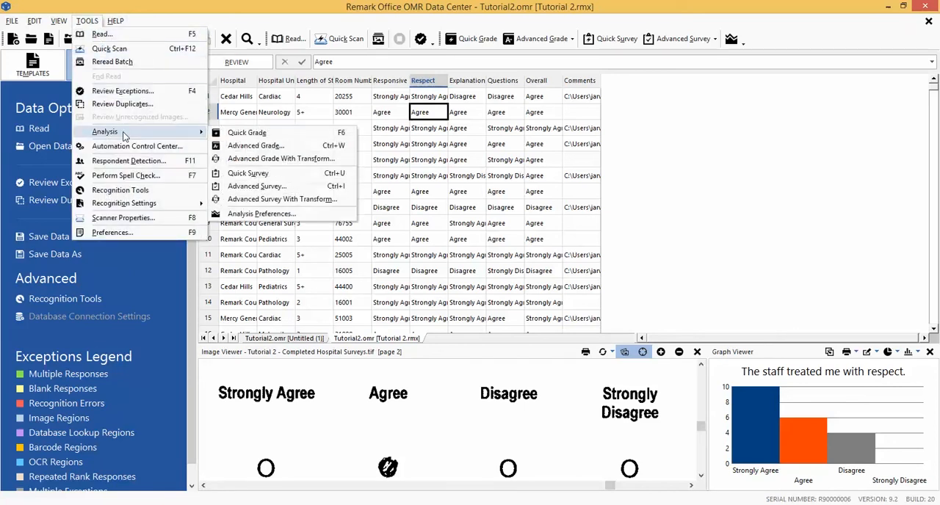
pyautogui.click(281, 173)
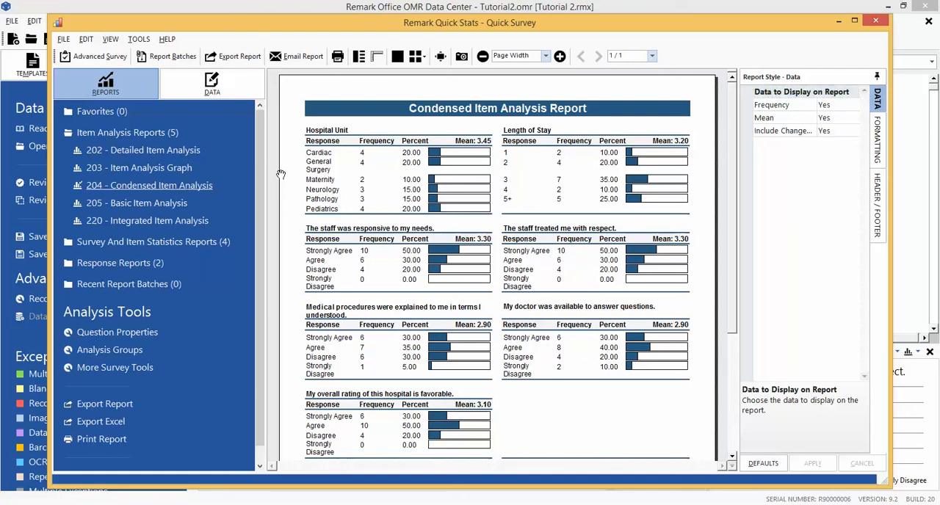
pyautogui.moveTo(280, 166); pyautogui.dragTo(303, 175)
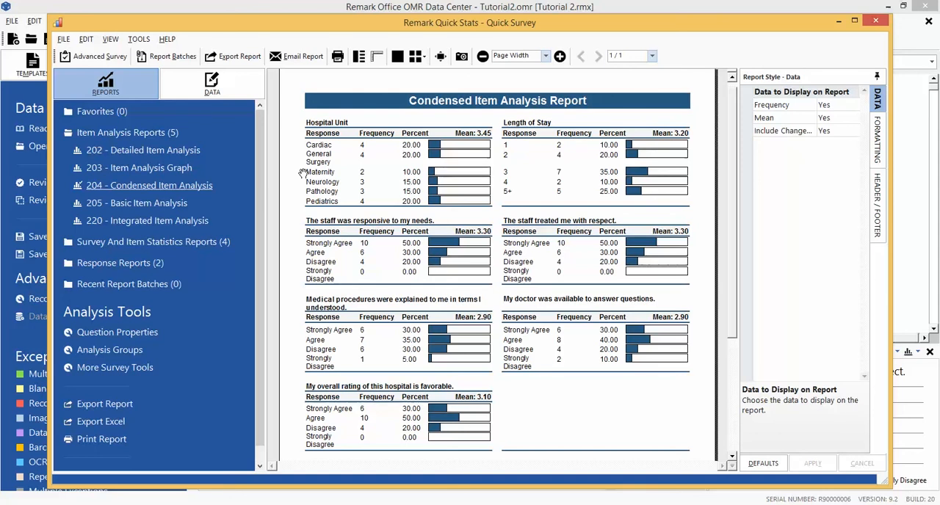
# Run the 401 - Response By Item report based on the Comments question.
pyautogui.click(157, 264)
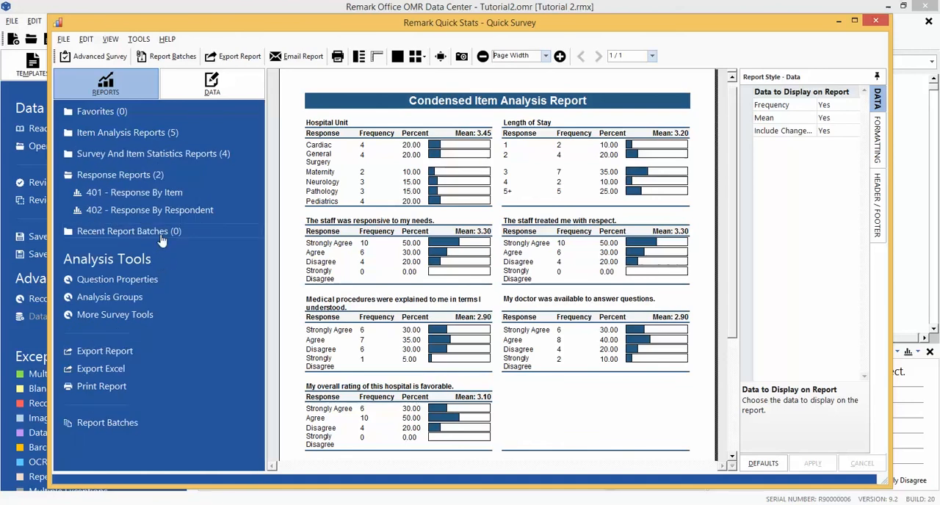
pyautogui.click(160, 194)
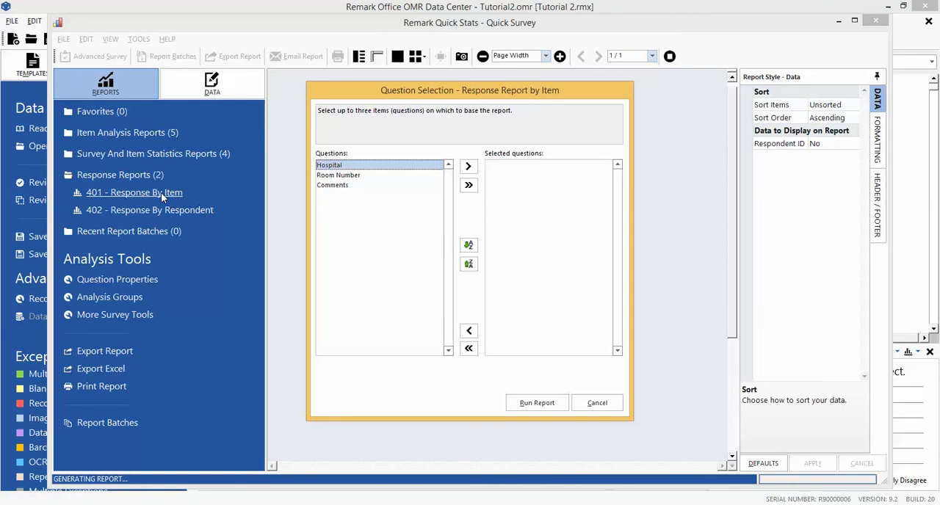
pyautogui.click(322, 188)
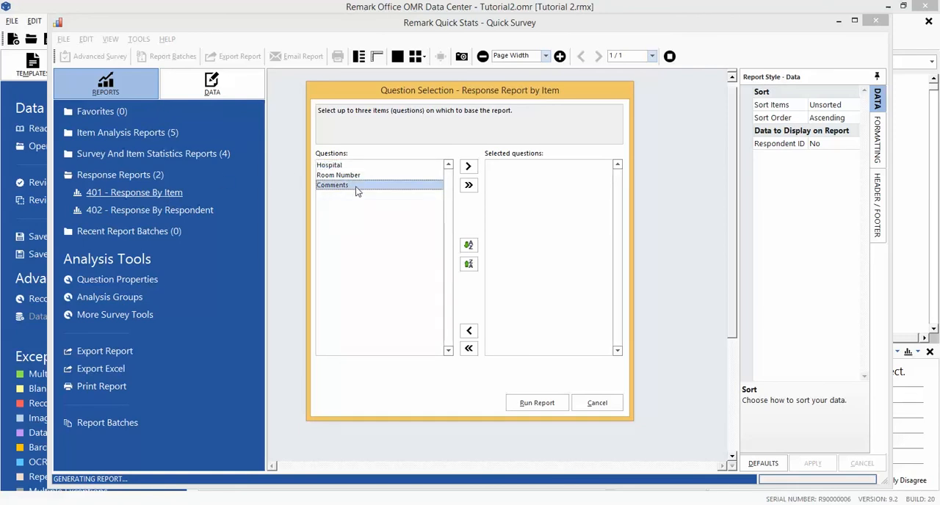
pyautogui.click(467, 167)
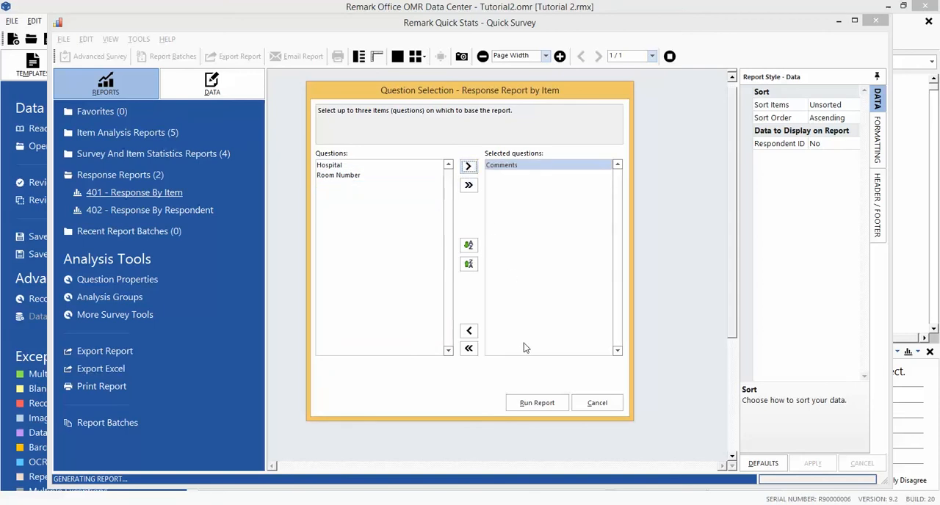
pyautogui.click(534, 404)
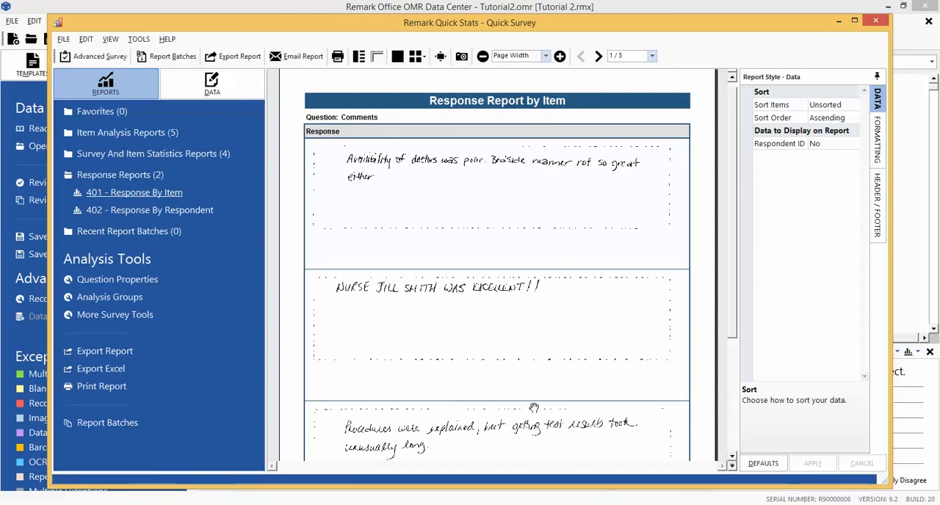
# Examine the handwritten comments through page 4 of the report and inspect its Respondent ID display option.
pyautogui.moveTo(533, 409); pyautogui.dragTo(531, 220)
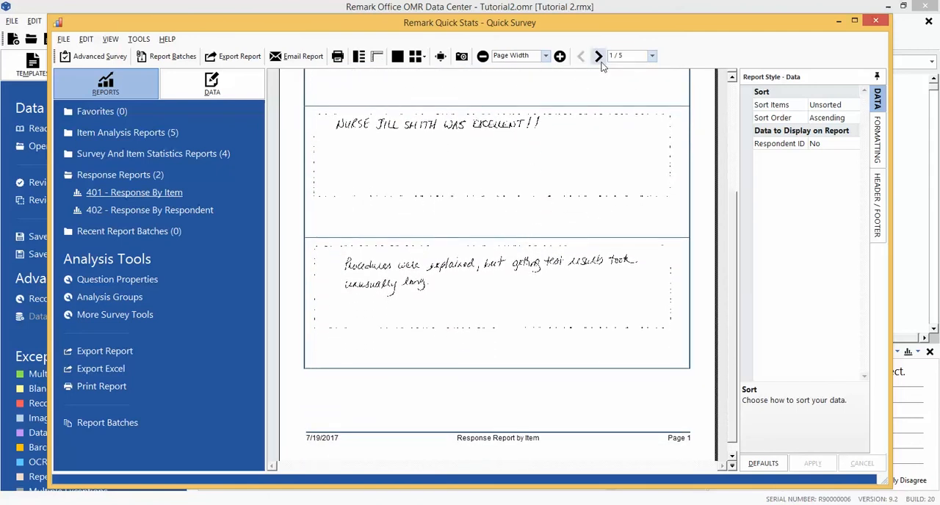
pyautogui.click(599, 57)
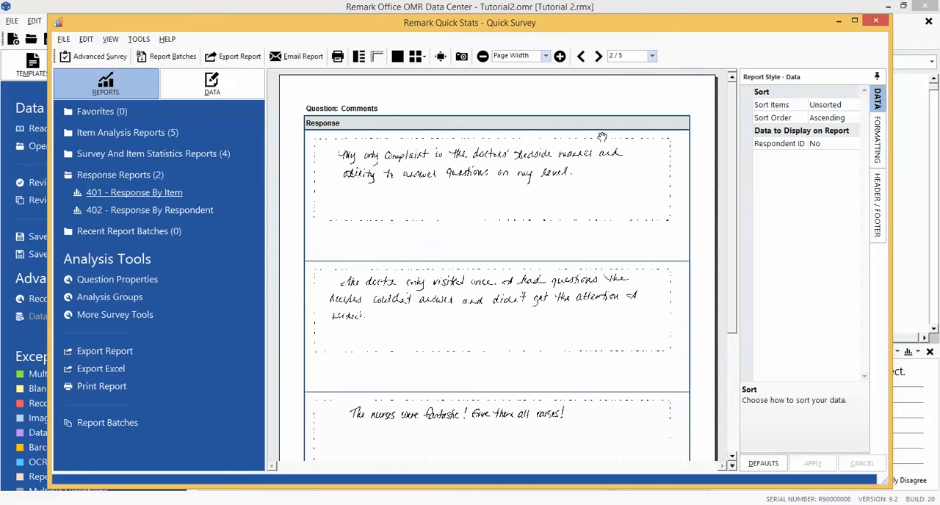
pyautogui.moveTo(601, 138); pyautogui.dragTo(610, 105)
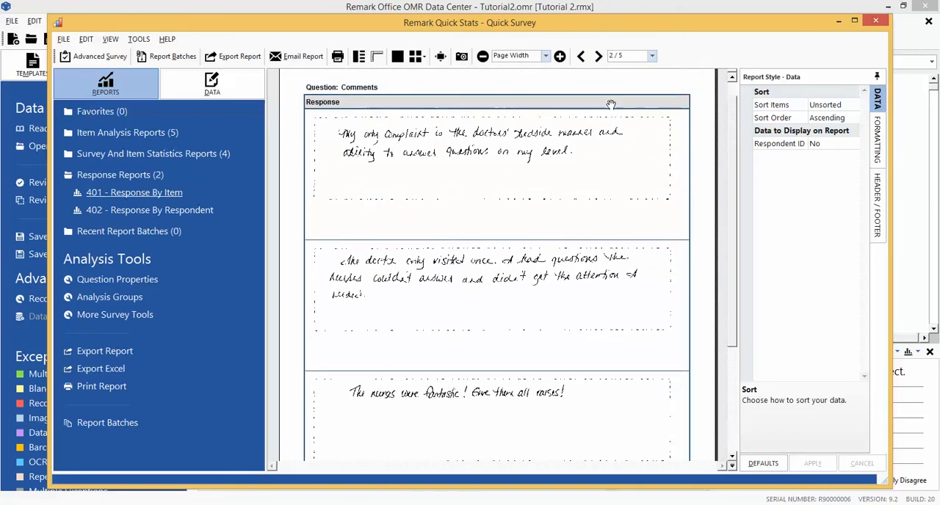
pyautogui.click(599, 56)
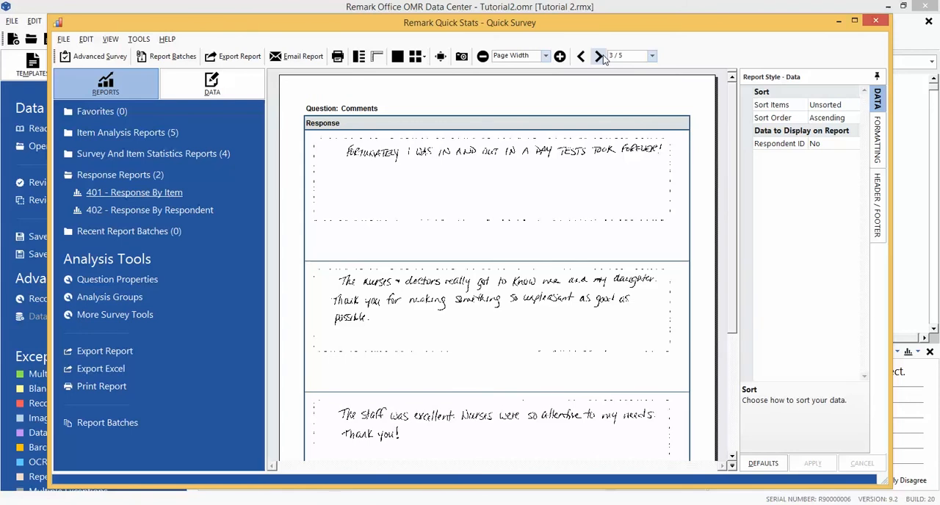
pyautogui.click(599, 57)
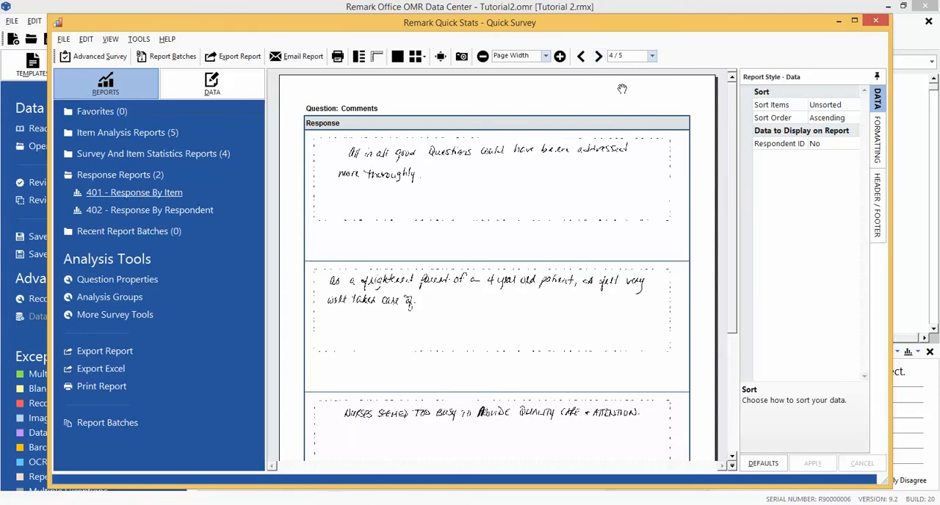
pyautogui.click(821, 147)
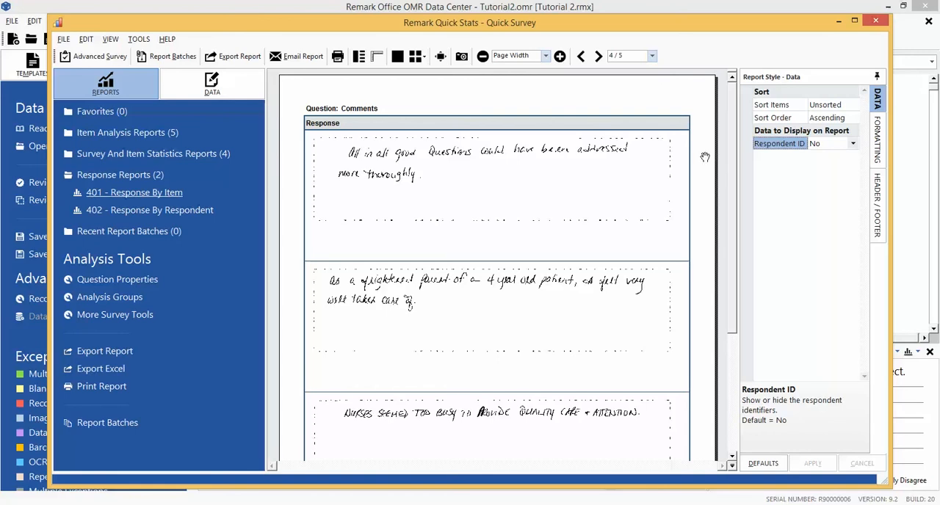
# Start a report batch filtered first by Hospital and proceed to the report selection.
pyautogui.click(139, 39)
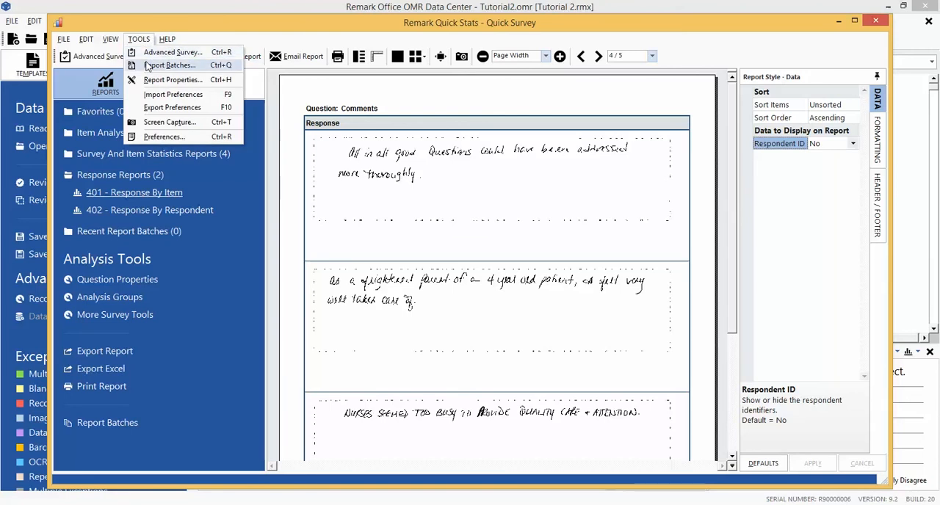
pyautogui.click(148, 66)
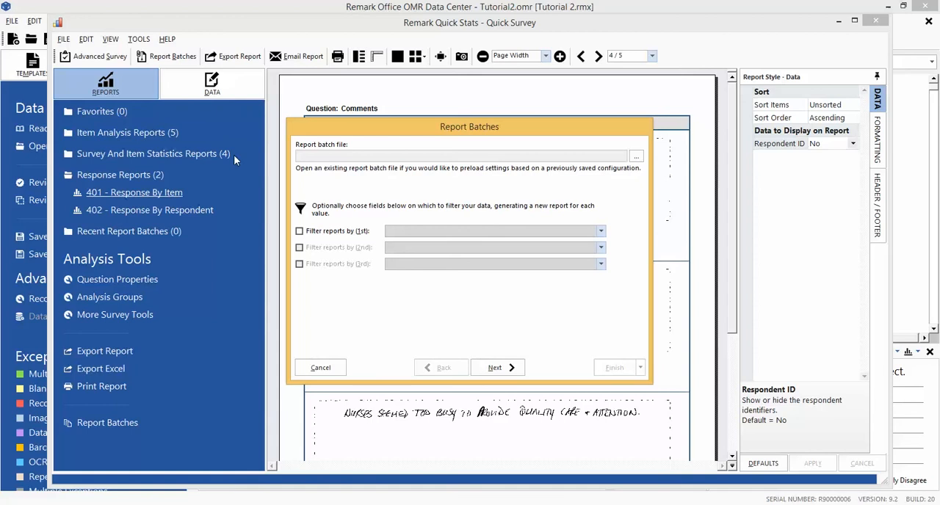
pyautogui.click(299, 231)
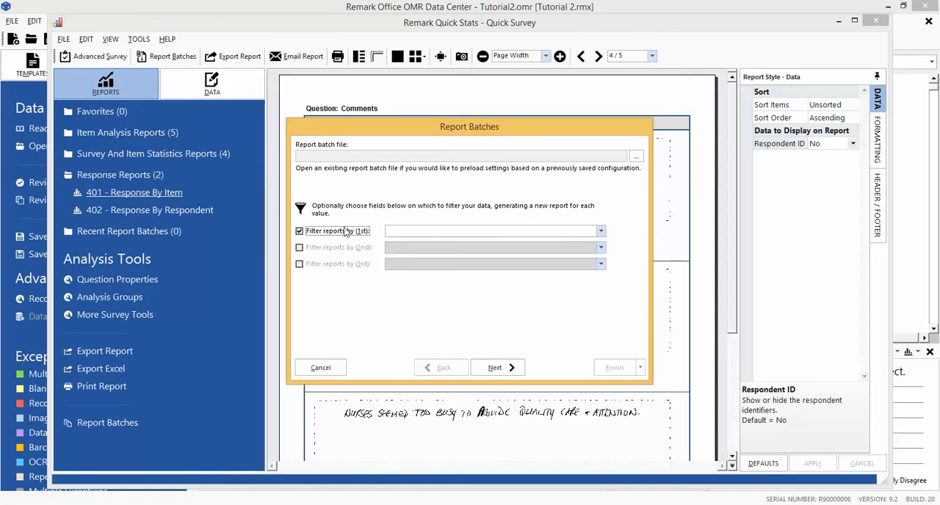
pyautogui.click(410, 232)
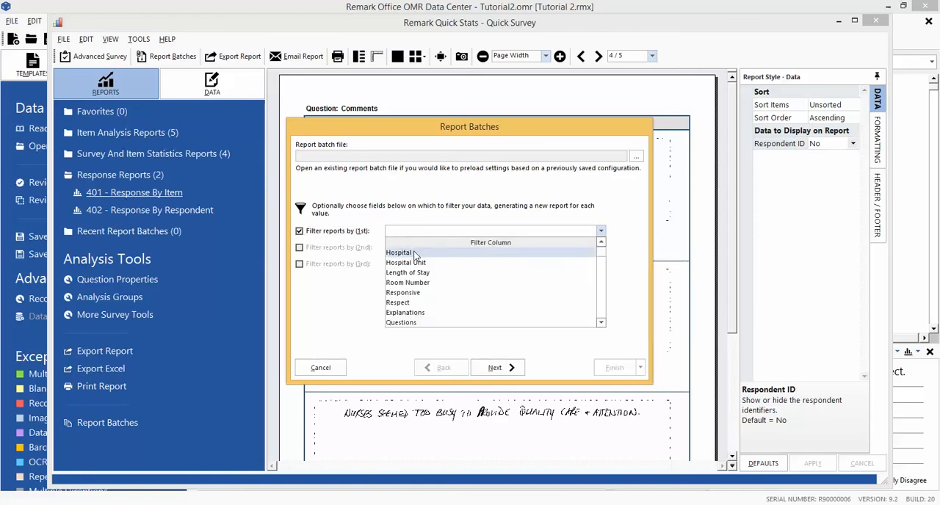
pyautogui.click(401, 253)
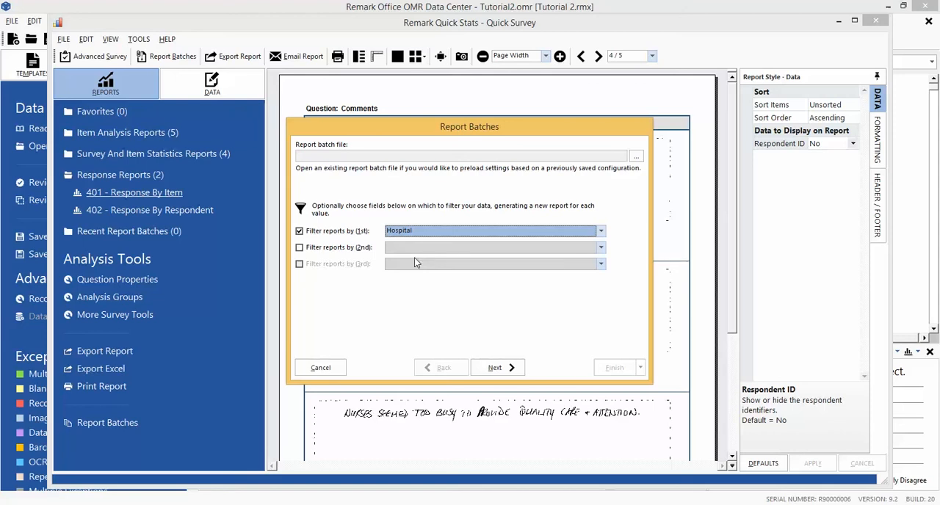
pyautogui.click(492, 368)
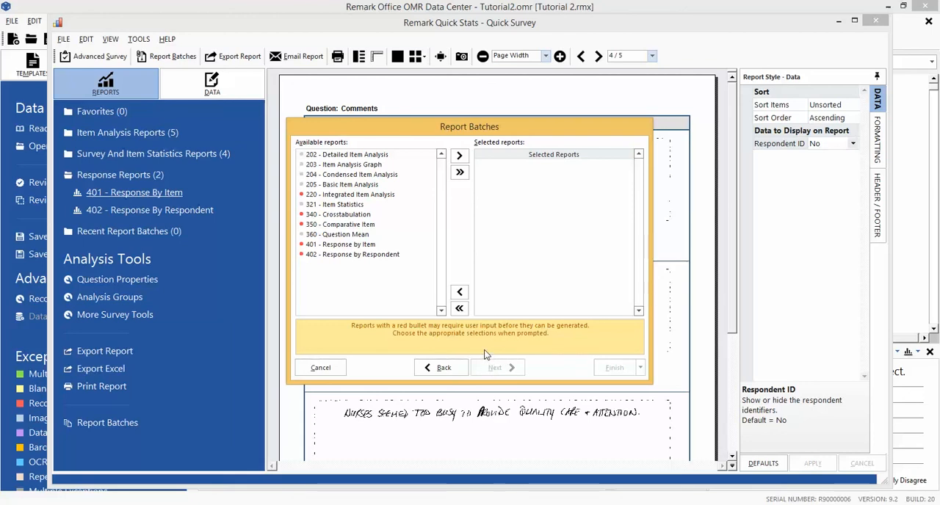
# Add the 202 - Detailed Item Analysis and 401 - Response by Item reports to the batch and proceed to the export options without enabling printing.
pyautogui.click(358, 157)
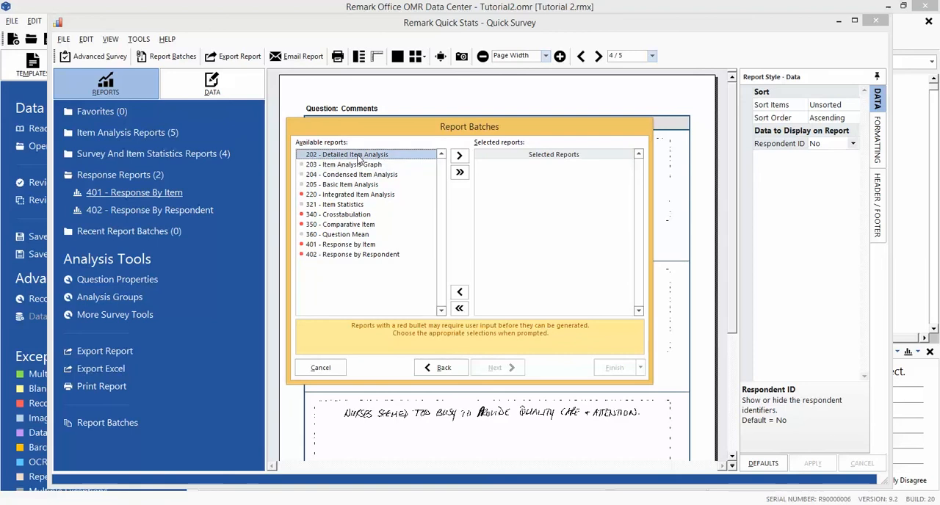
pyautogui.click(458, 156)
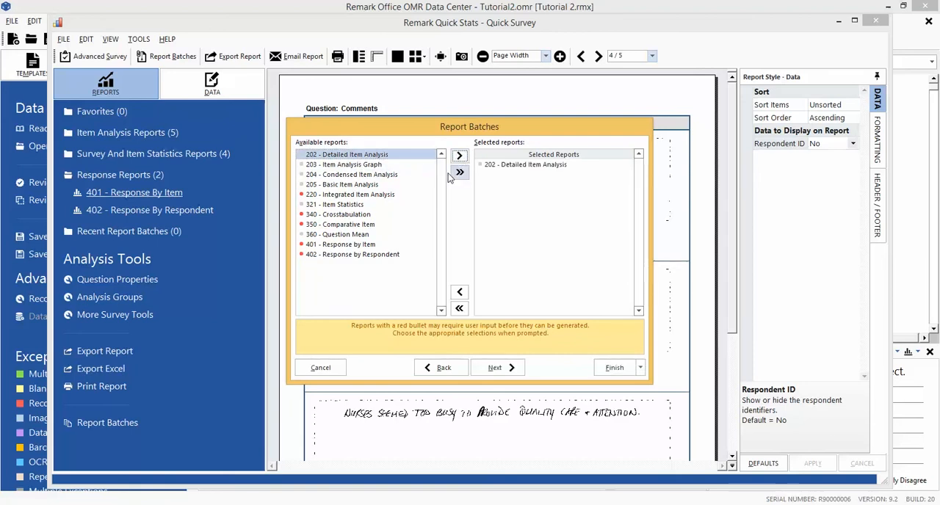
pyautogui.click(386, 246)
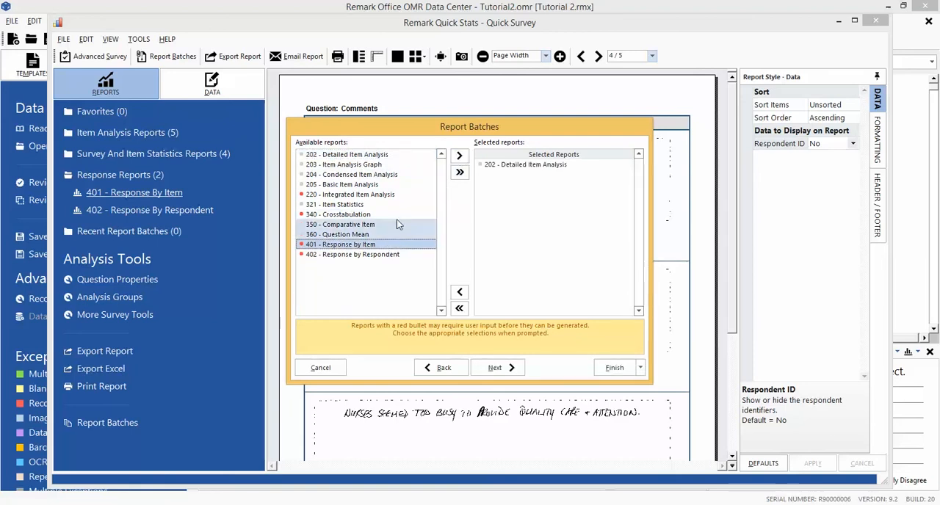
pyautogui.click(461, 157)
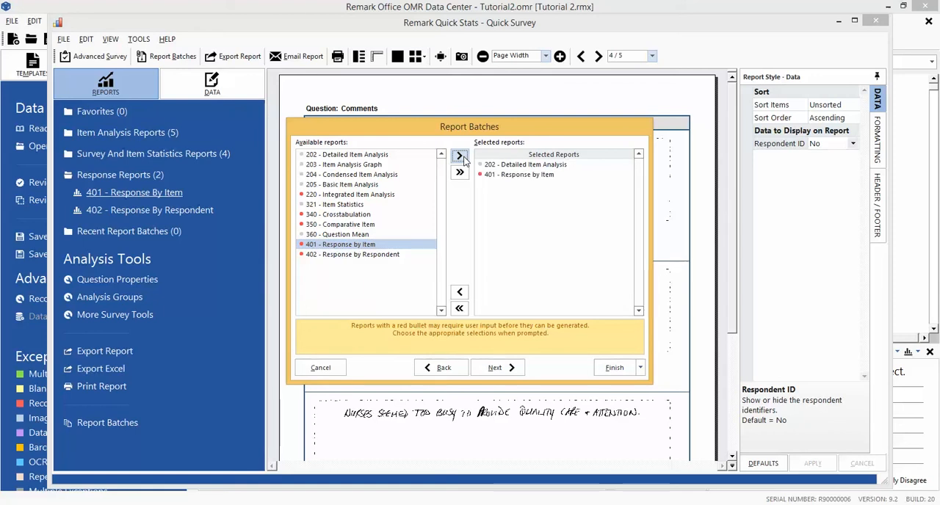
pyautogui.click(514, 371)
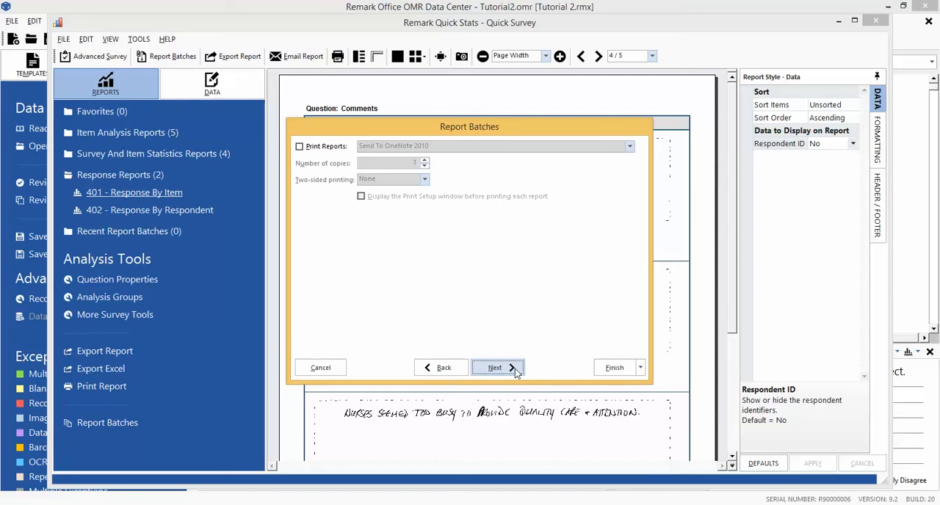
pyautogui.click(514, 371)
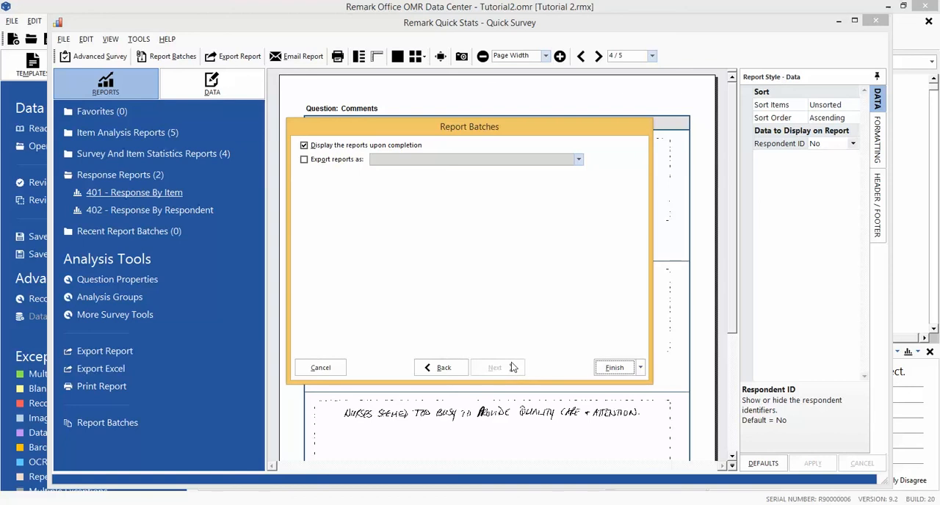
# Enable exporting of the batch reports in Portable Document Format (PDF).
pyautogui.click(325, 163)
pyautogui.click(400, 160)
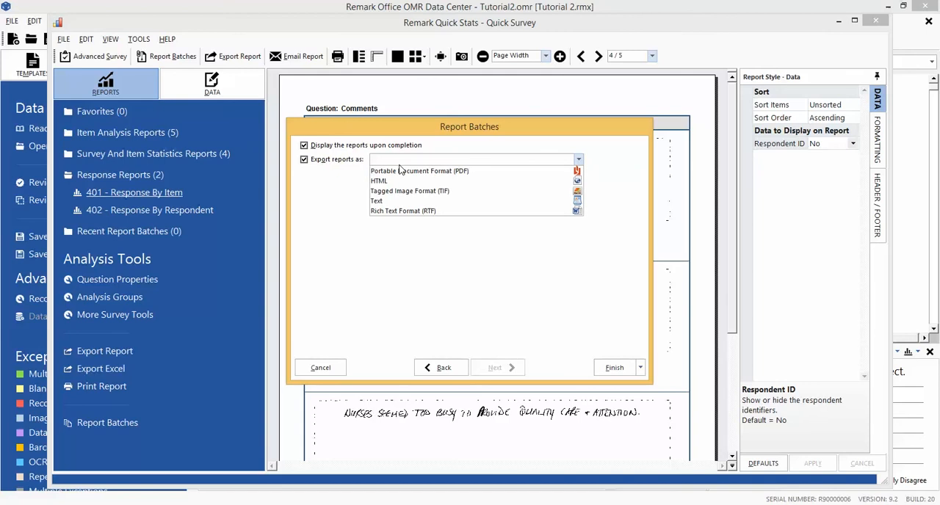
pyautogui.click(403, 171)
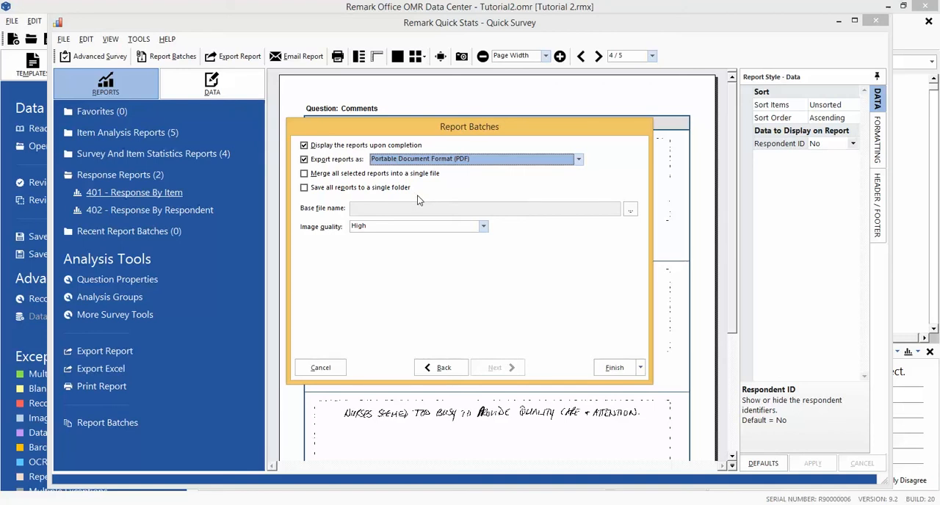
# Set the export's base file name to Report Batch in the Tutorial 2 folder under Documents, Remark Office OMR, Tutorials.
pyautogui.click(630, 212)
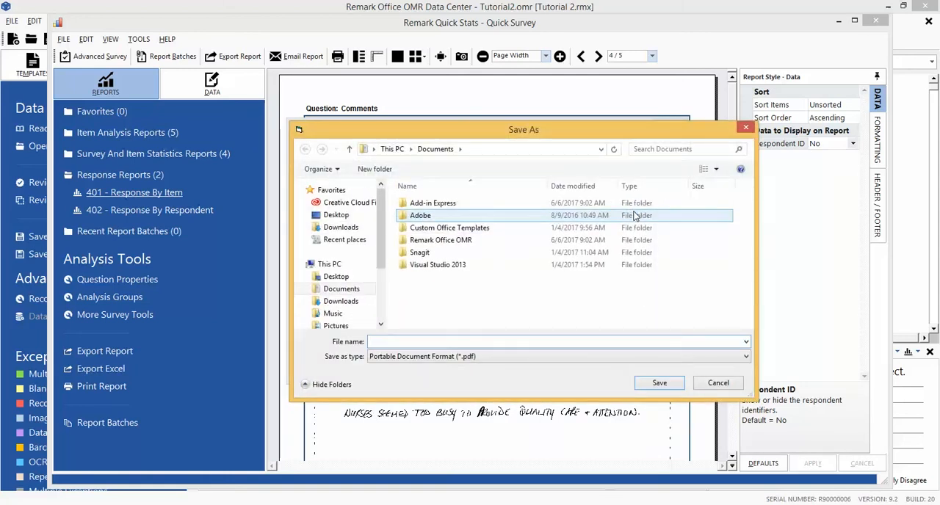
pyautogui.click(605, 242)
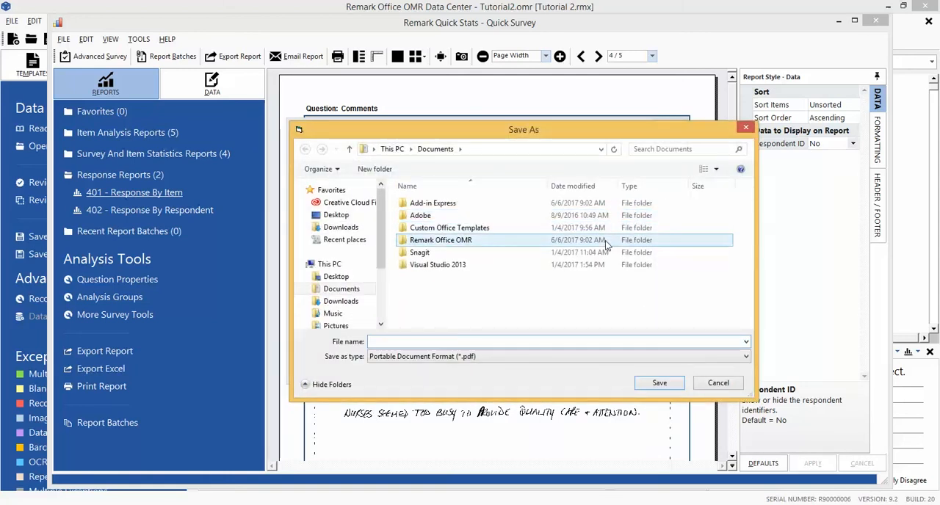
pyautogui.doubleClick(605, 240)
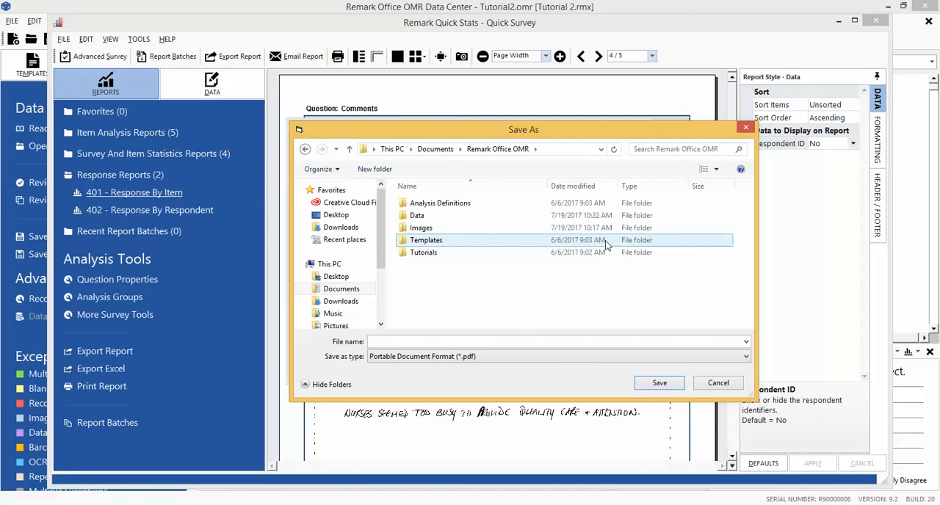
pyautogui.doubleClick(605, 252)
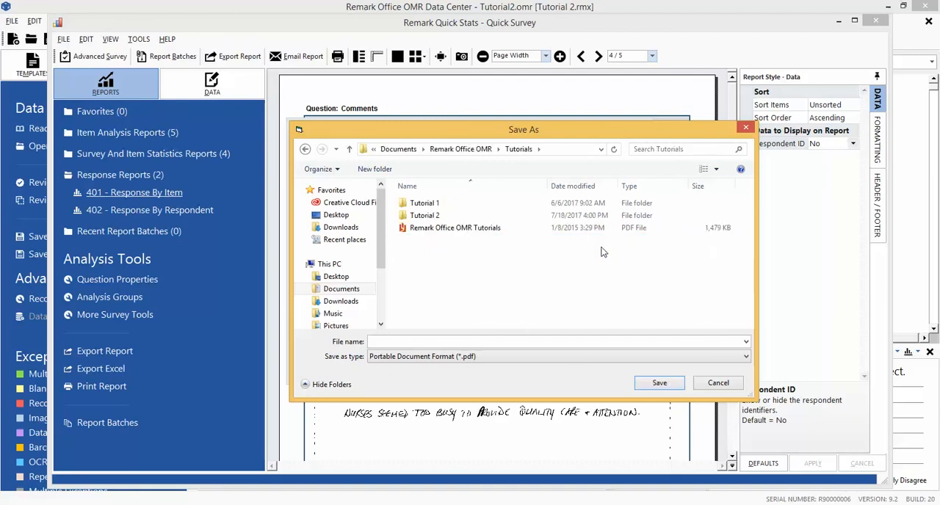
pyautogui.doubleClick(592, 215)
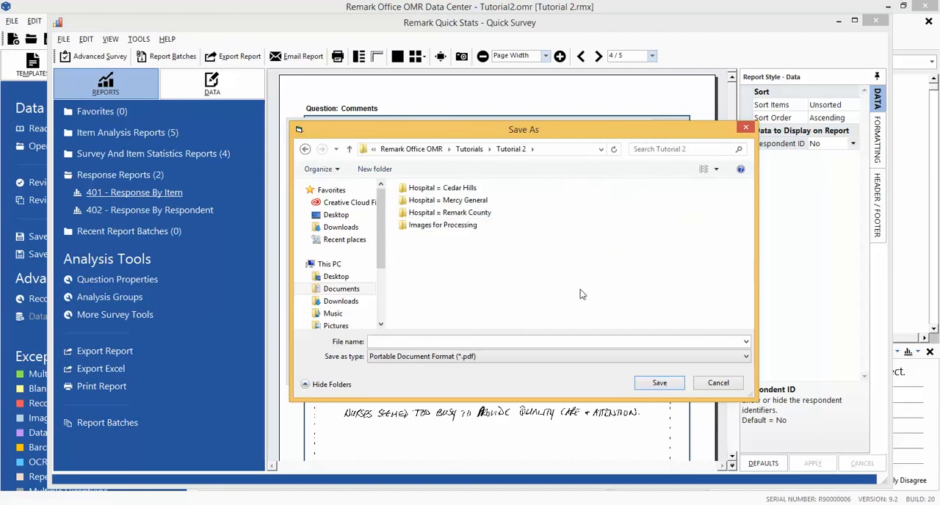
pyautogui.click(560, 343)
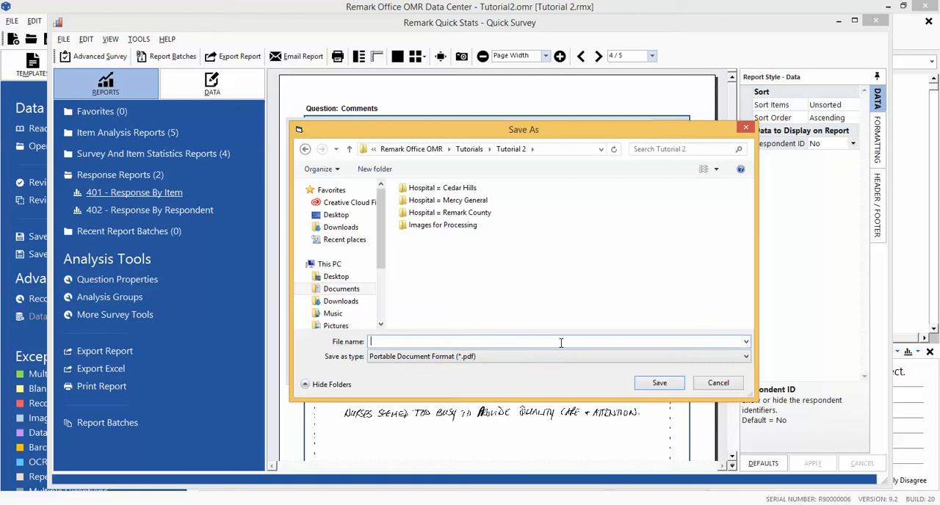
pyautogui.write('R')
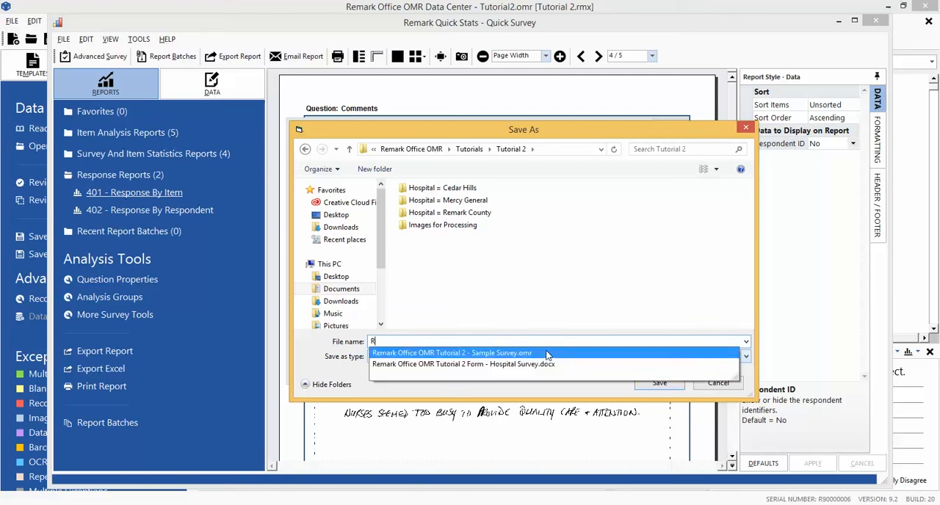
pyautogui.write('eport Batch')
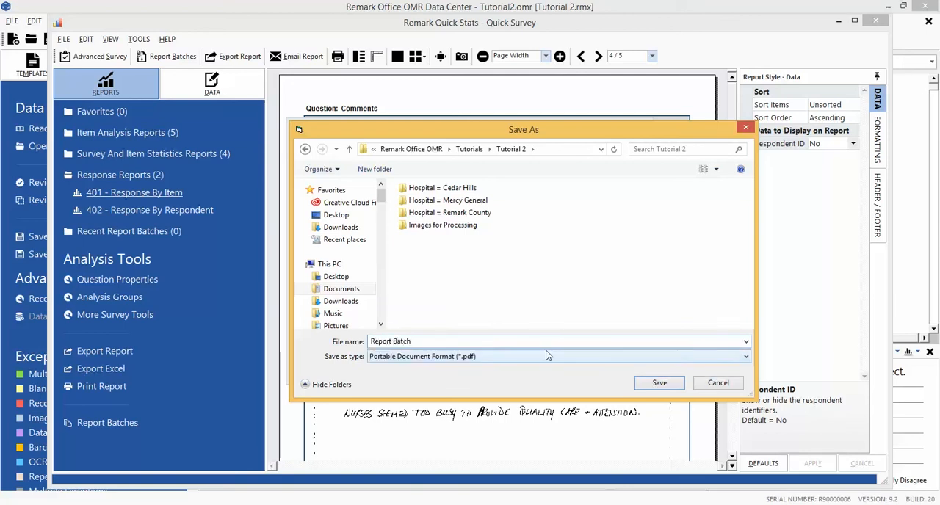
pyautogui.click(650, 387)
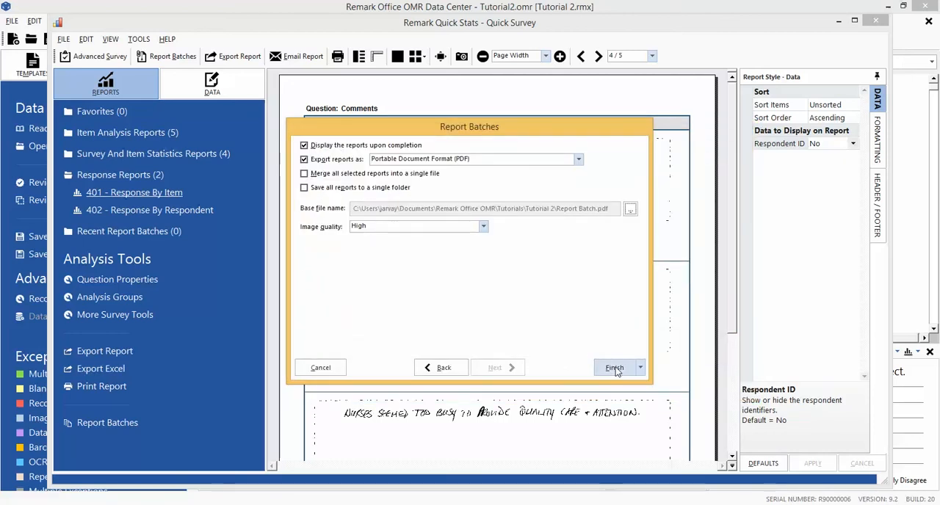
# Run the batch without saving it for later use, basing the Response by Item report on the Comments question.
pyautogui.click(615, 370)
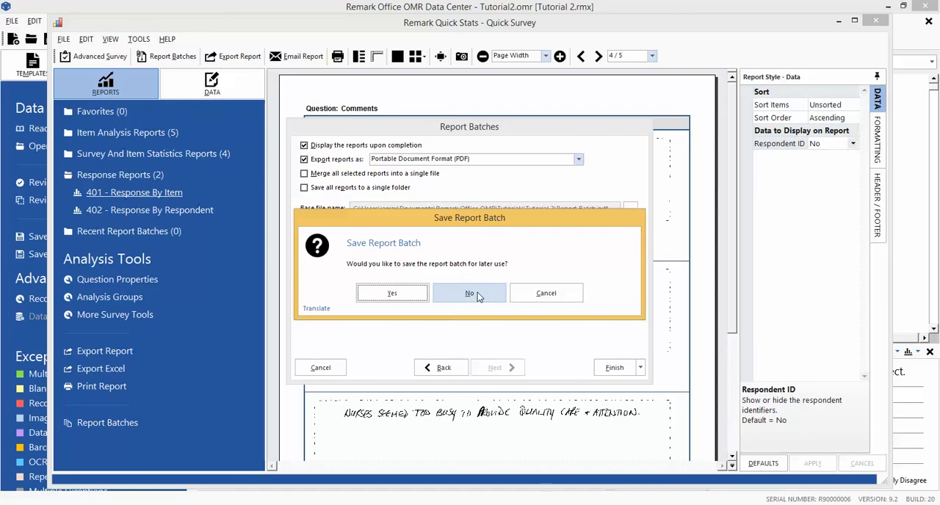
pyautogui.click(477, 292)
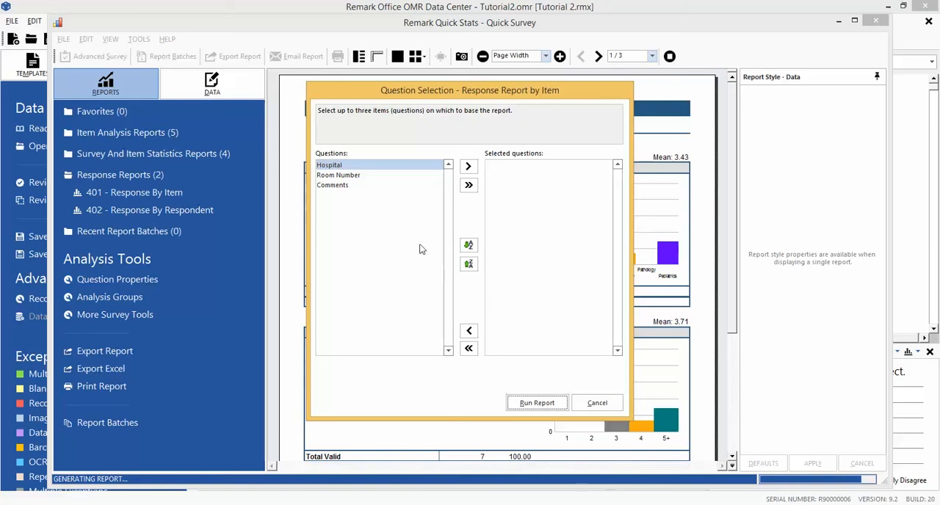
pyautogui.click(399, 189)
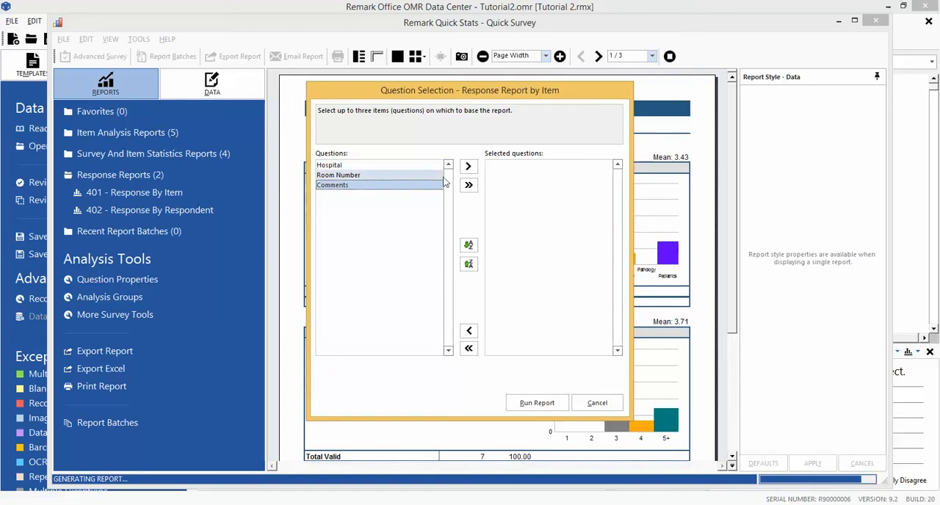
pyautogui.click(468, 166)
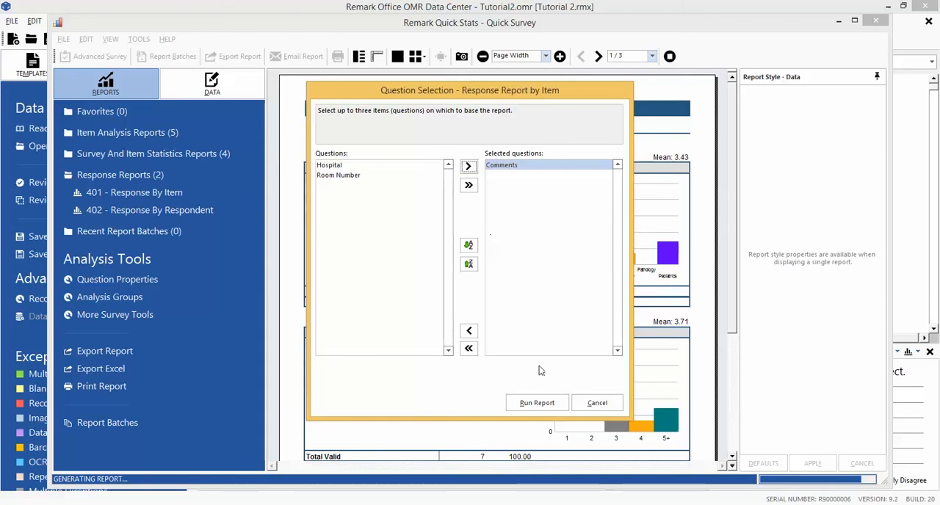
pyautogui.click(547, 405)
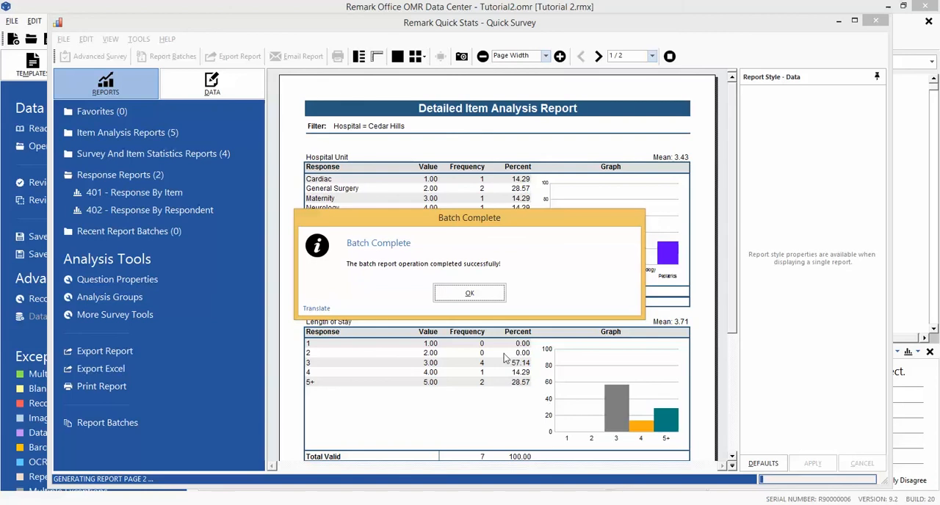
pyautogui.click(469, 293)
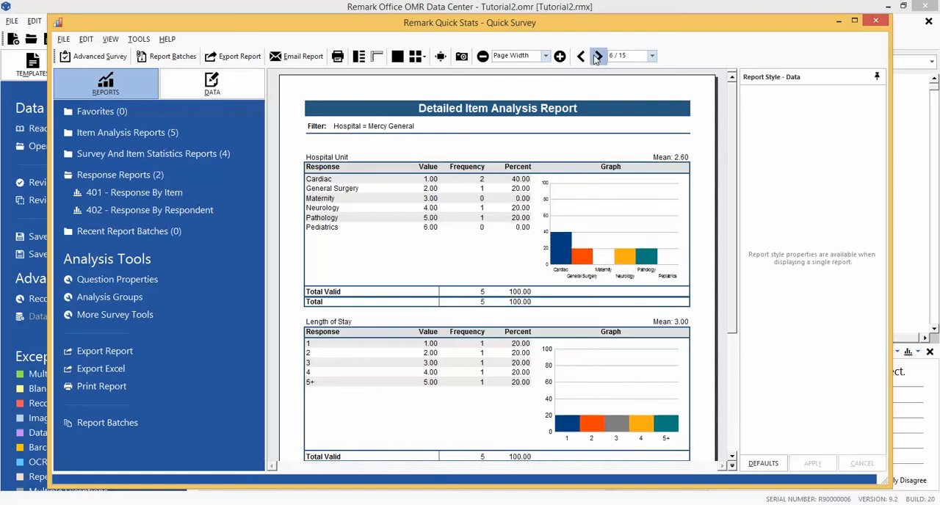
# Examine the generated batch reports for the individual hospitals through page 12.
pyautogui.click(596, 58)
pyautogui.click(598, 57)
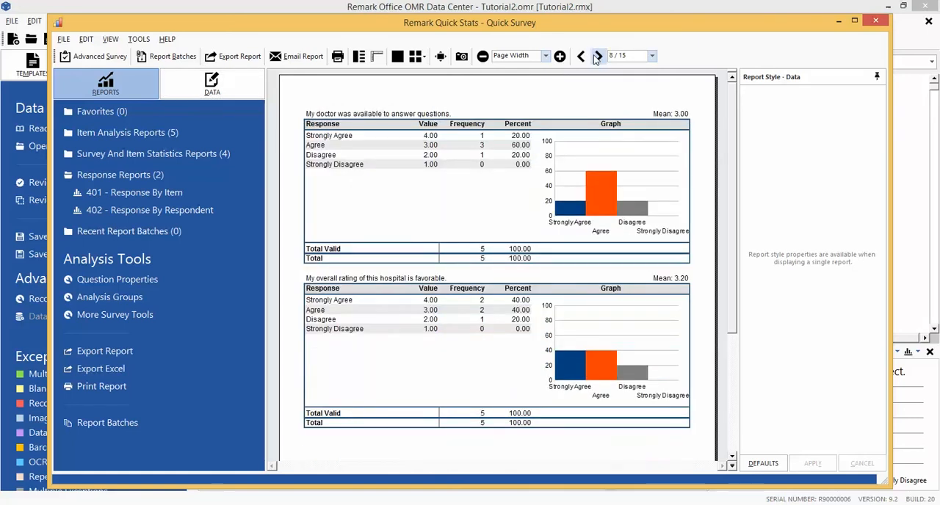
pyautogui.click(597, 56)
pyautogui.click(597, 57)
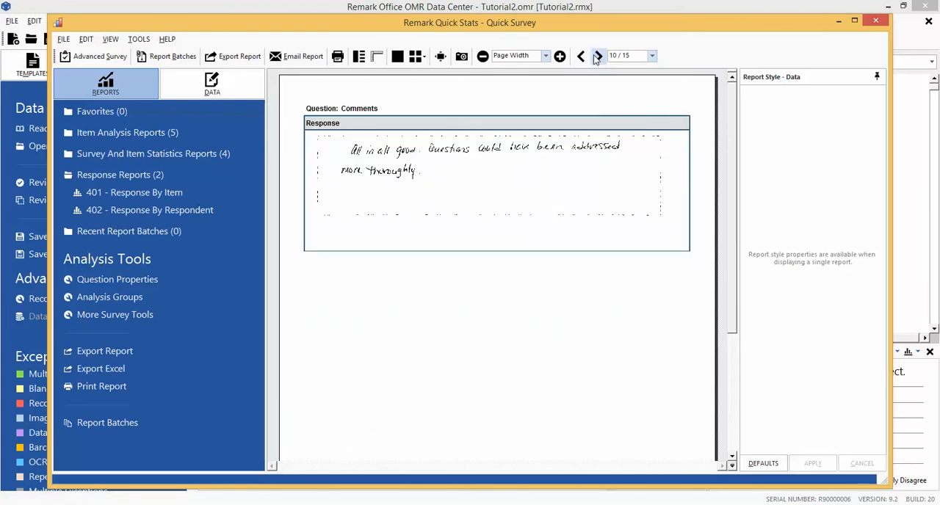
pyautogui.click(597, 57)
pyautogui.click(597, 56)
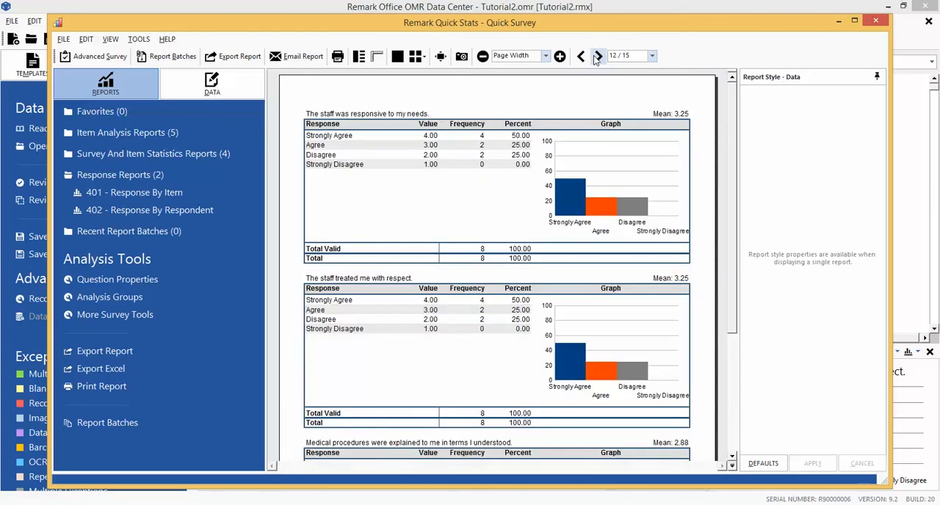